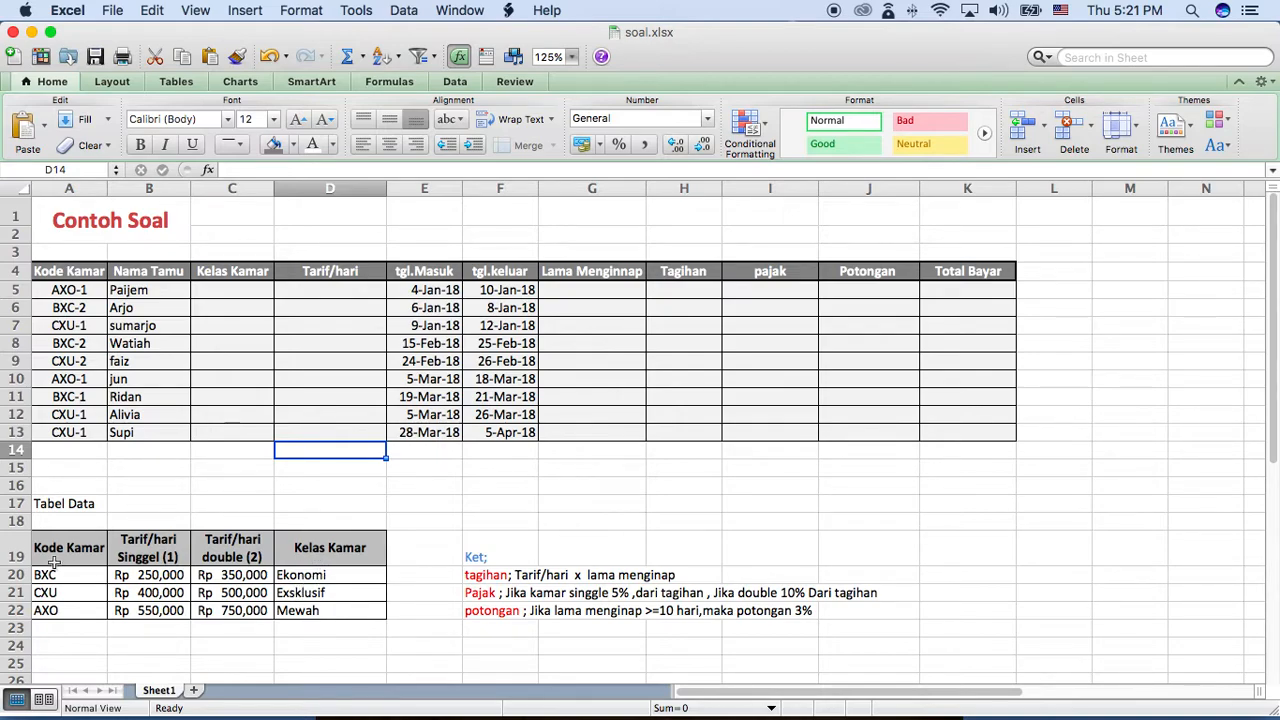
click(84, 558)
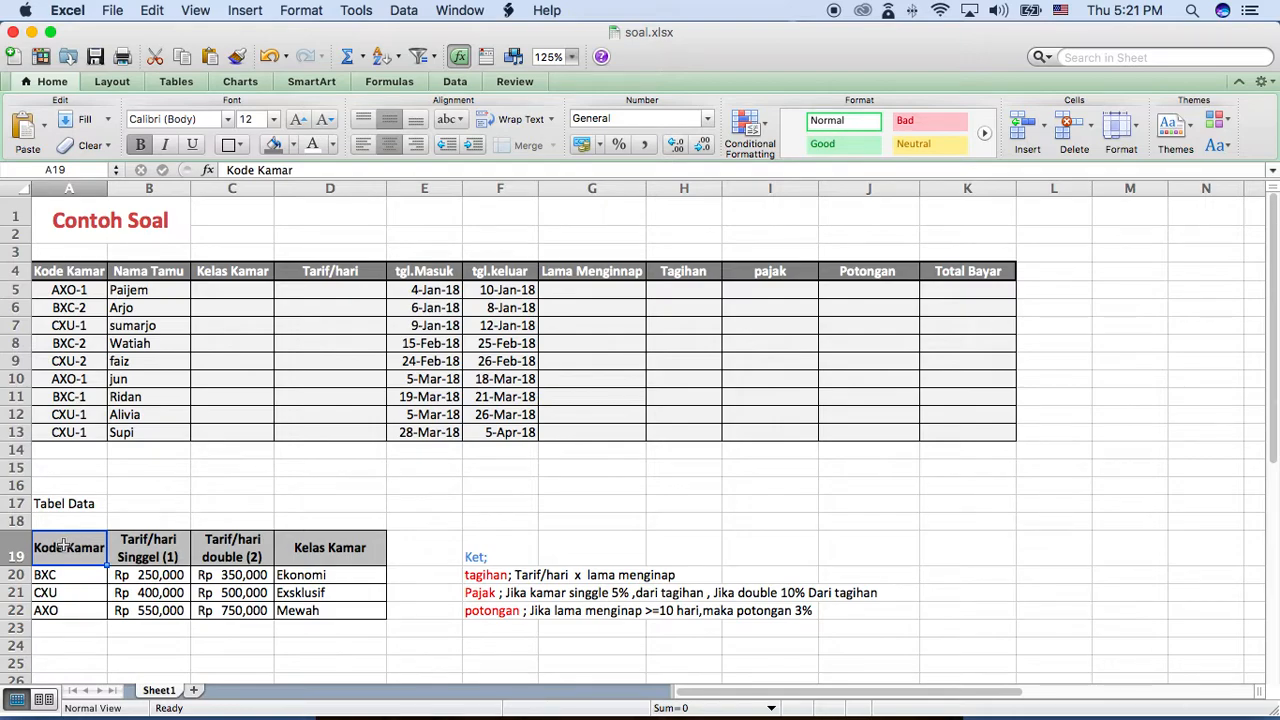
key(BackSpace)
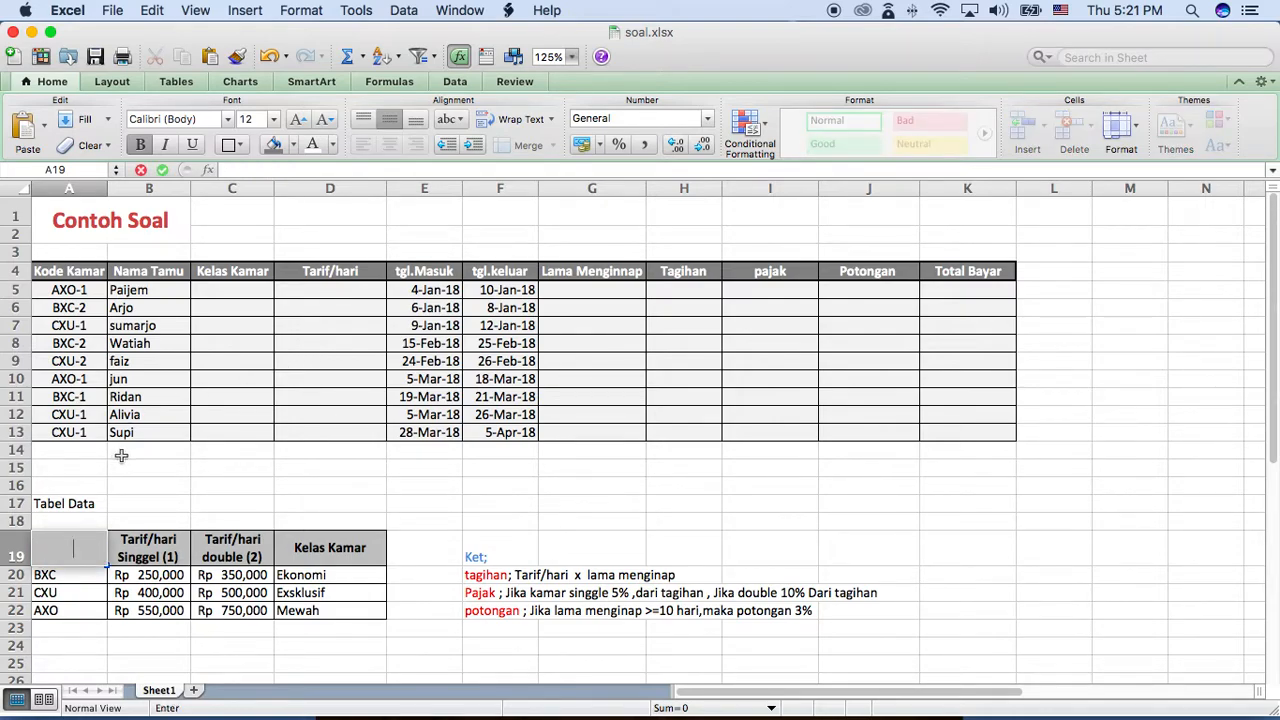
key(super+z)
click(63, 531)
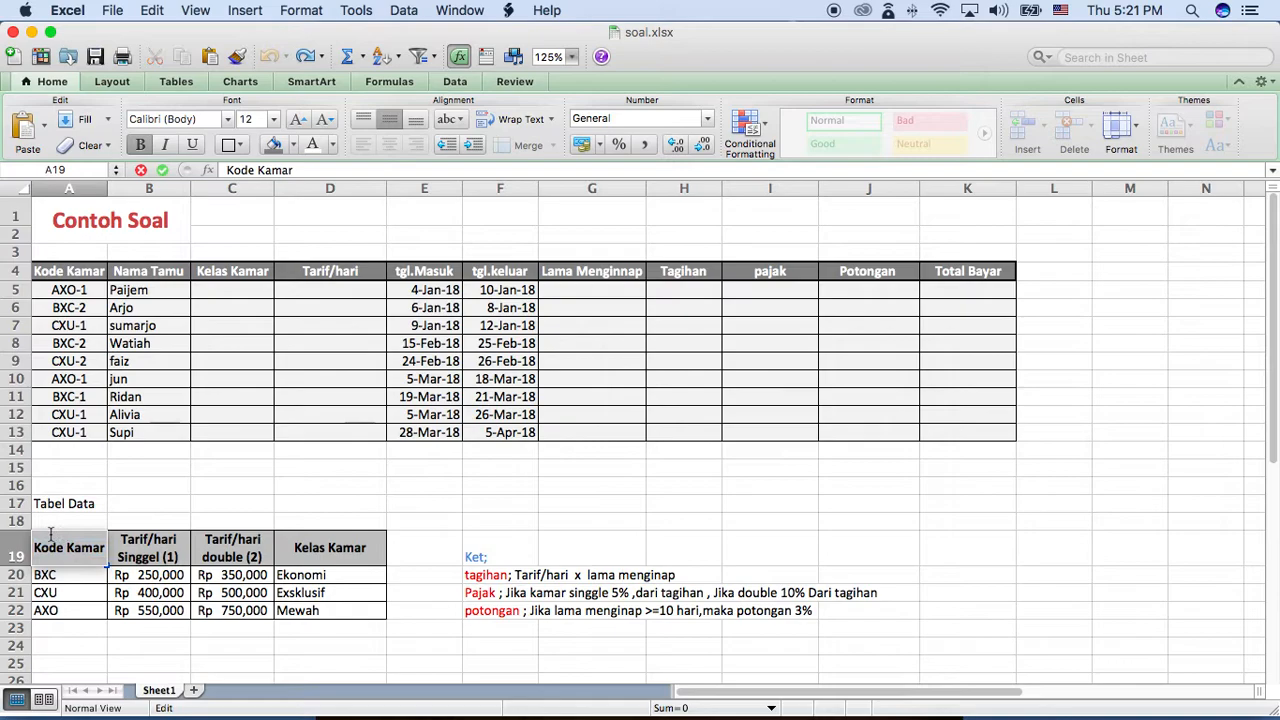
click(145, 505)
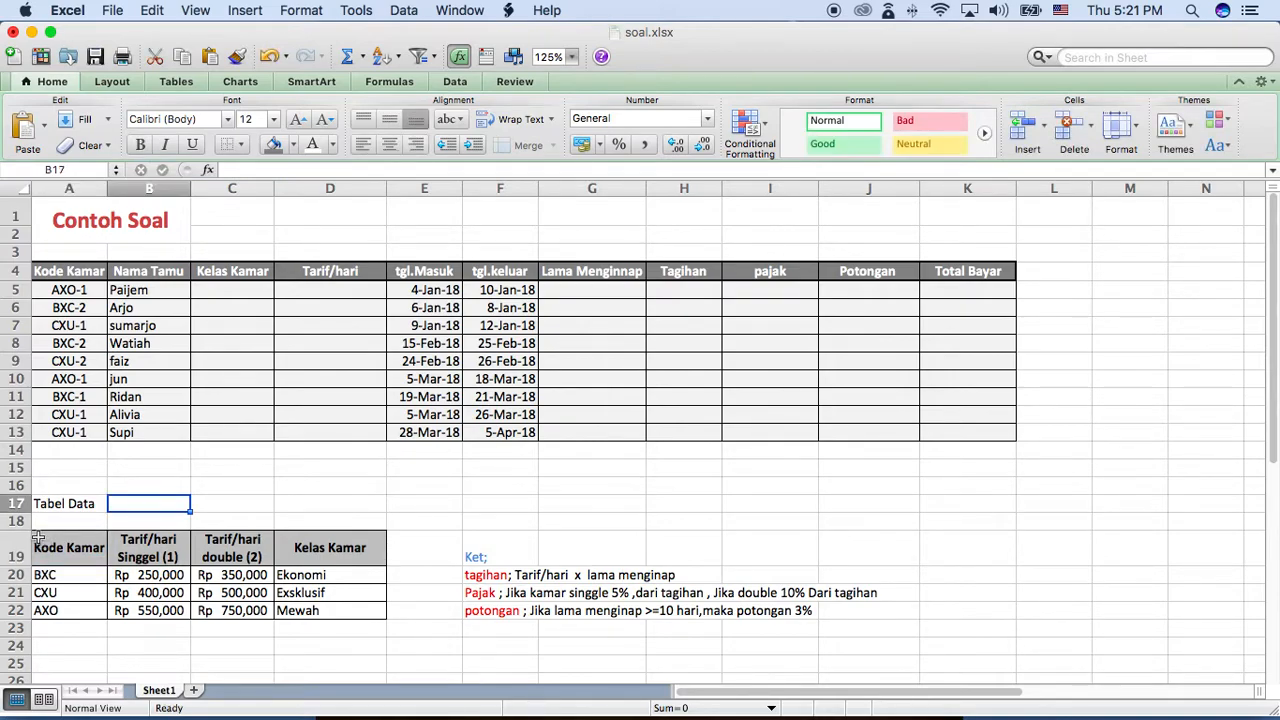
- Define the name "tabel" for the room reference table A19:D22, including its header row
click(55, 548)
drag(85, 555, 353, 615)
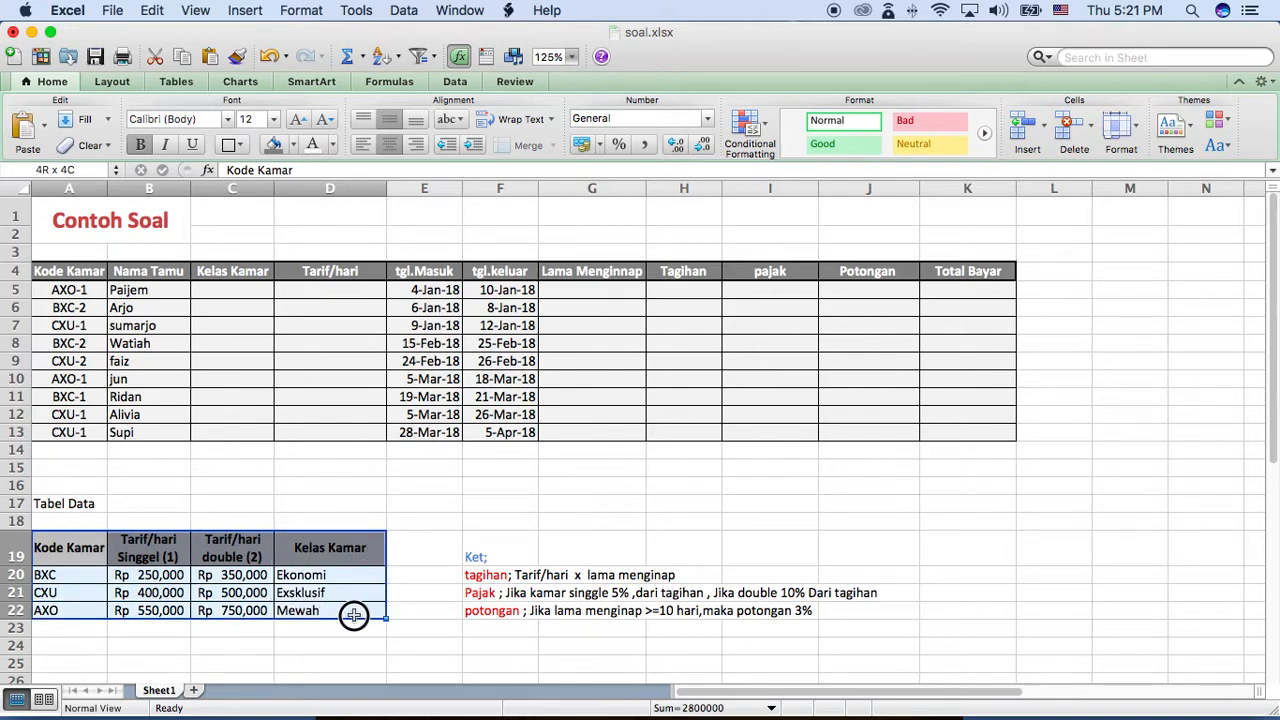
click(89, 170)
text(tabel)
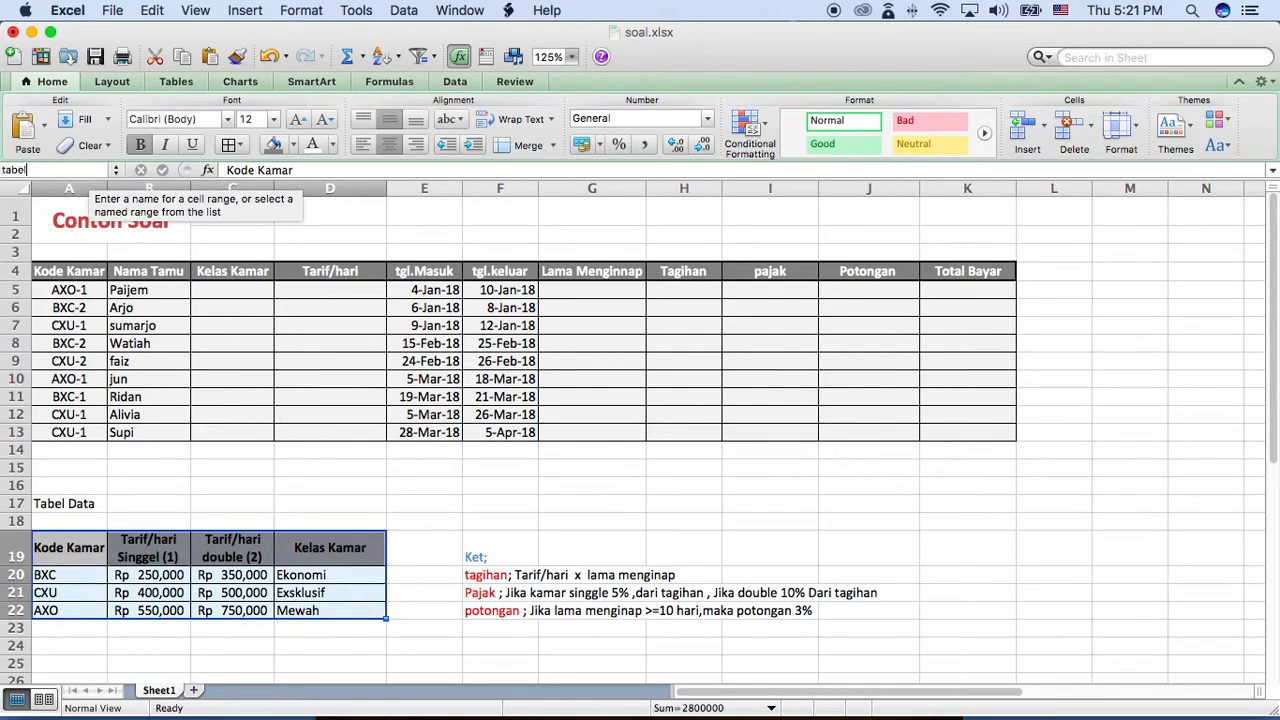
key(Return)
click(246, 465)
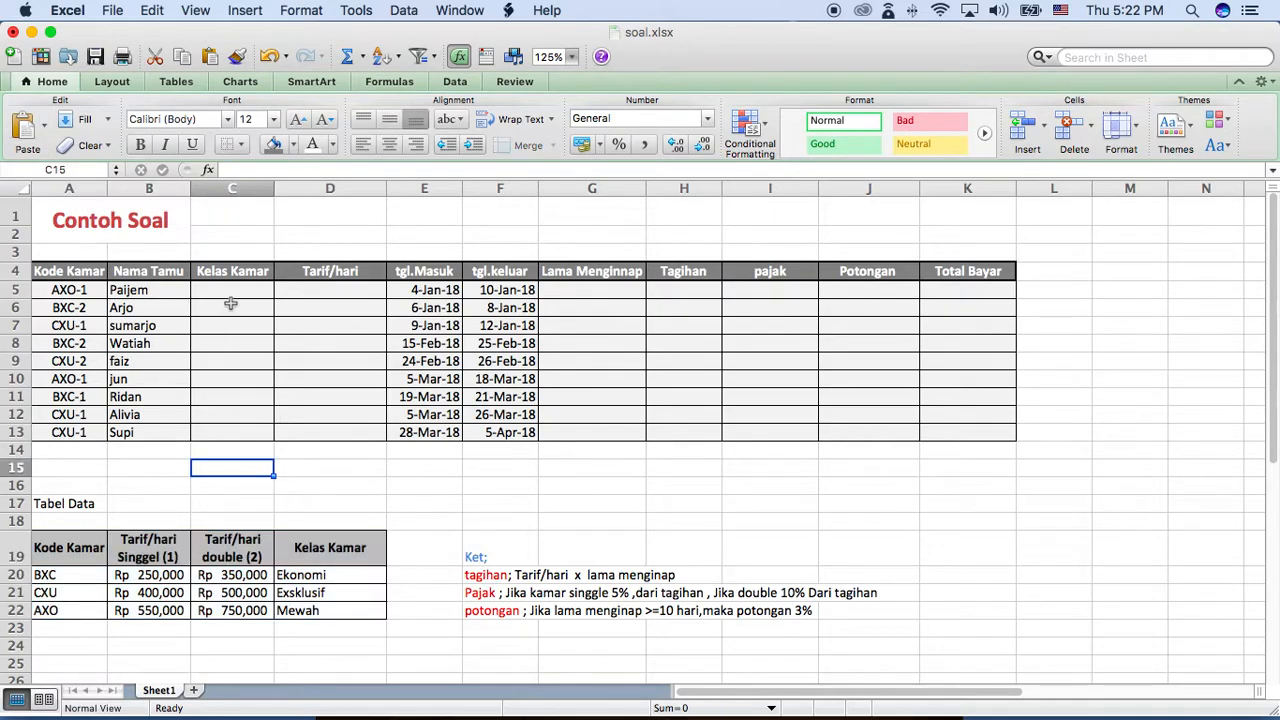
- In C5 under Kelas Kamar, start a VLOOKUP formula with LEFT(A5,3) as the lookup value
click(230, 290)
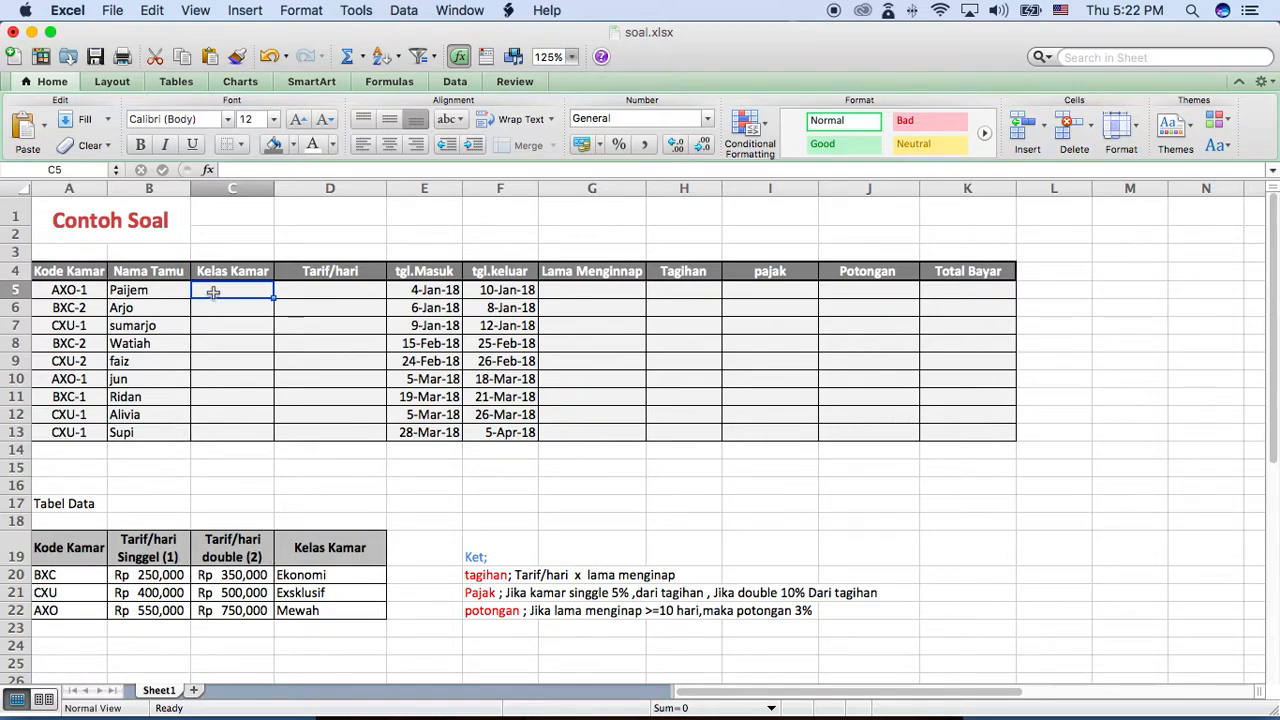
text(=)
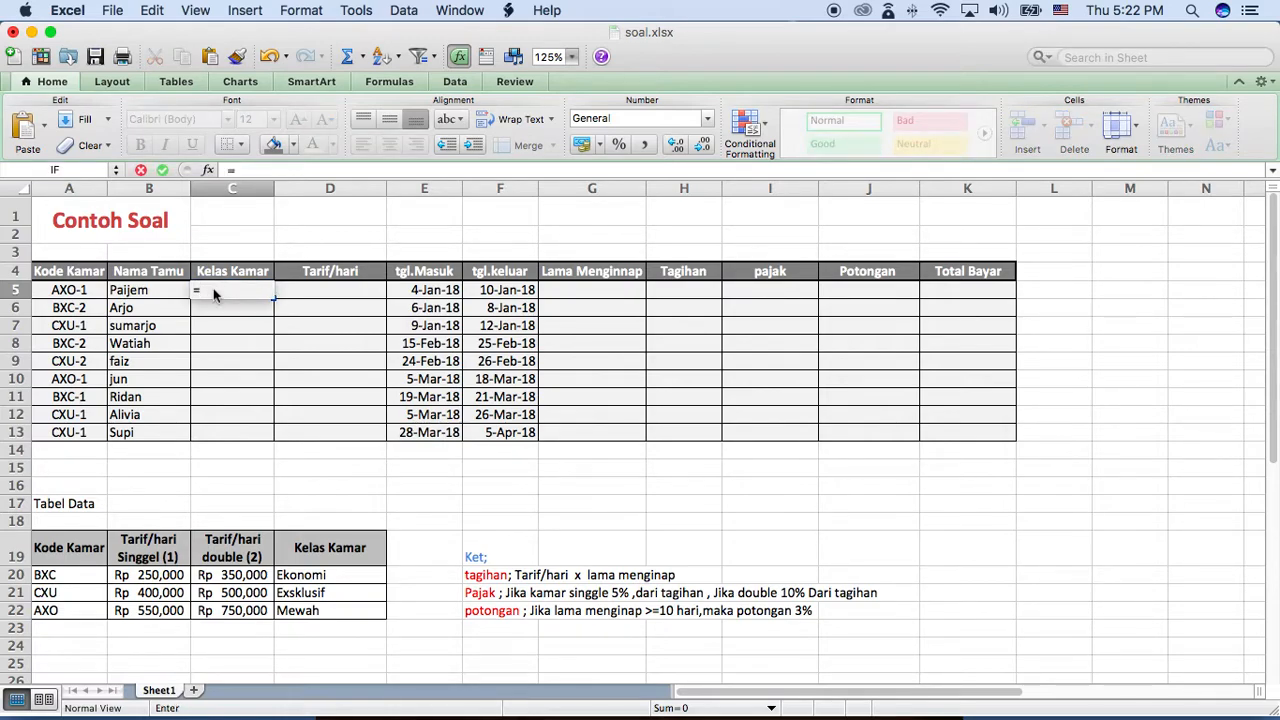
text(vlookup)
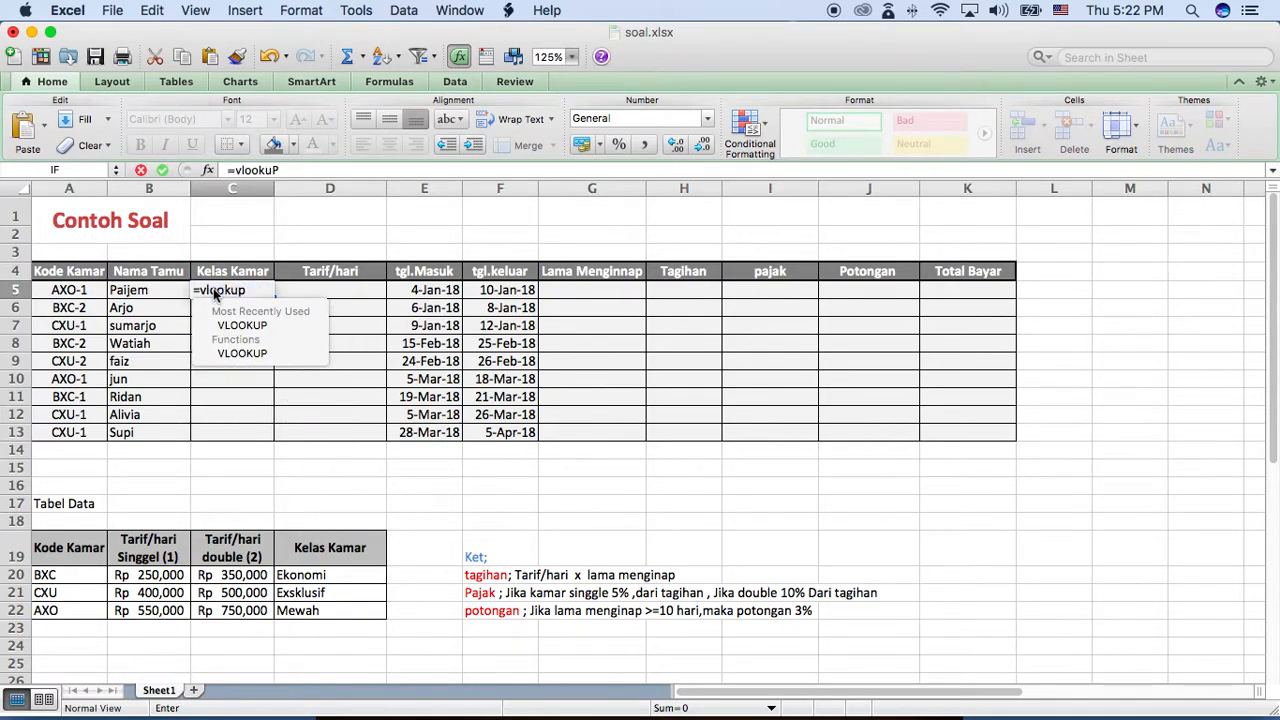
text(()
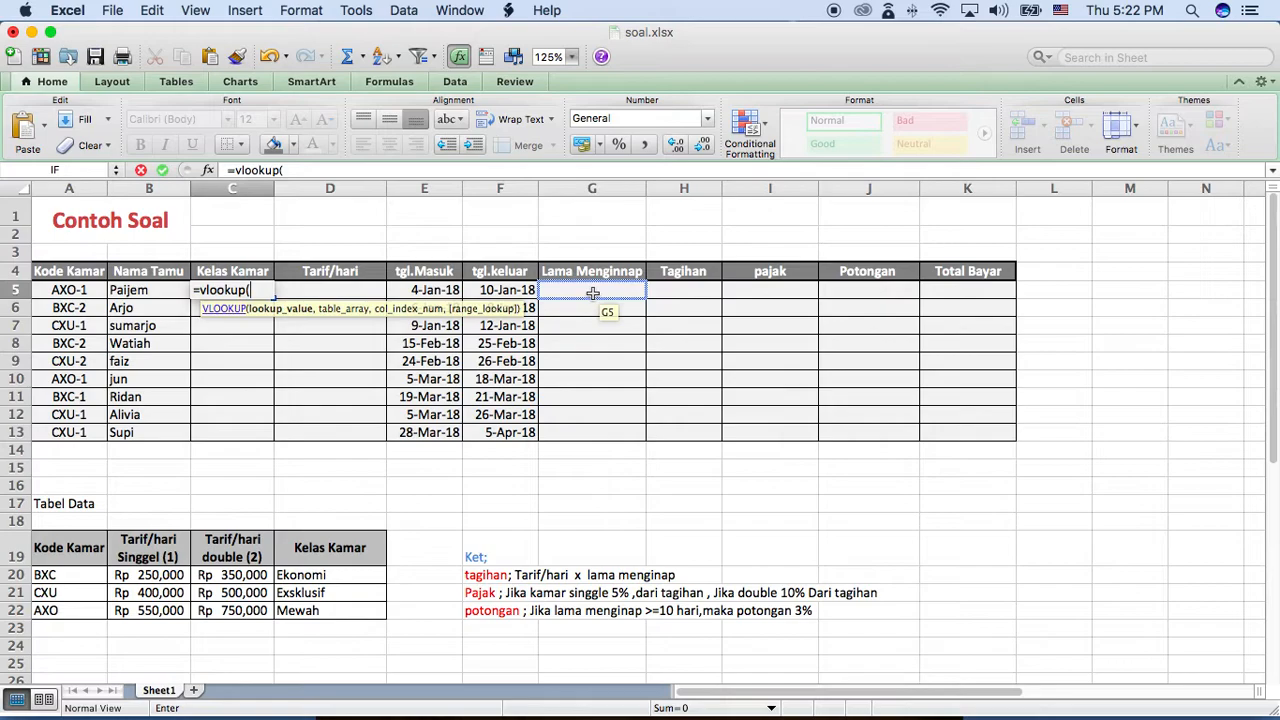
text(left)
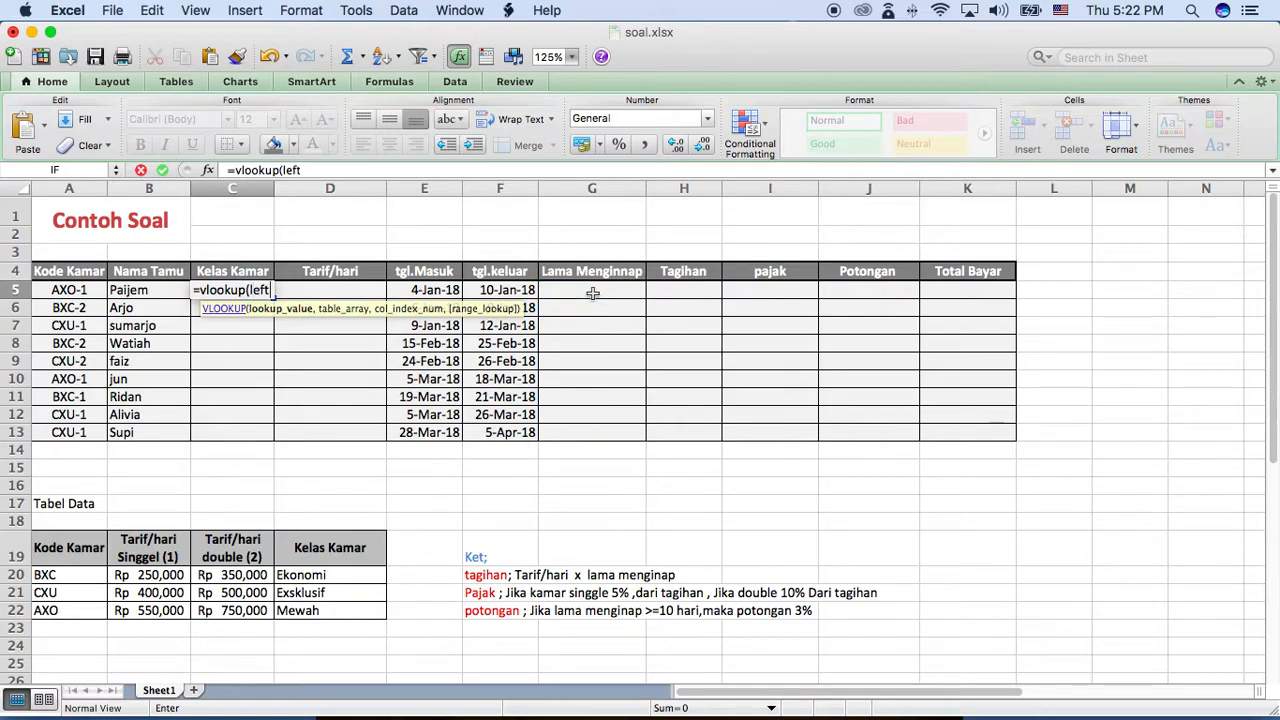
text(()
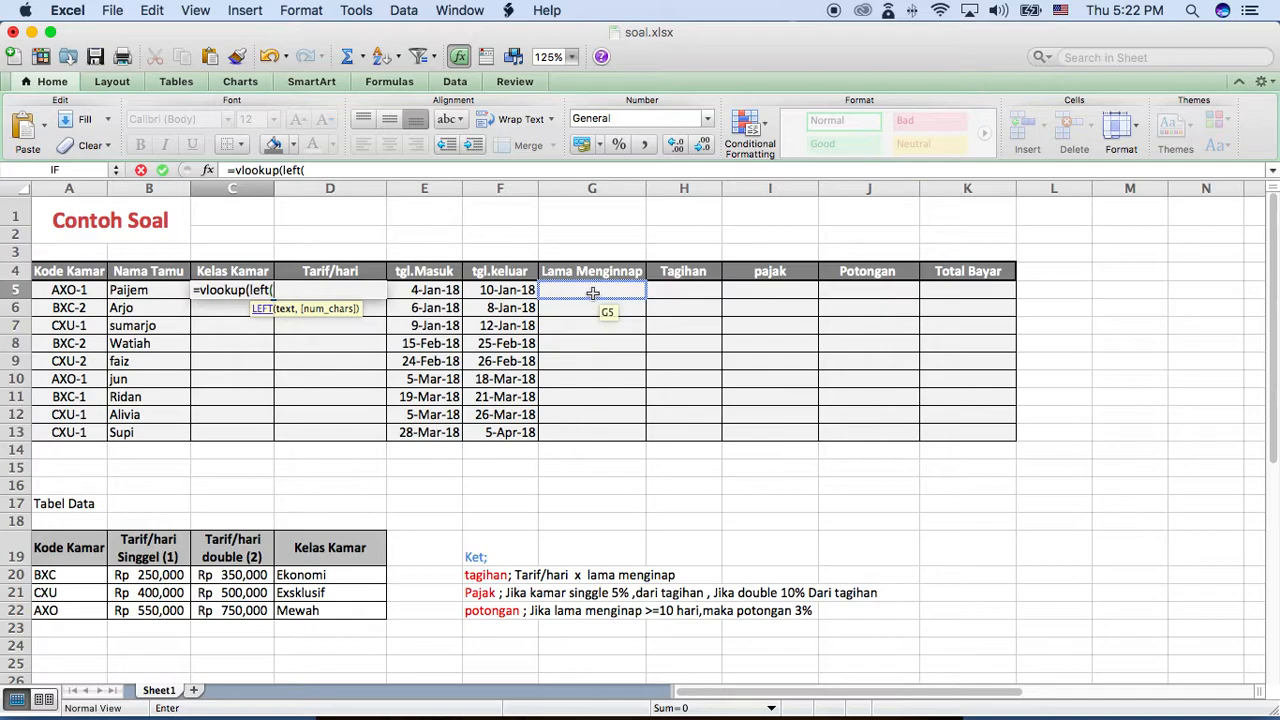
click(52, 290)
text(,3)
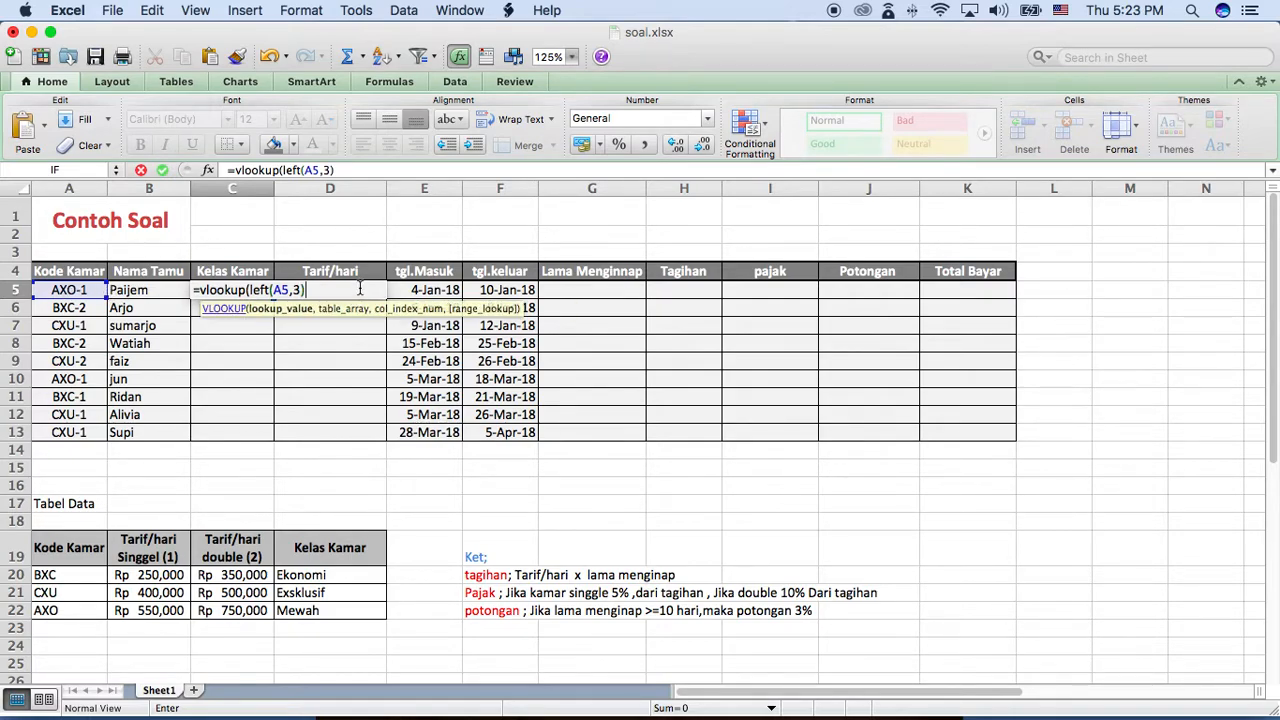
- Complete C5's VLOOKUP with table tabel, column 4 and exact match 0, and fill it down to C13
text(,tabel)
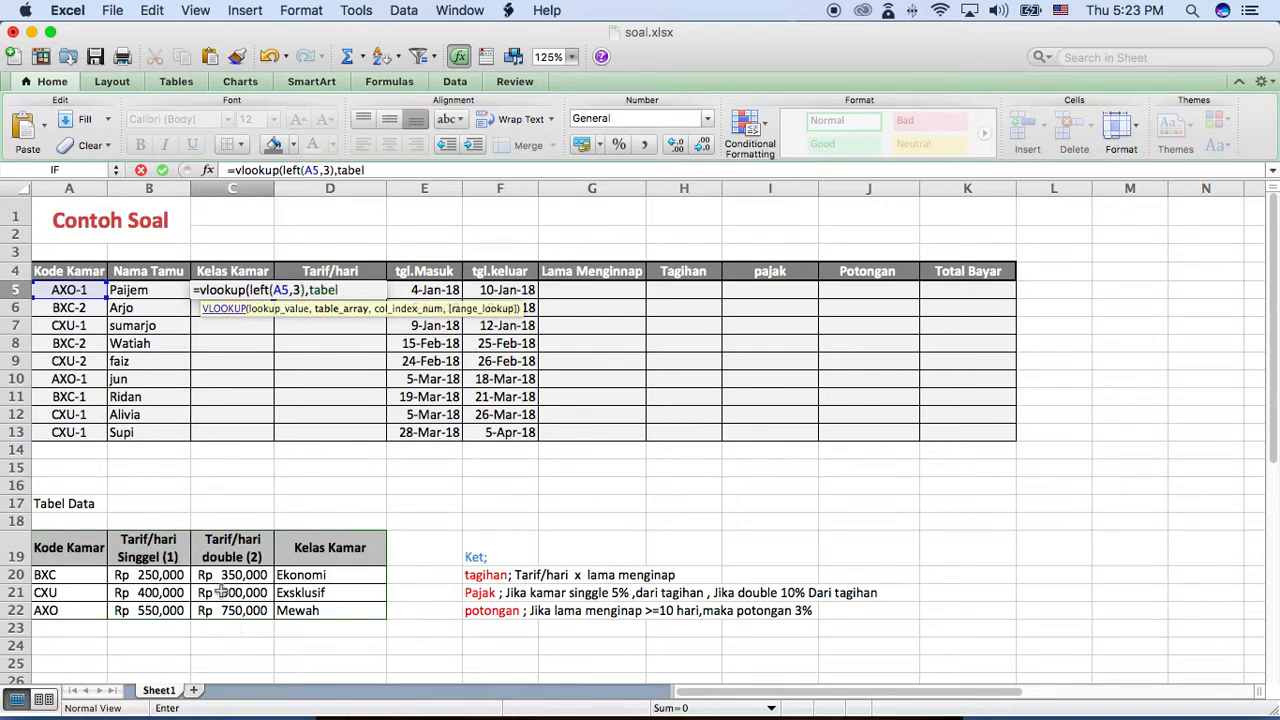
text(,)
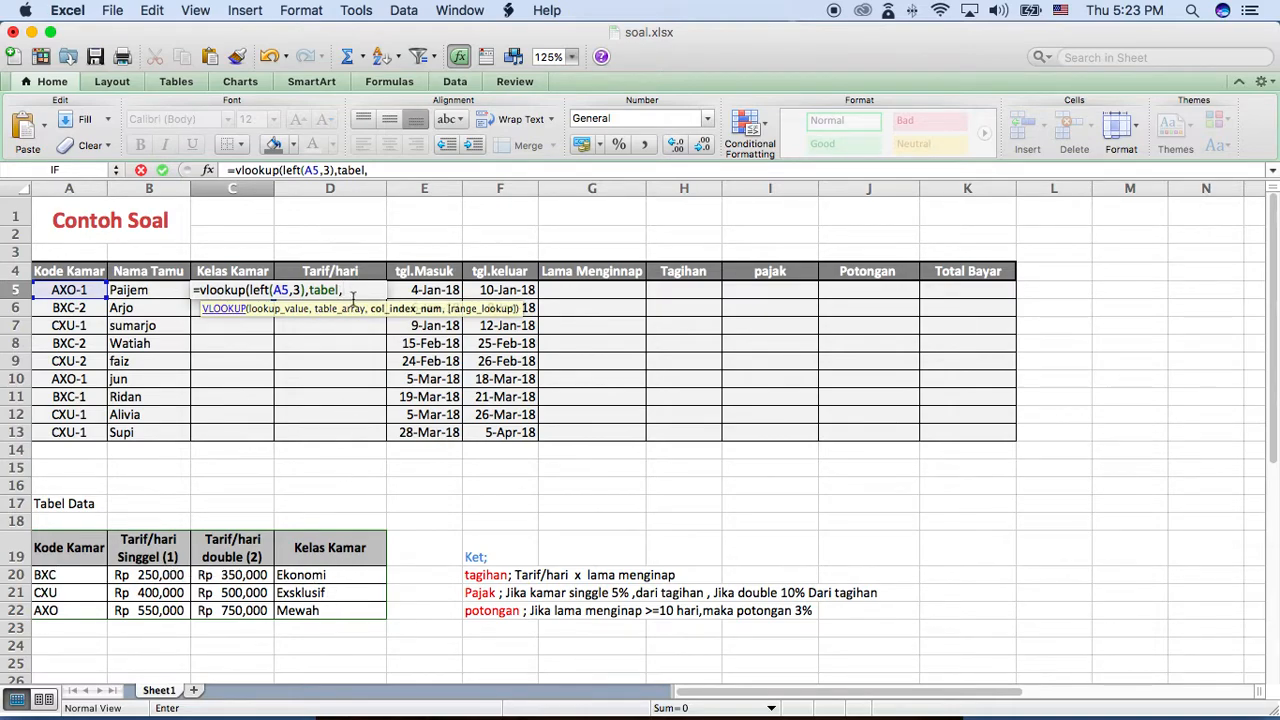
text(,)
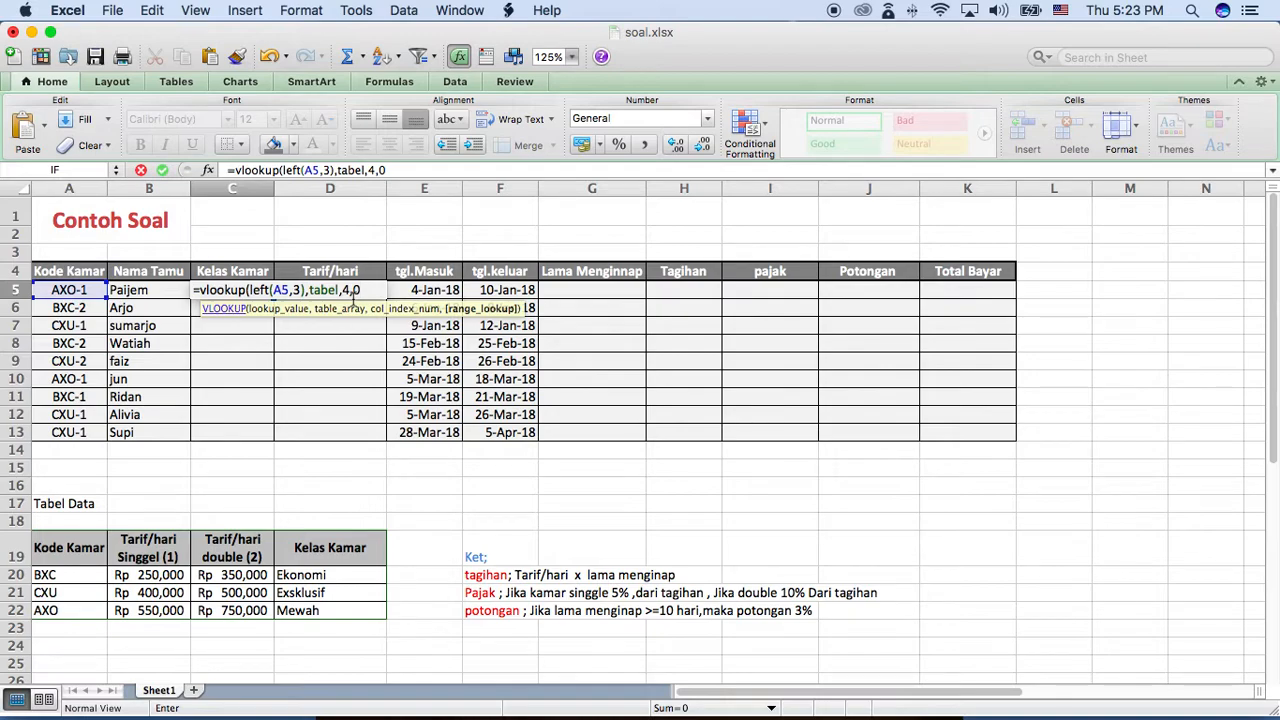
text(0)
key(Return)
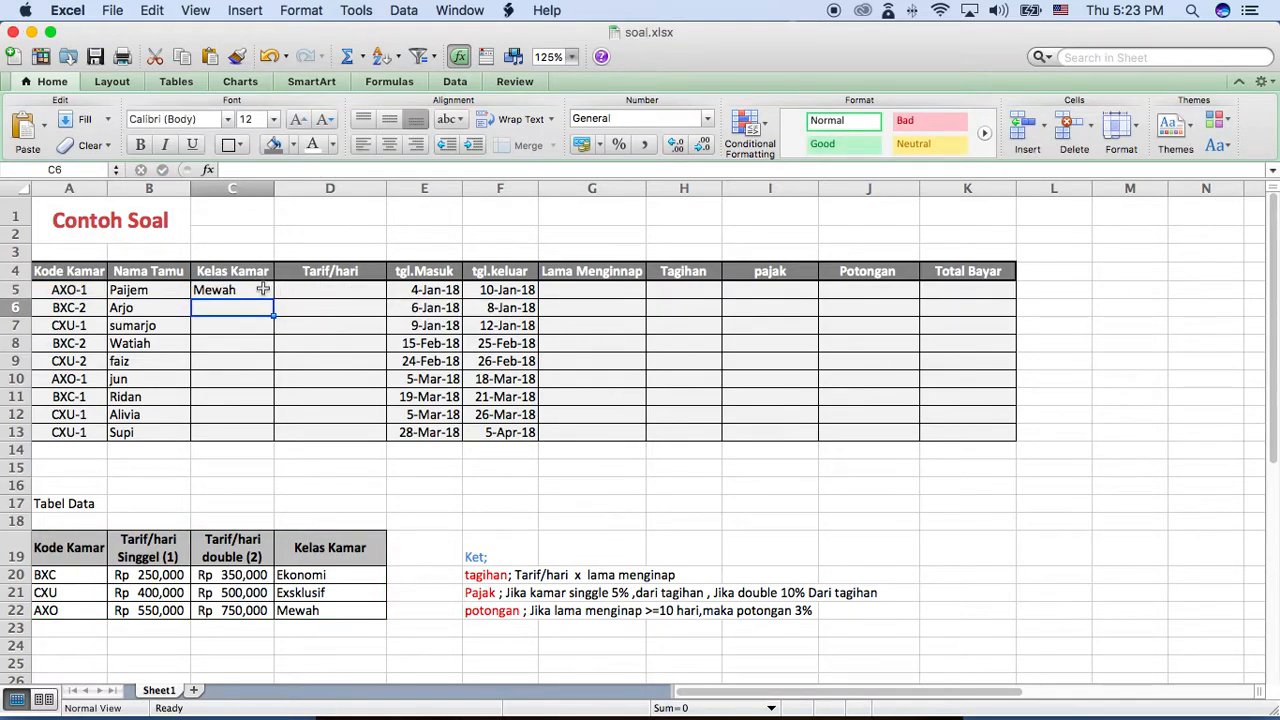
click(266, 292)
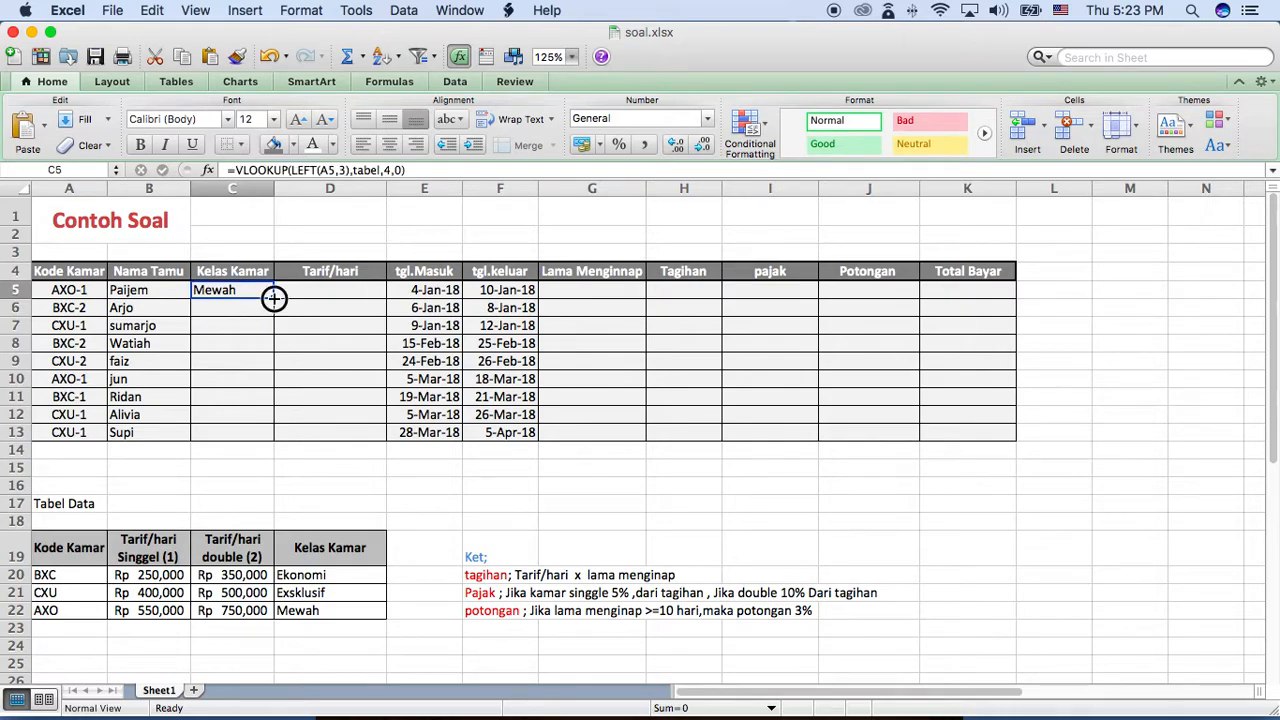
double_click(273, 298)
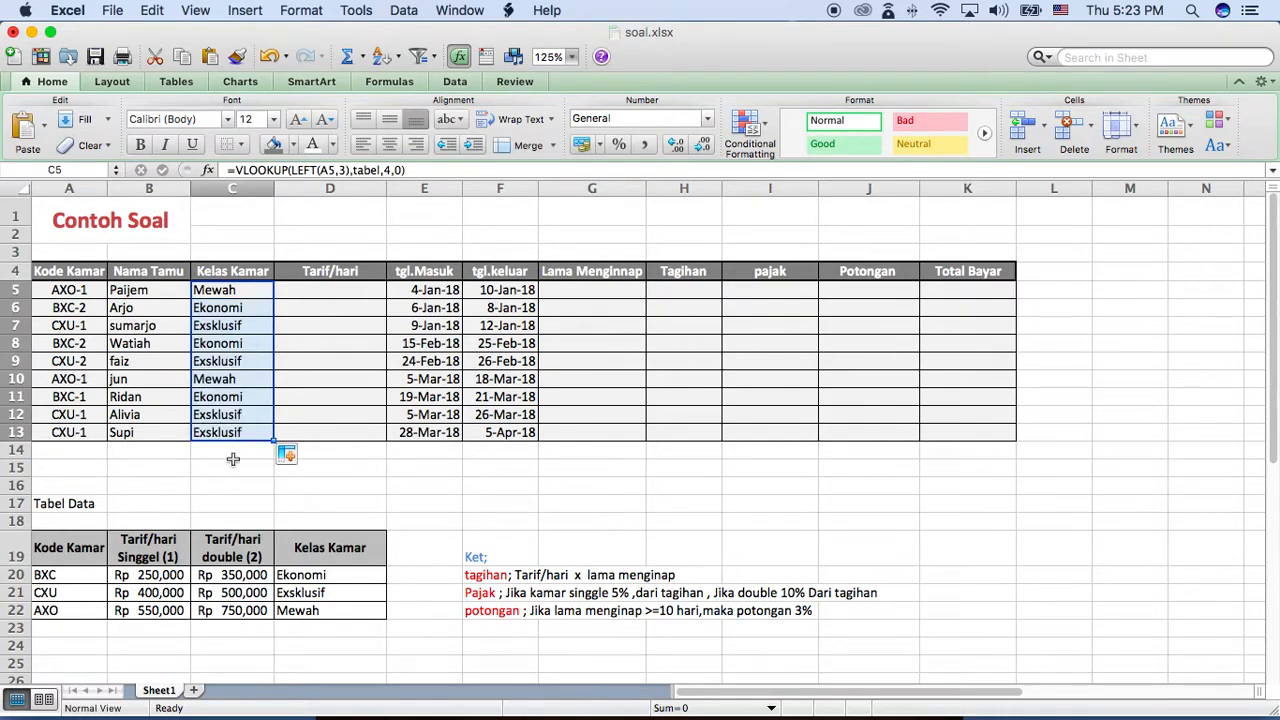
- In D5 under Tarif/hari, start a VLOOKUP formula with LEFT(A5,3) as lookup value and tabel as the table array
click(311, 294)
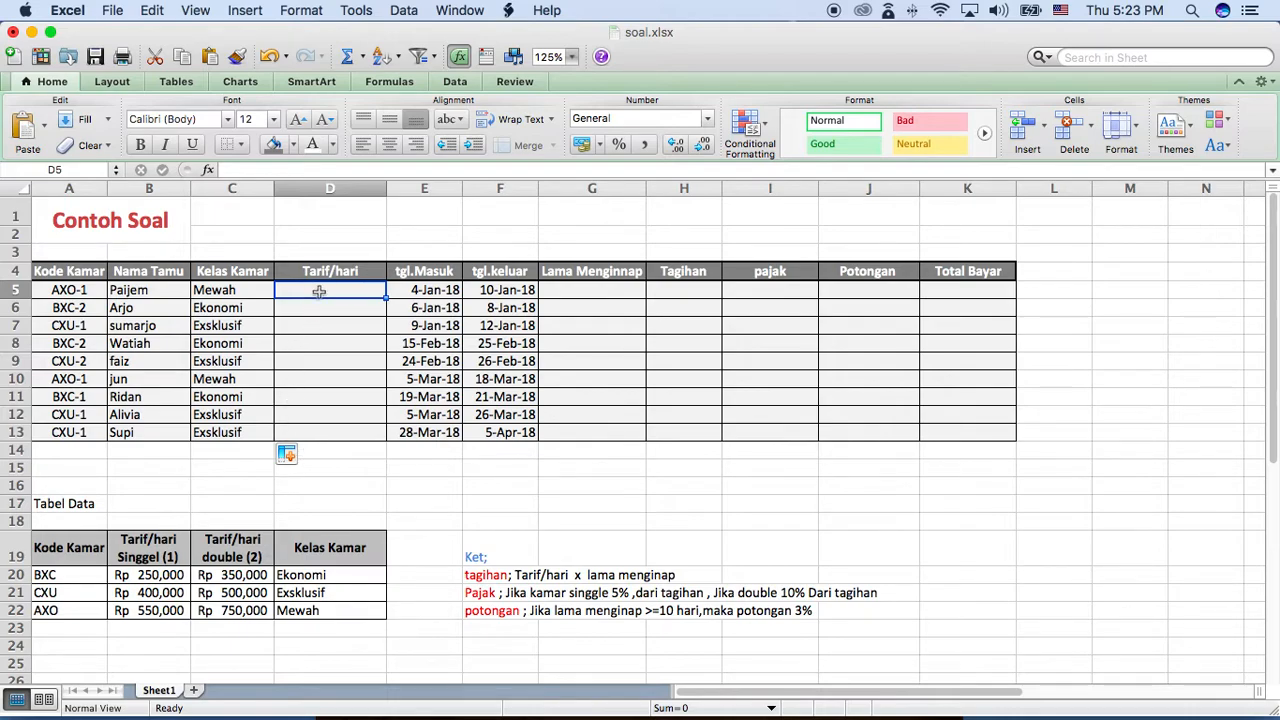
text(=v)
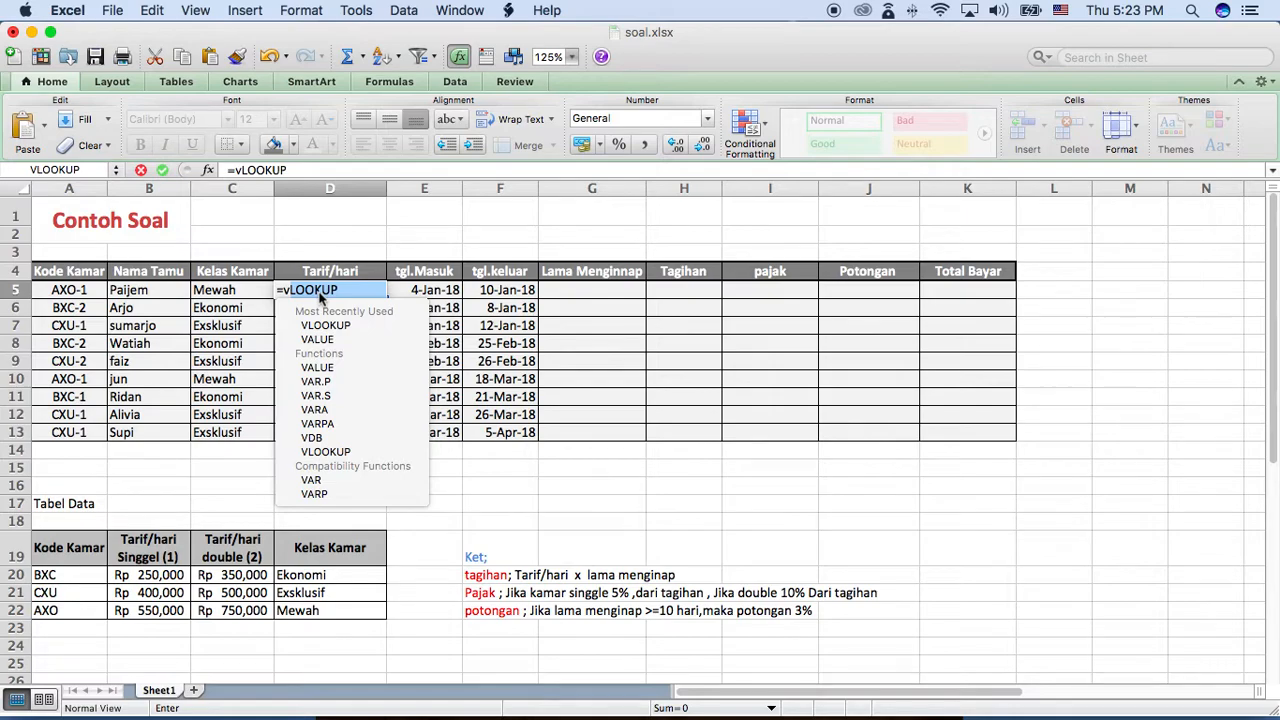
double_click(330, 325)
click(354, 288)
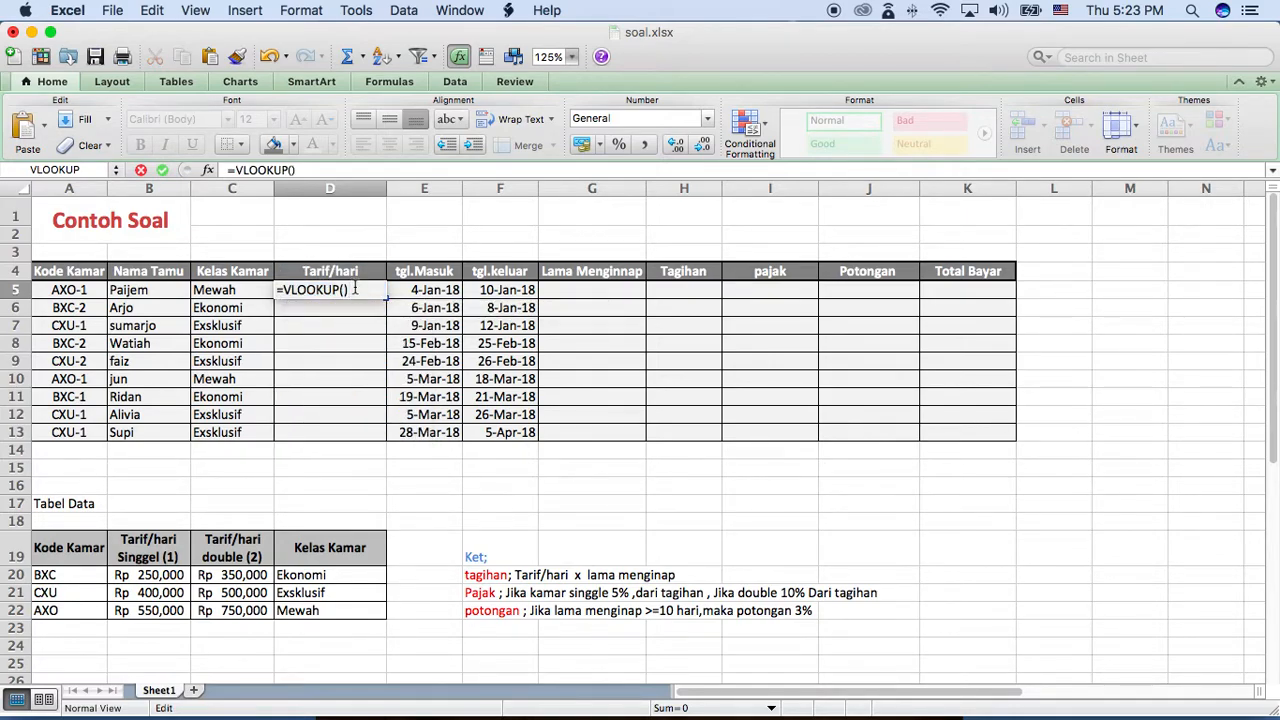
key(BackSpace)
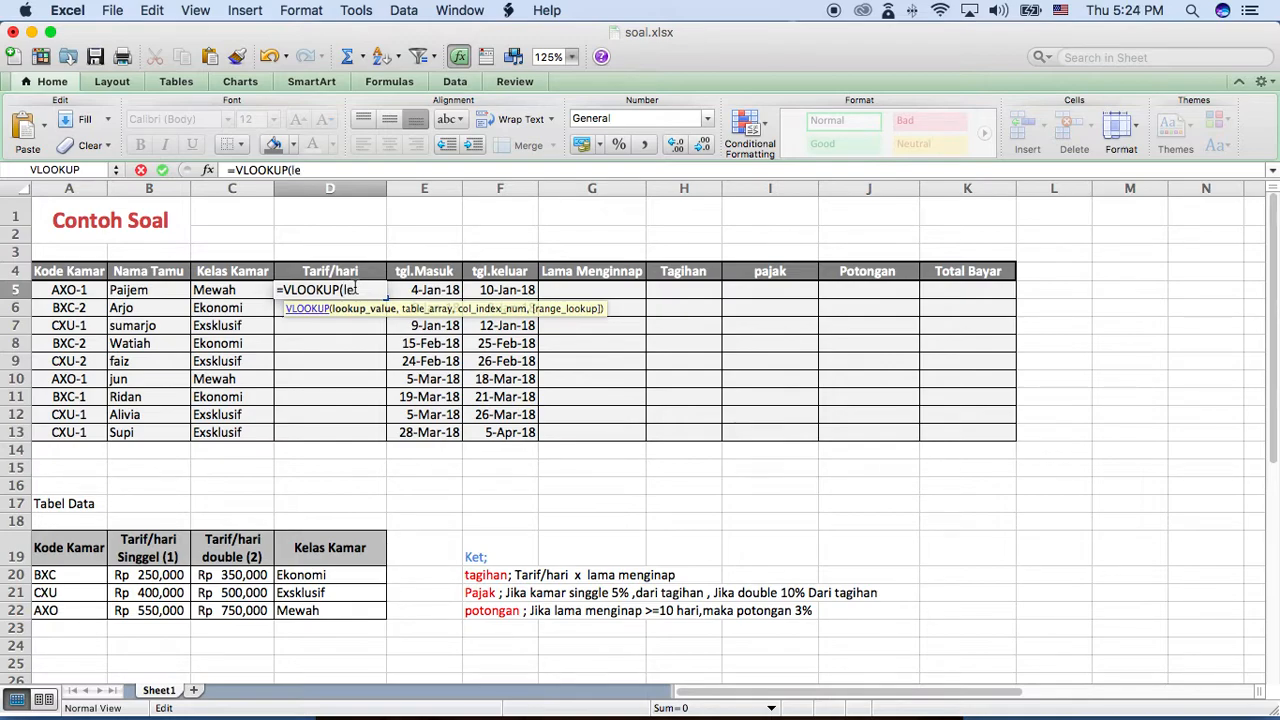
text(left()
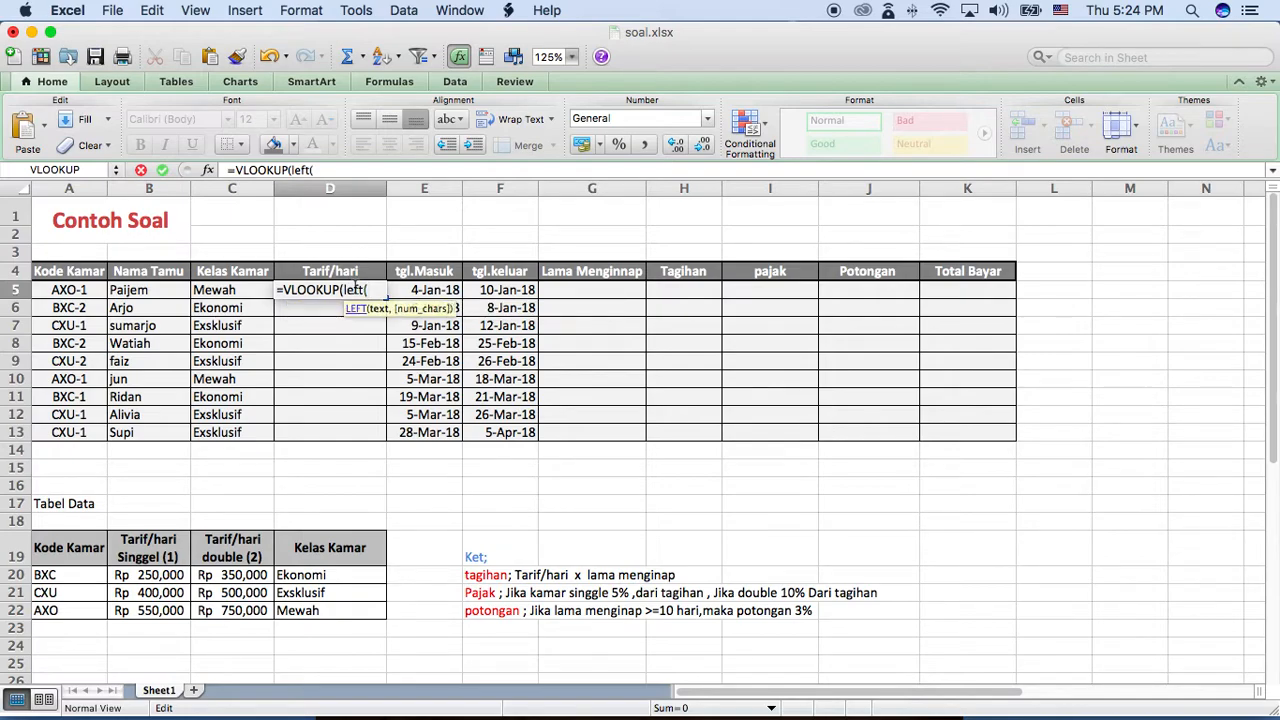
click(70, 290)
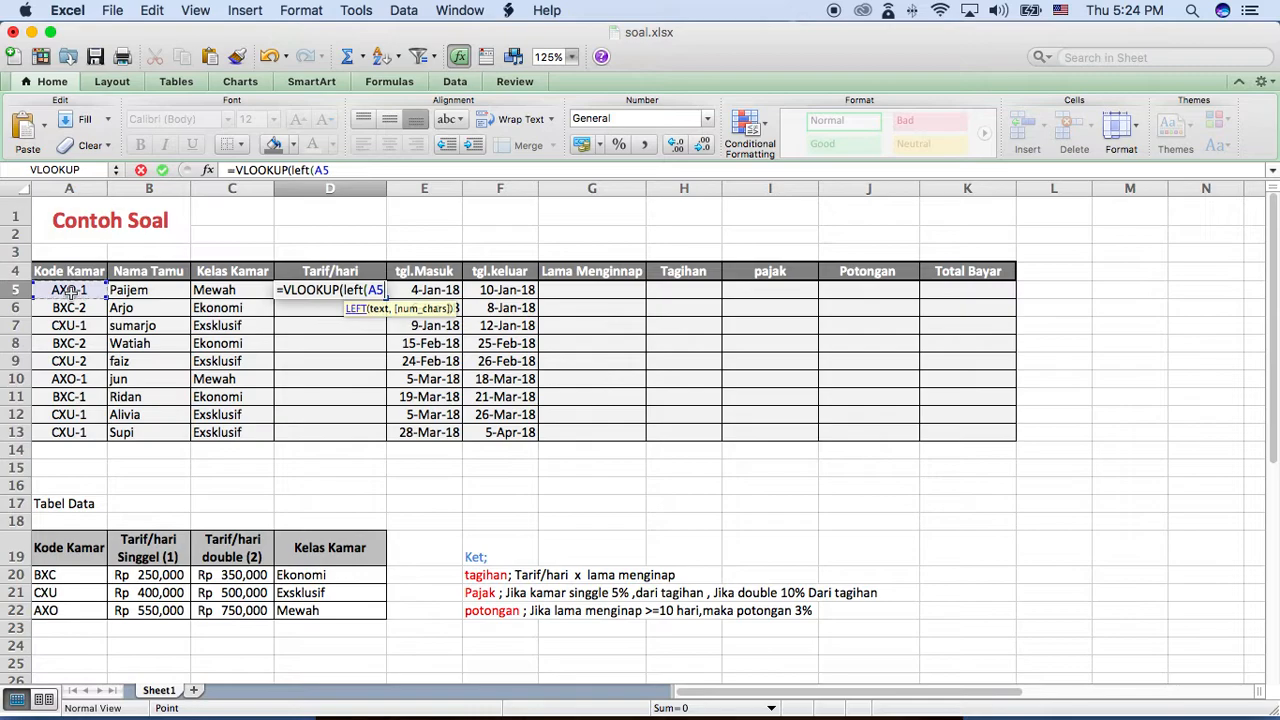
text(,3)
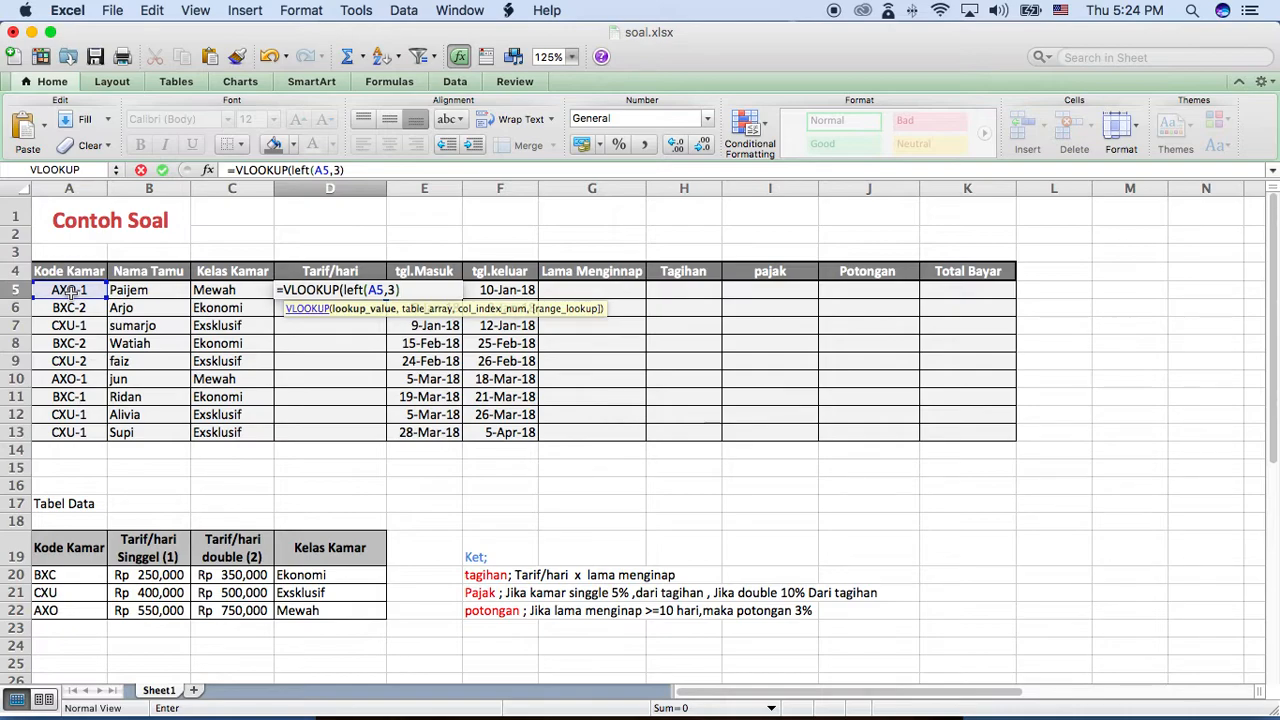
text(tabel,)
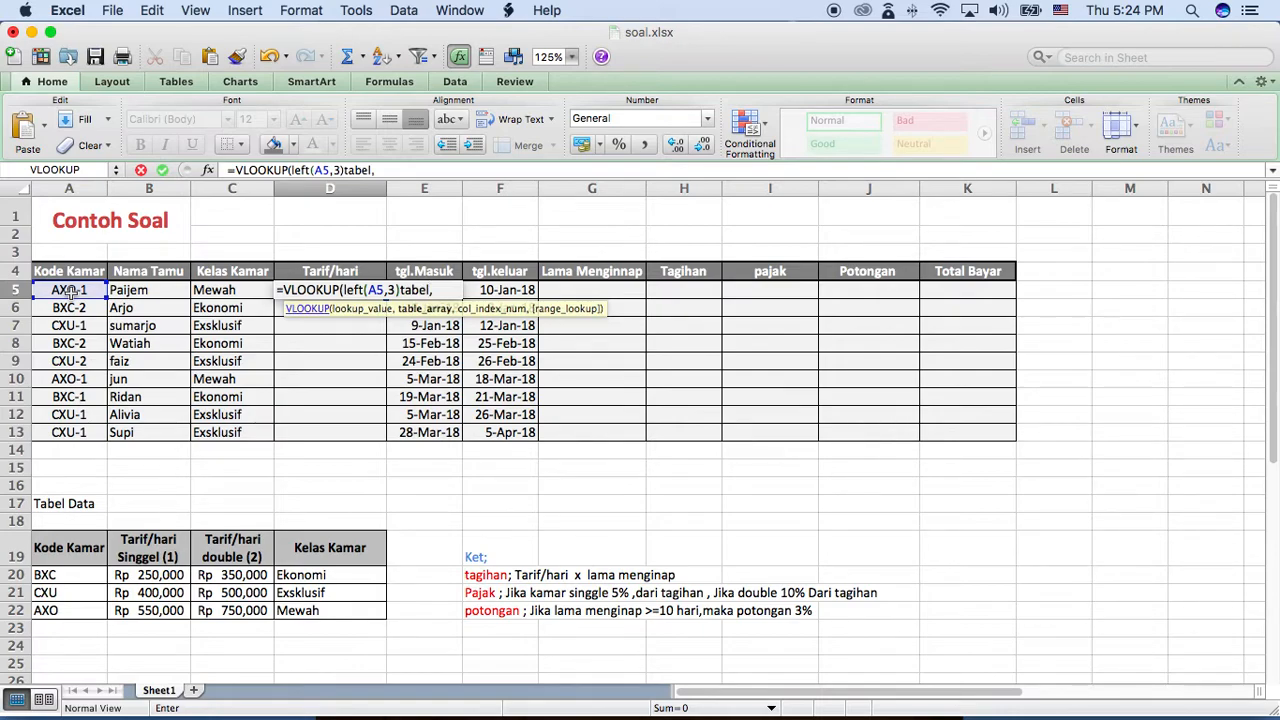
click(400, 289)
text(,)
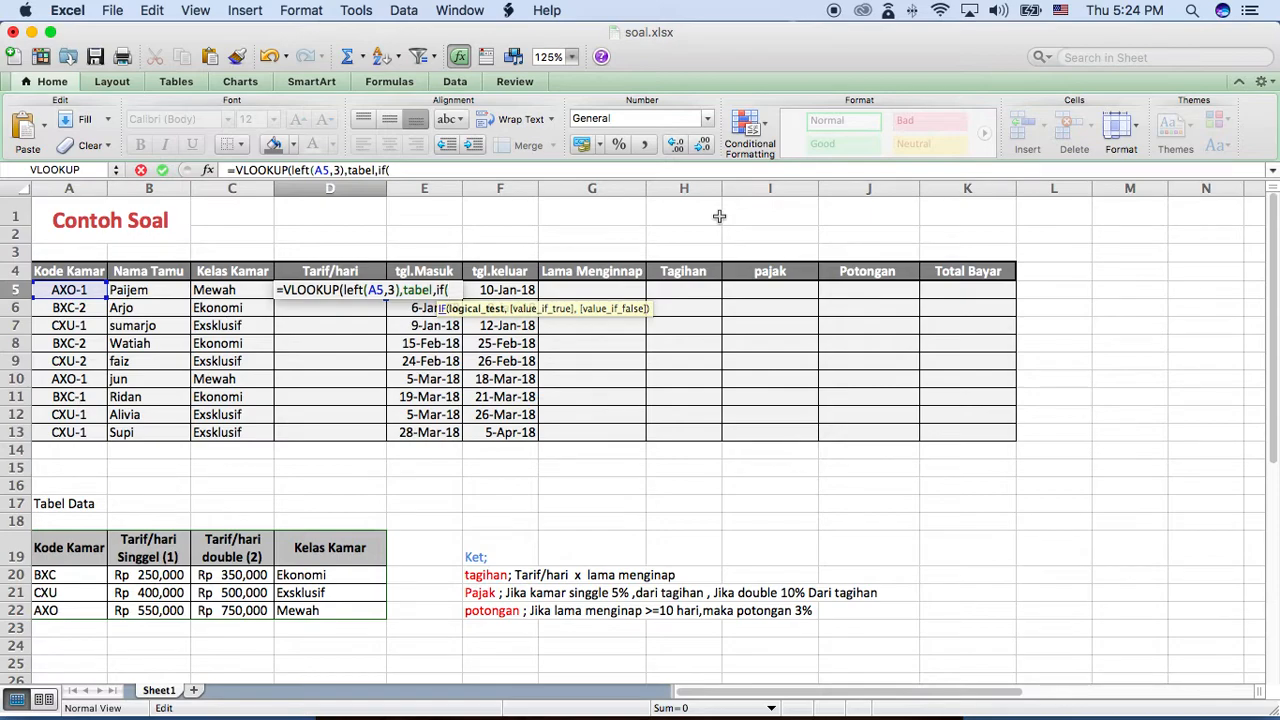
- Complete D5's VLOOKUP with IF(VALUE(RIGHT(A5,1))=1,2,3) as the column index and exact match 0
text(value()
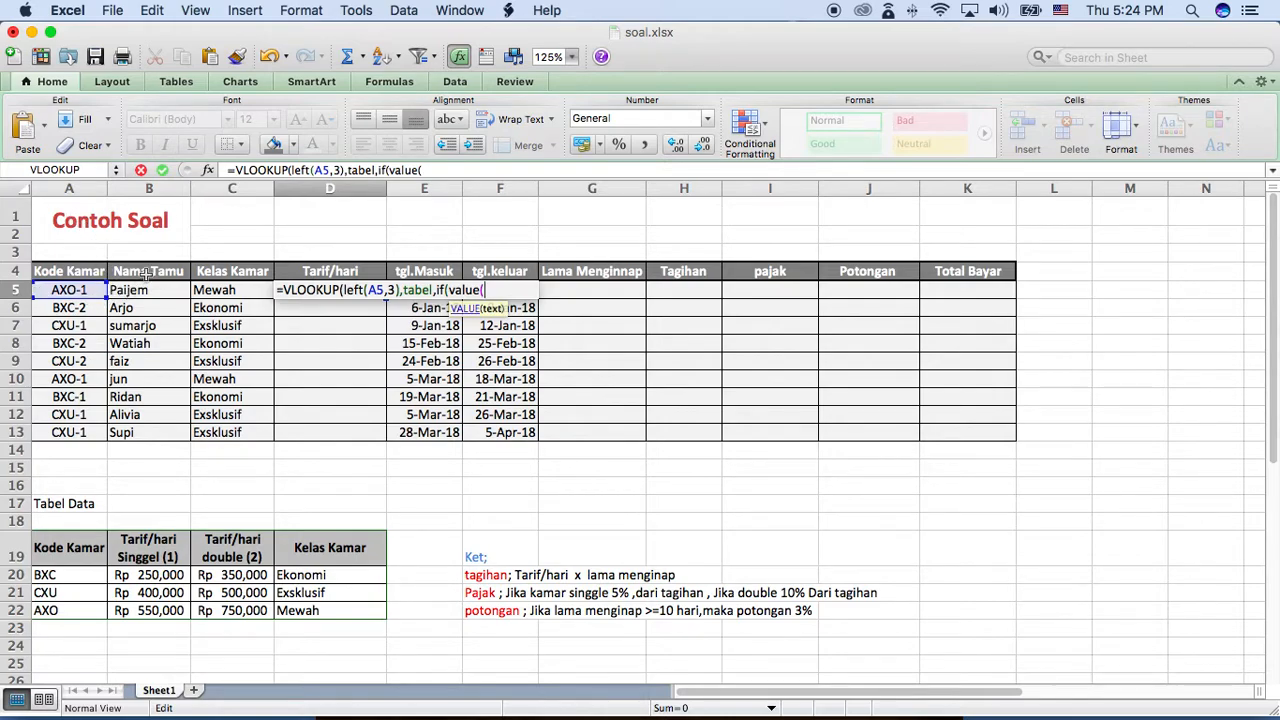
text(right()
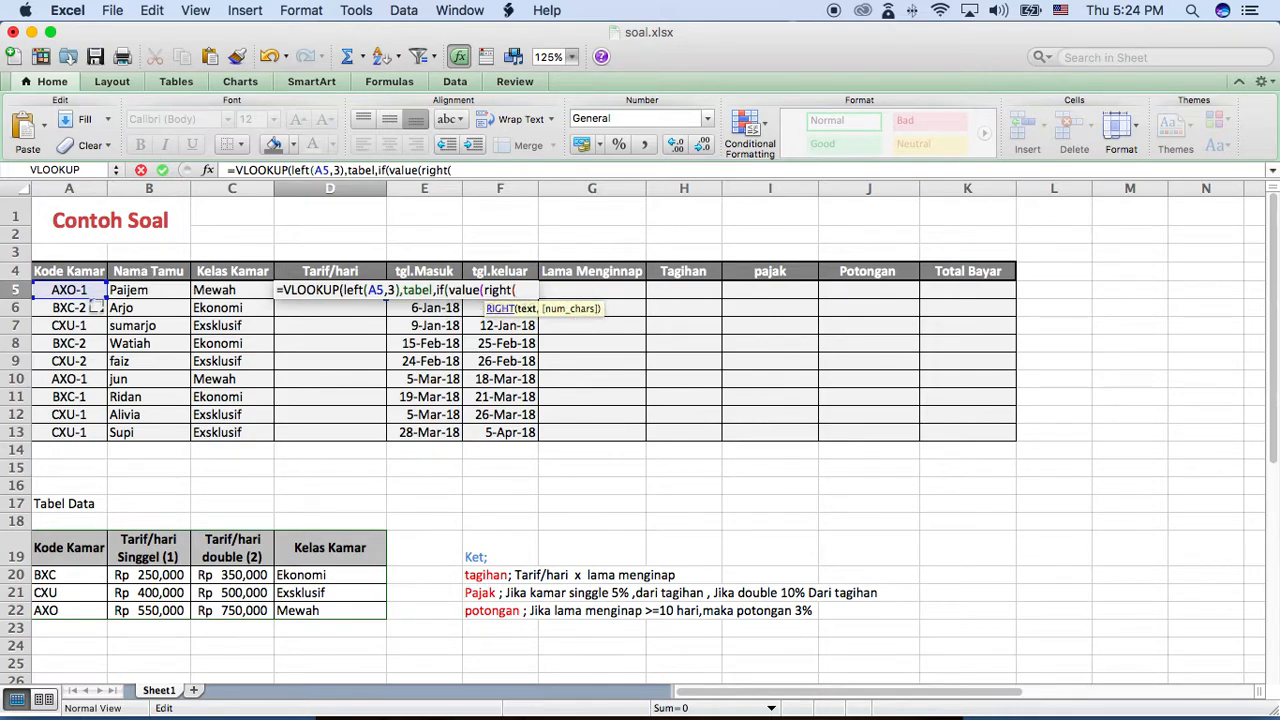
click(88, 290)
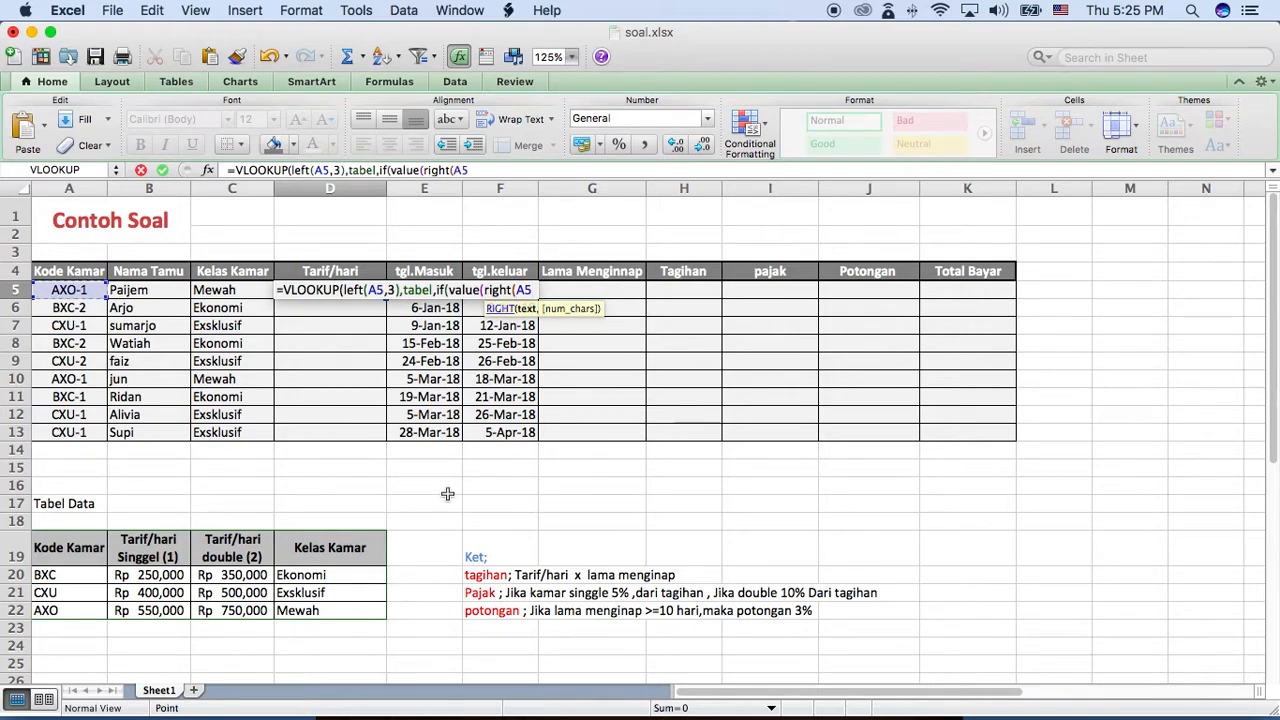
text(,1)
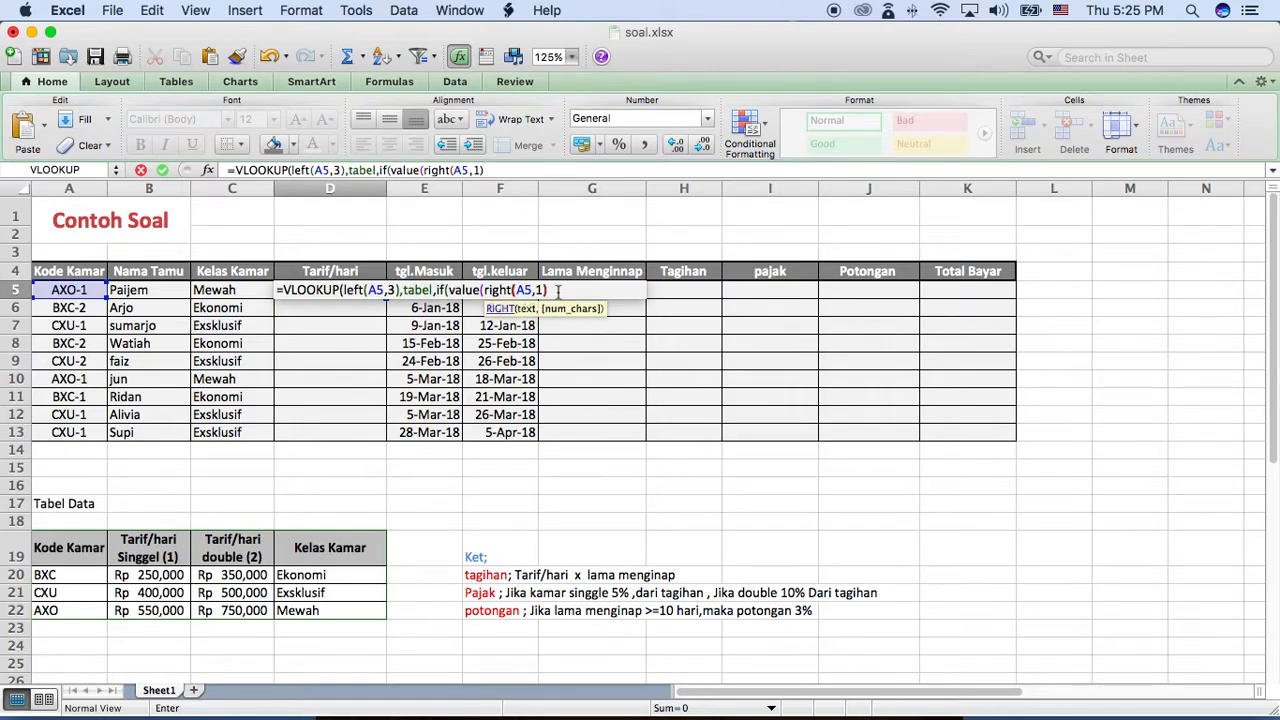
text()=1)
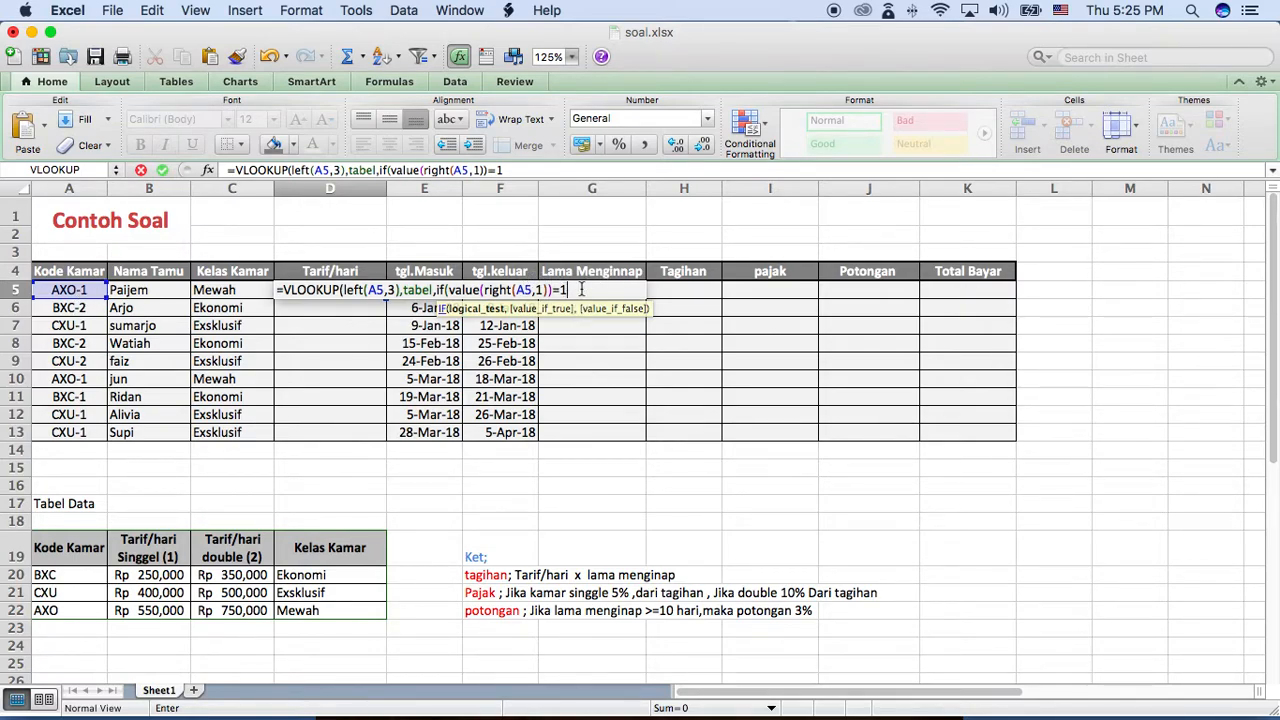
text(,2)
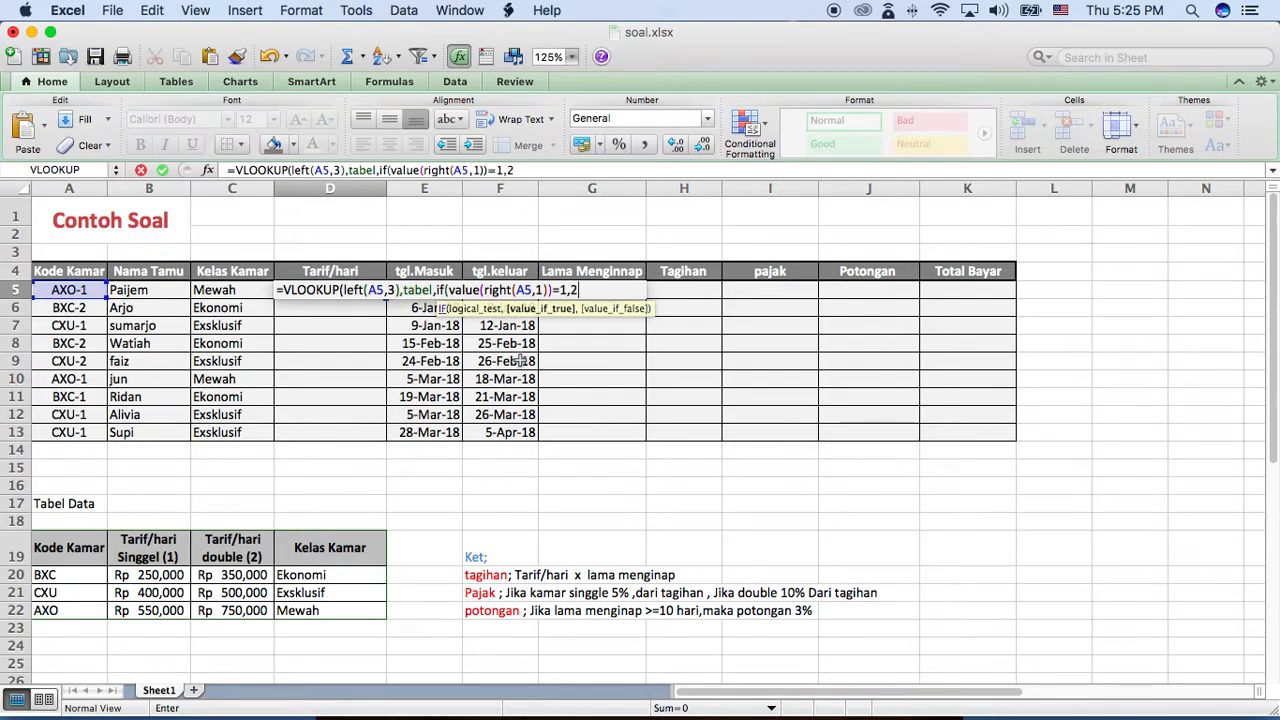
text(,)
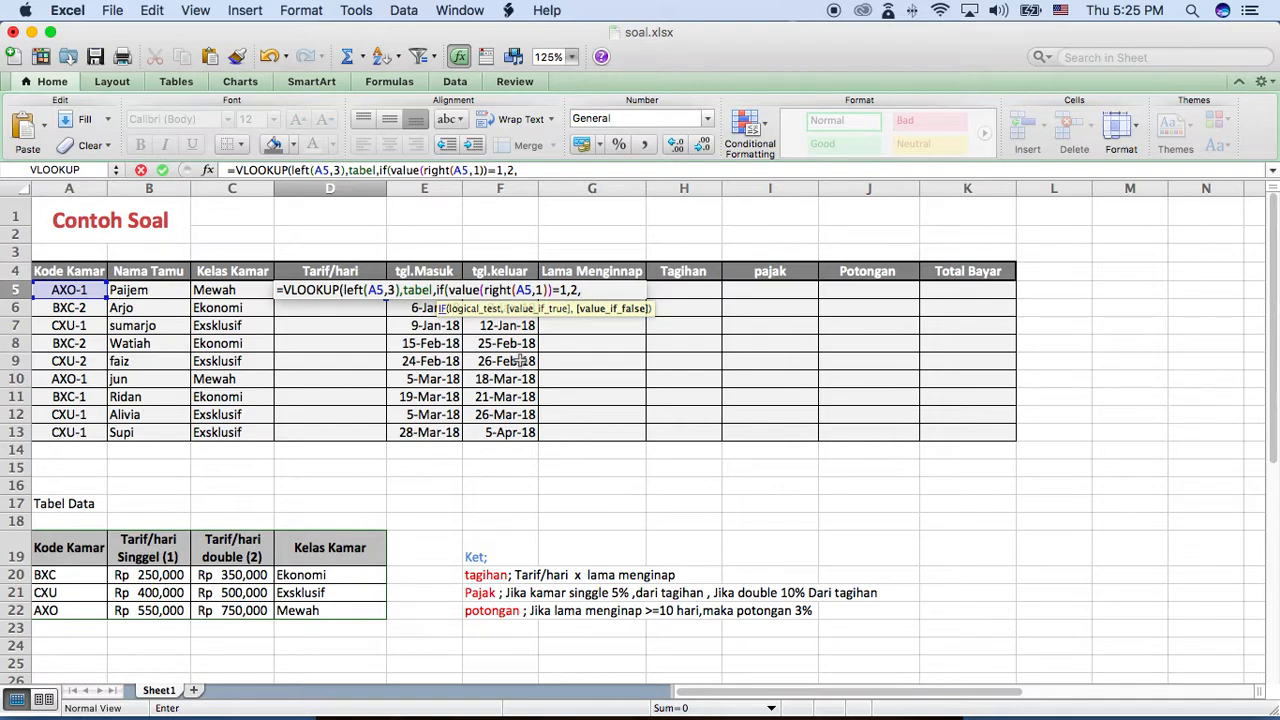
text(3),)
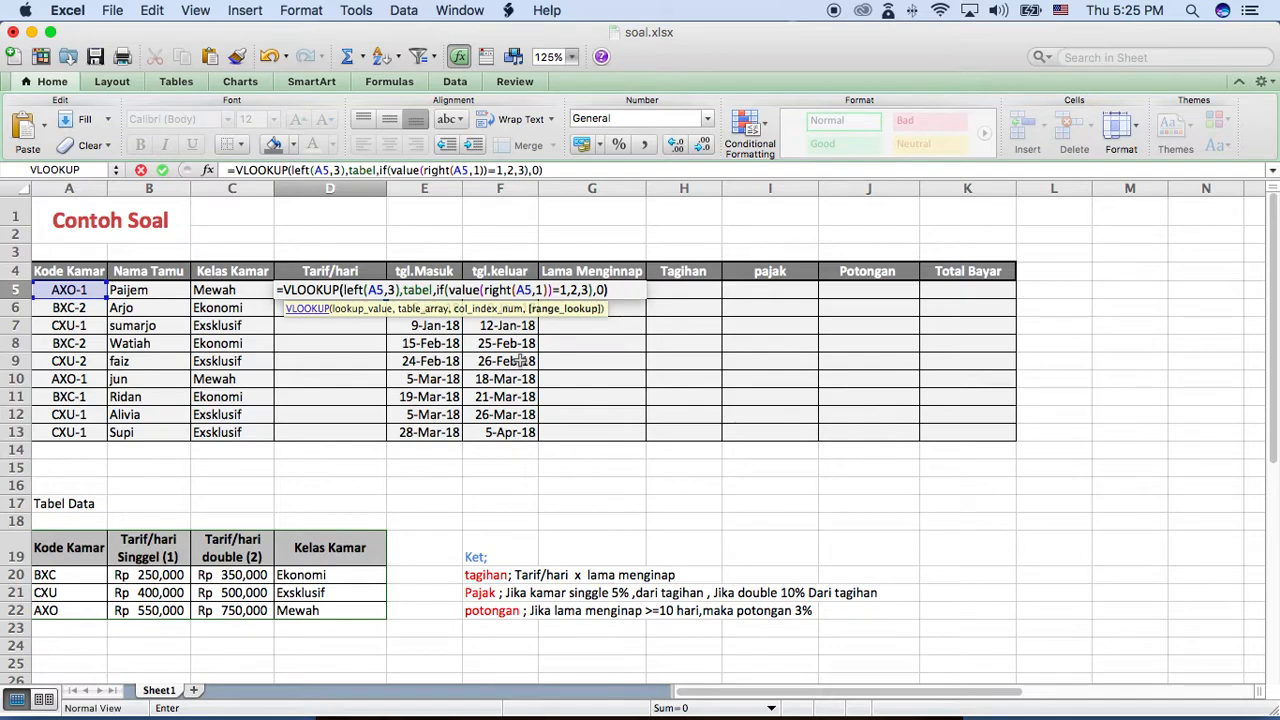
text(0))
key(Return)
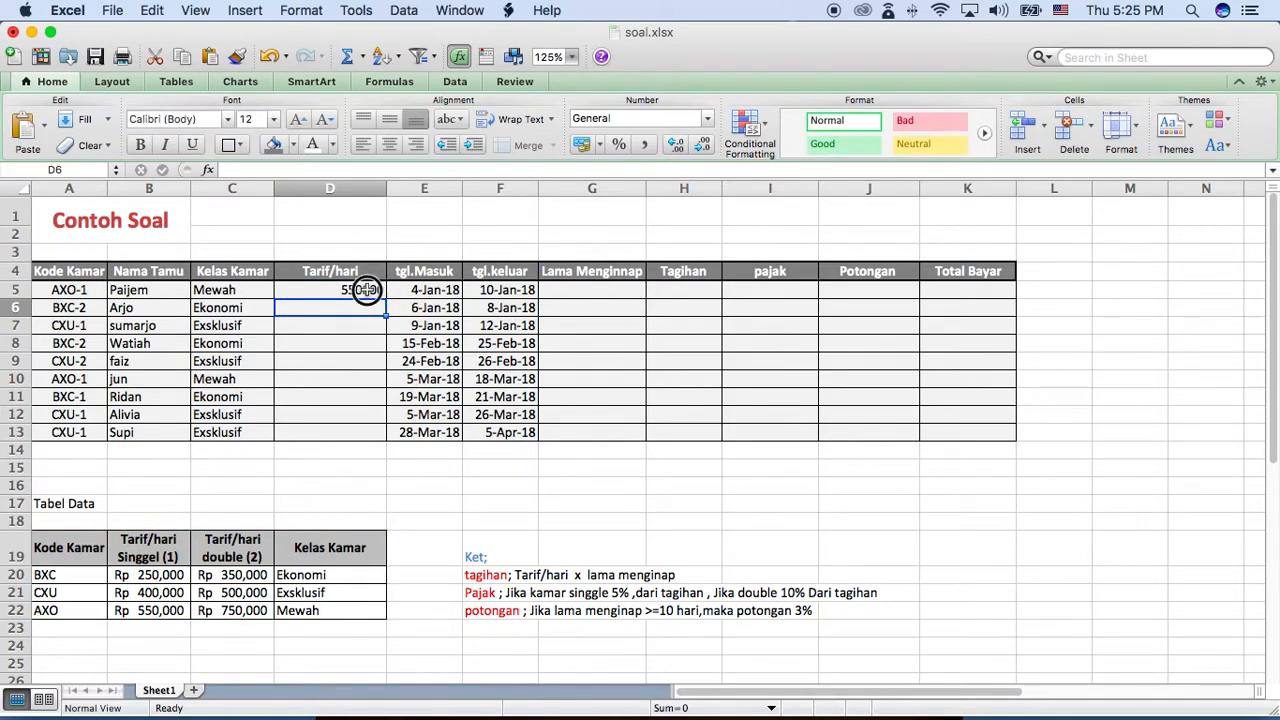
- Fill the D5 formula down to D13 and format the Tarif/hari values as Accounting
click(378, 292)
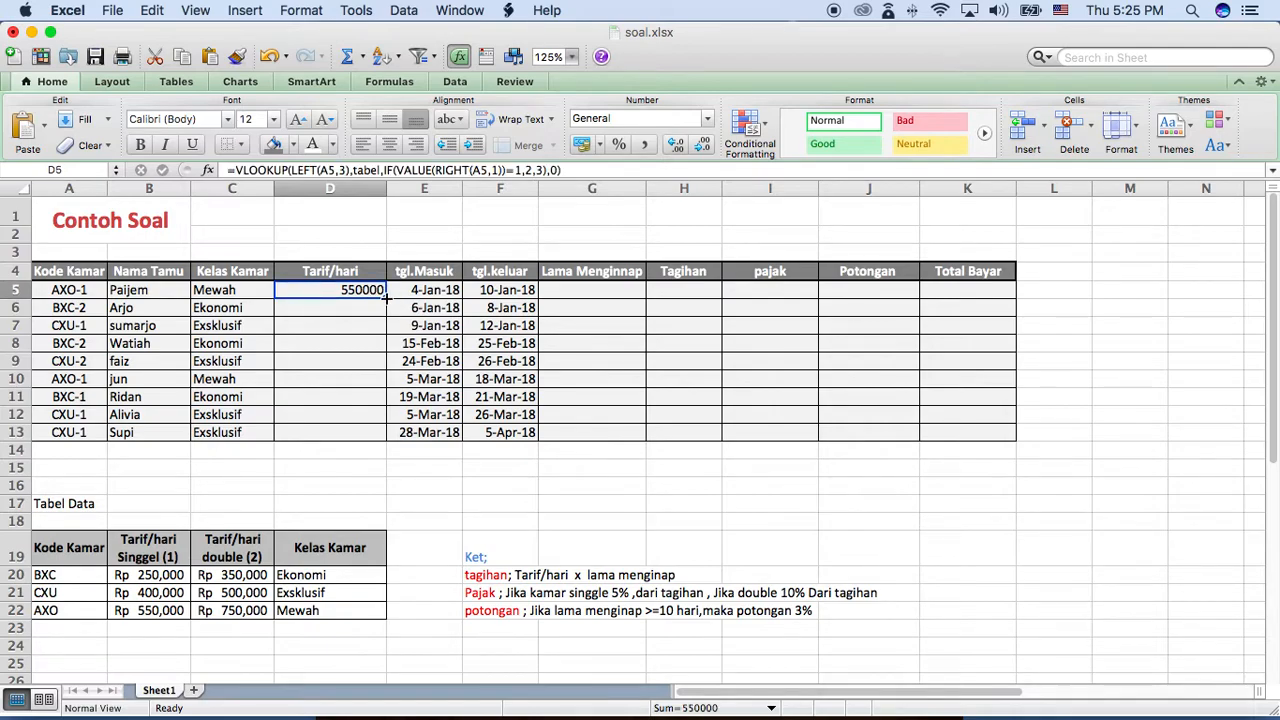
drag(385, 297, 388, 438)
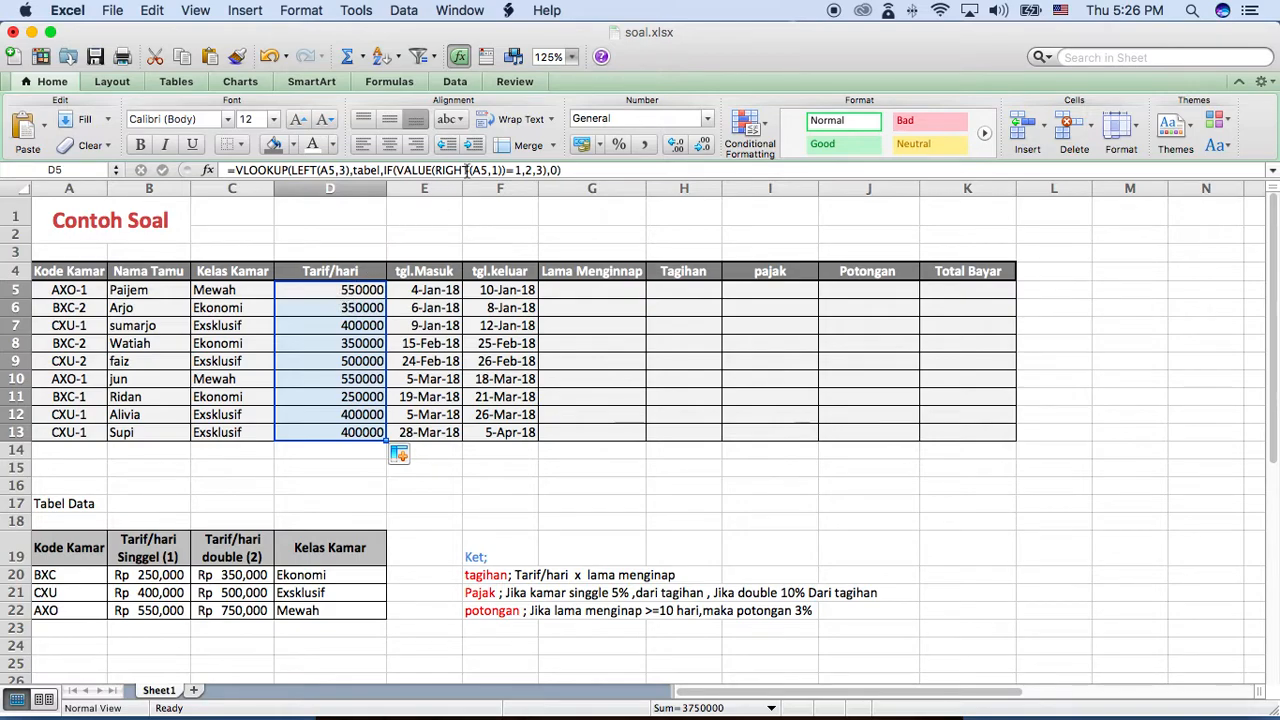
click(708, 119)
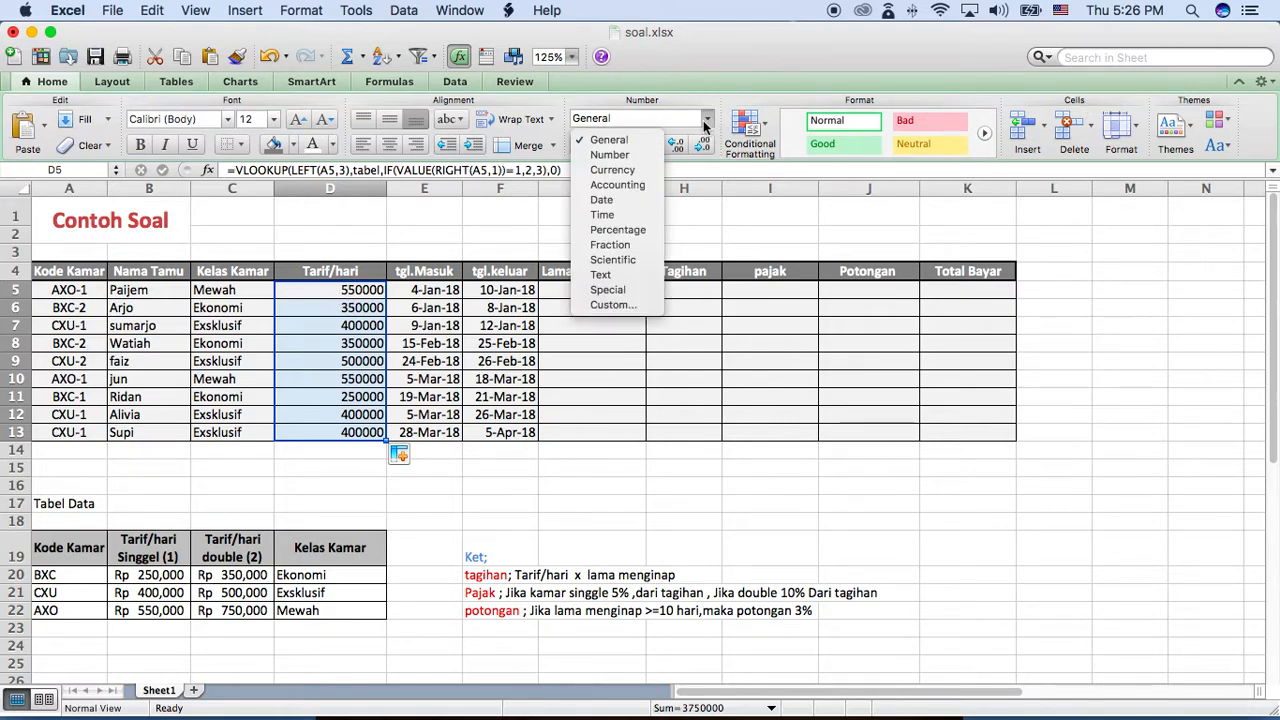
click(622, 186)
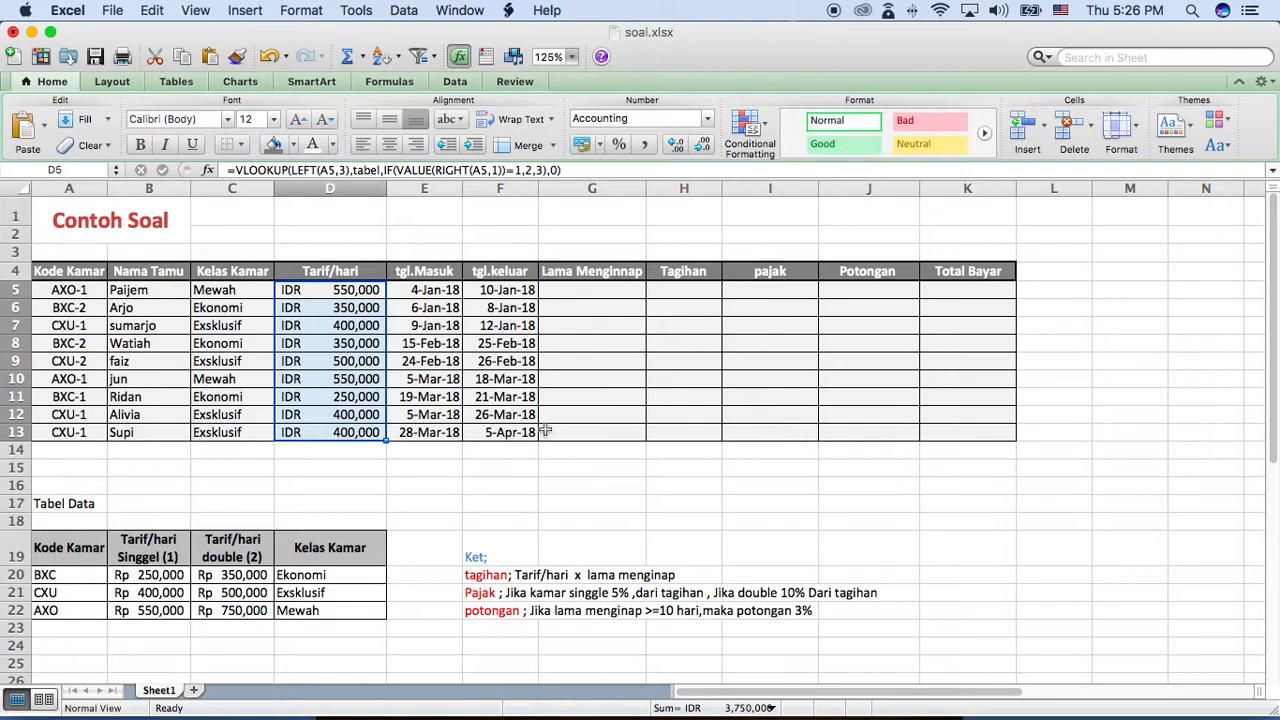
- In G5 under Lama Menginnap, enter the formula =F5-E5 to calculate the length of stay
click(598, 292)
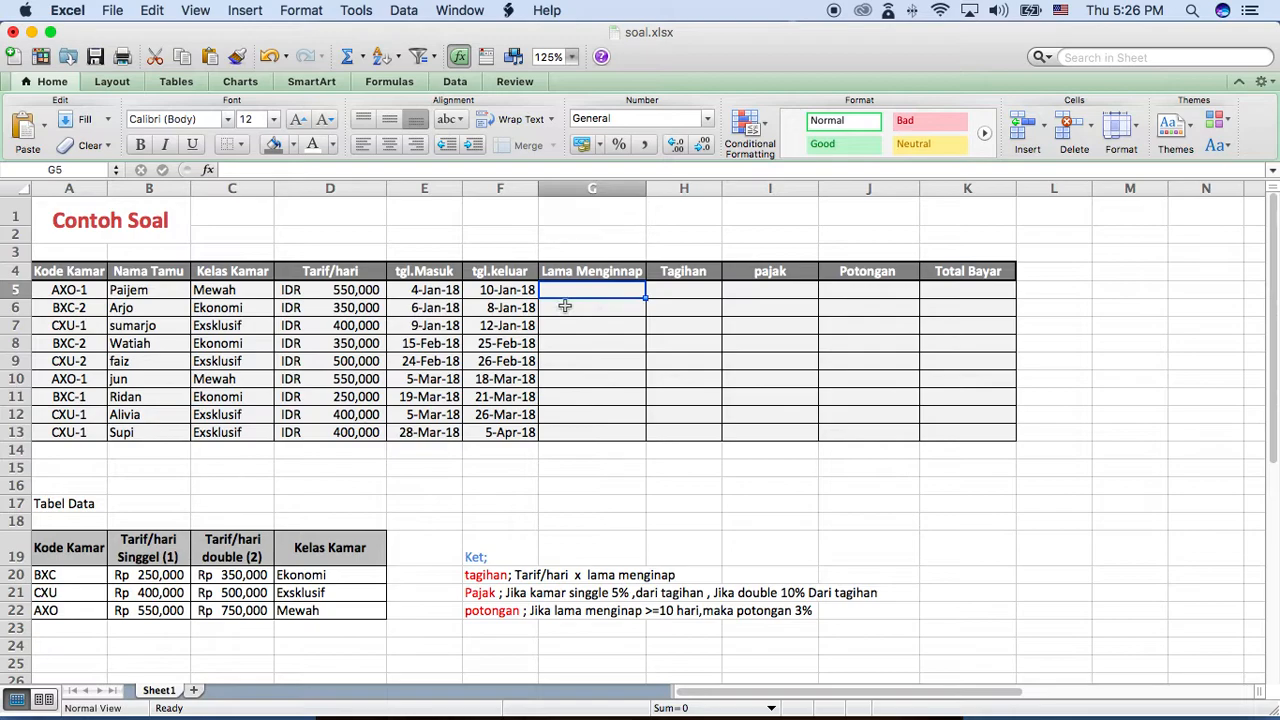
text(=)
click(518, 291)
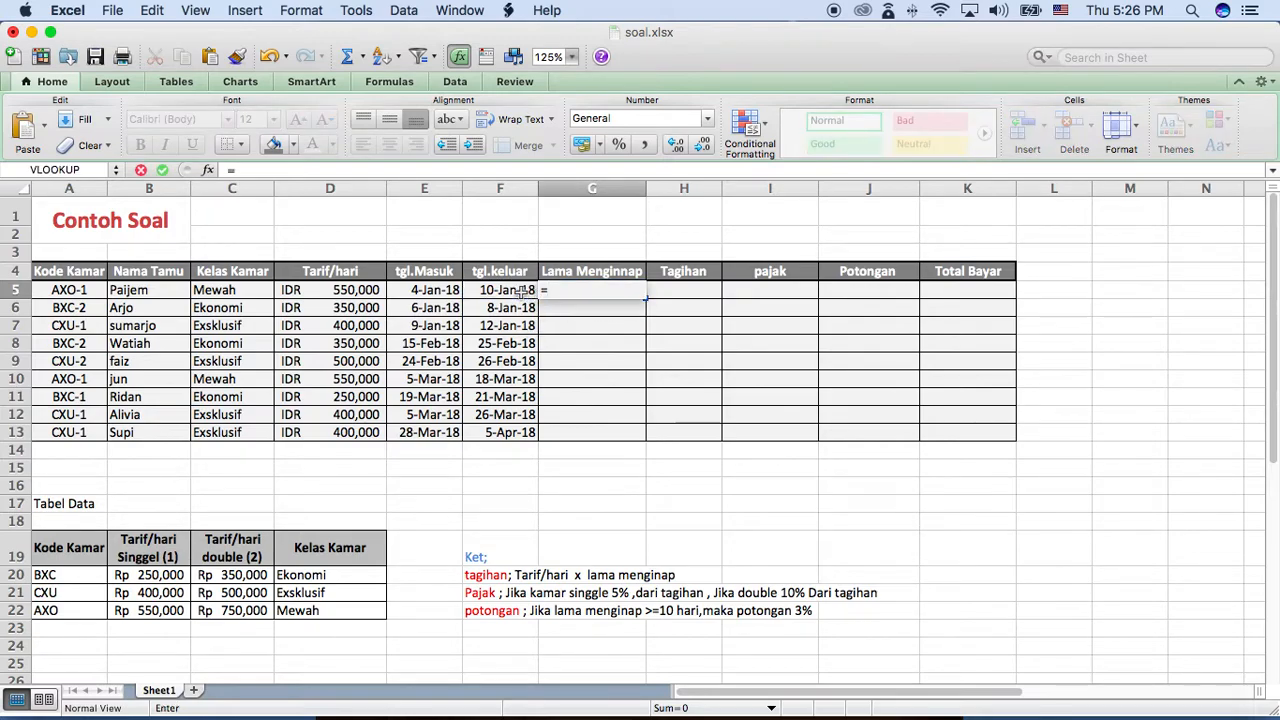
text(-)
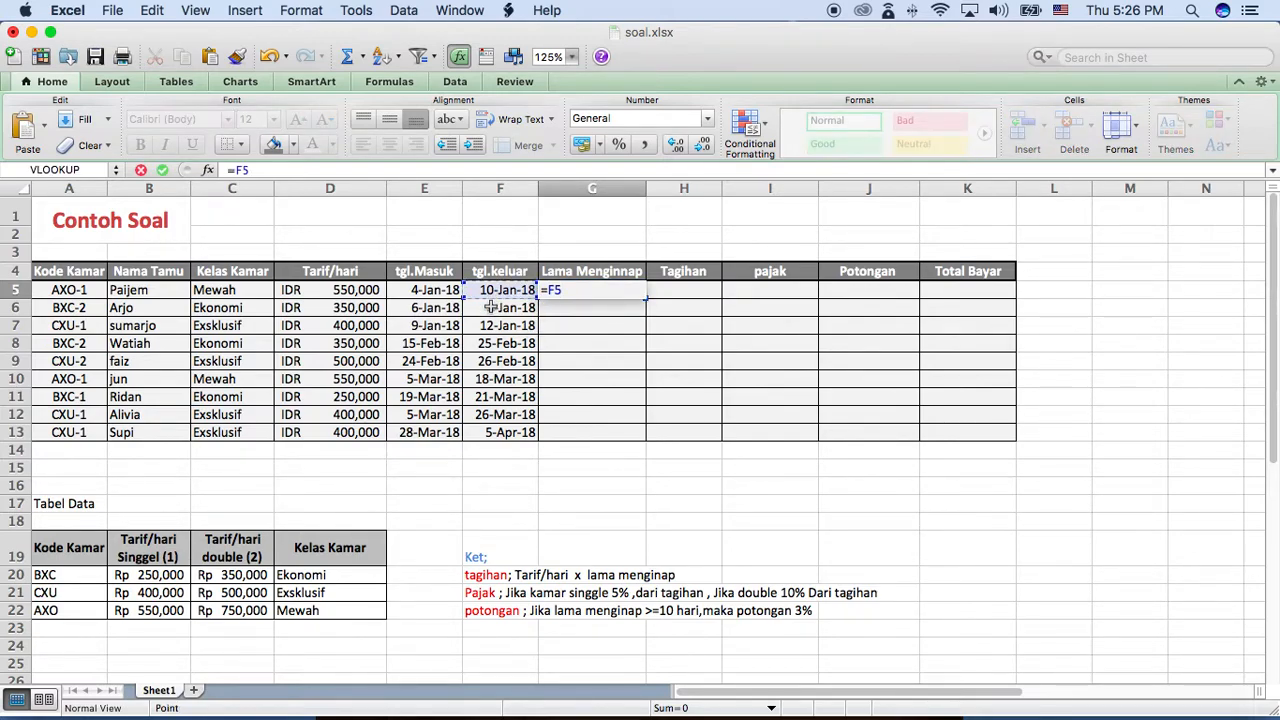
click(437, 290)
key(Return)
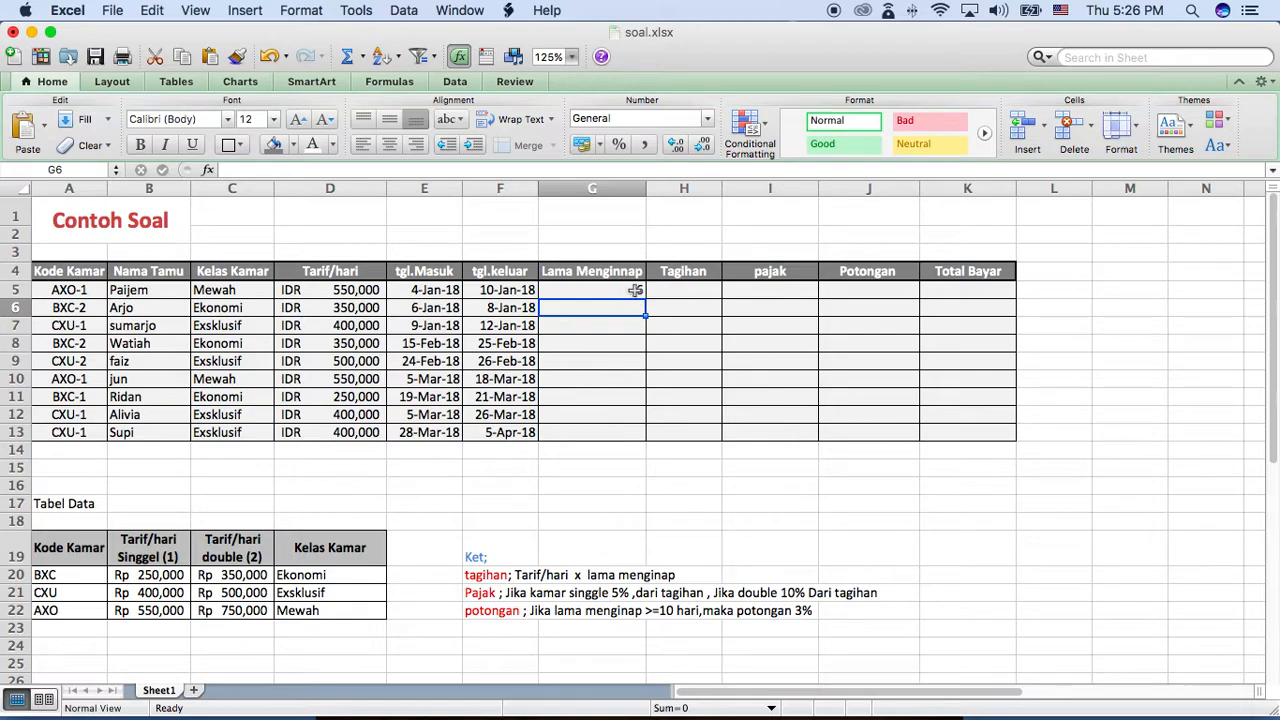
- Fill the G5 formula down to G13 and center the Lama Menginnap values
click(638, 292)
double_click(645, 297)
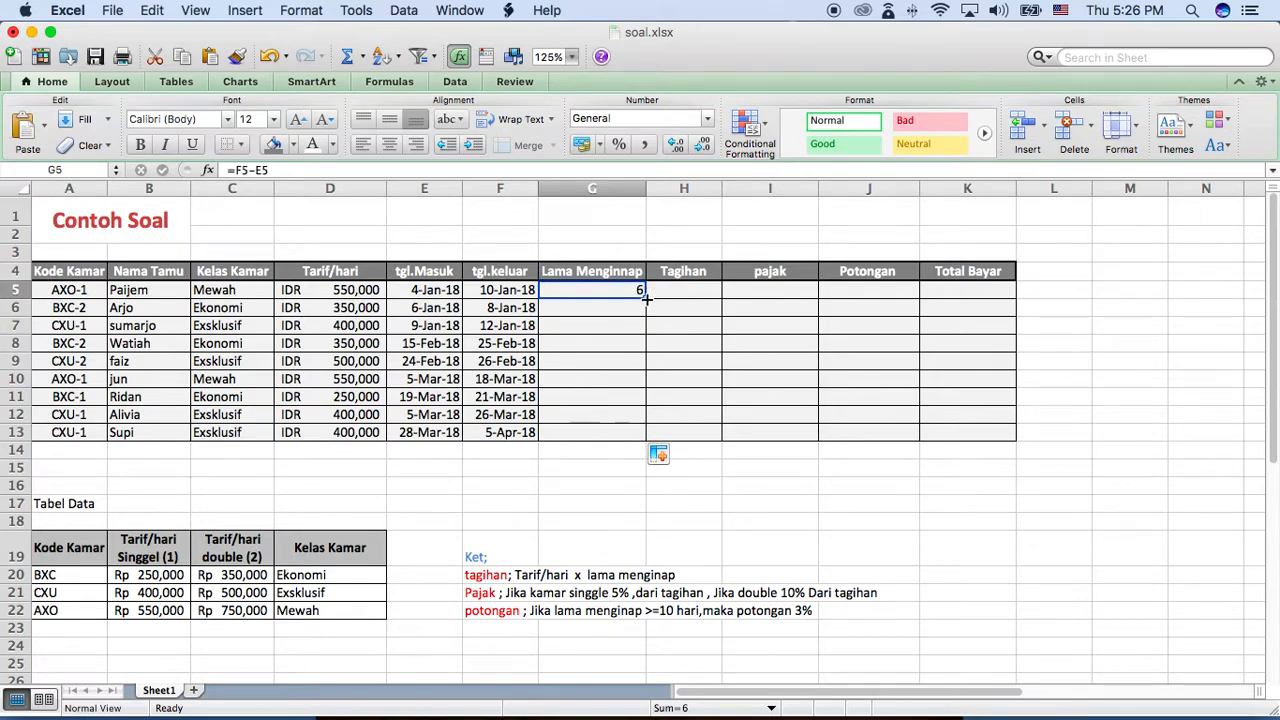
click(389, 146)
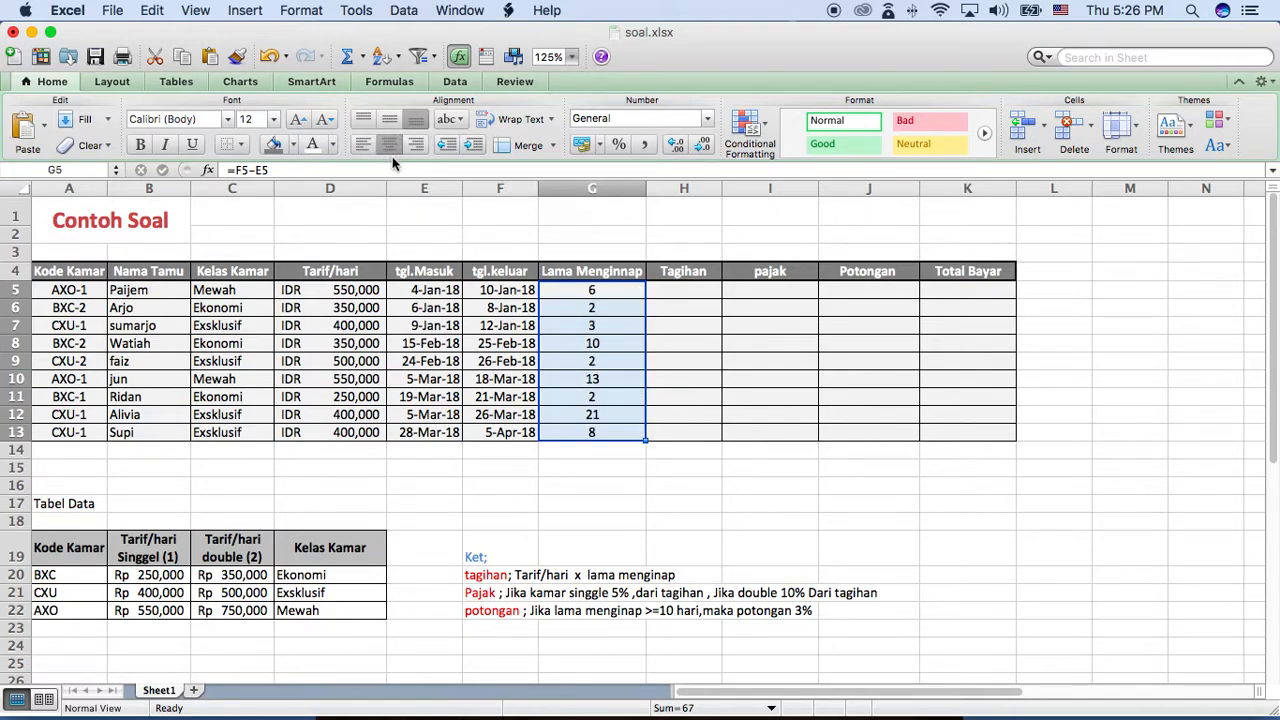
- In H5 under Tagihan, enter the formula =D5*G5 and fill it down to H13
click(690, 294)
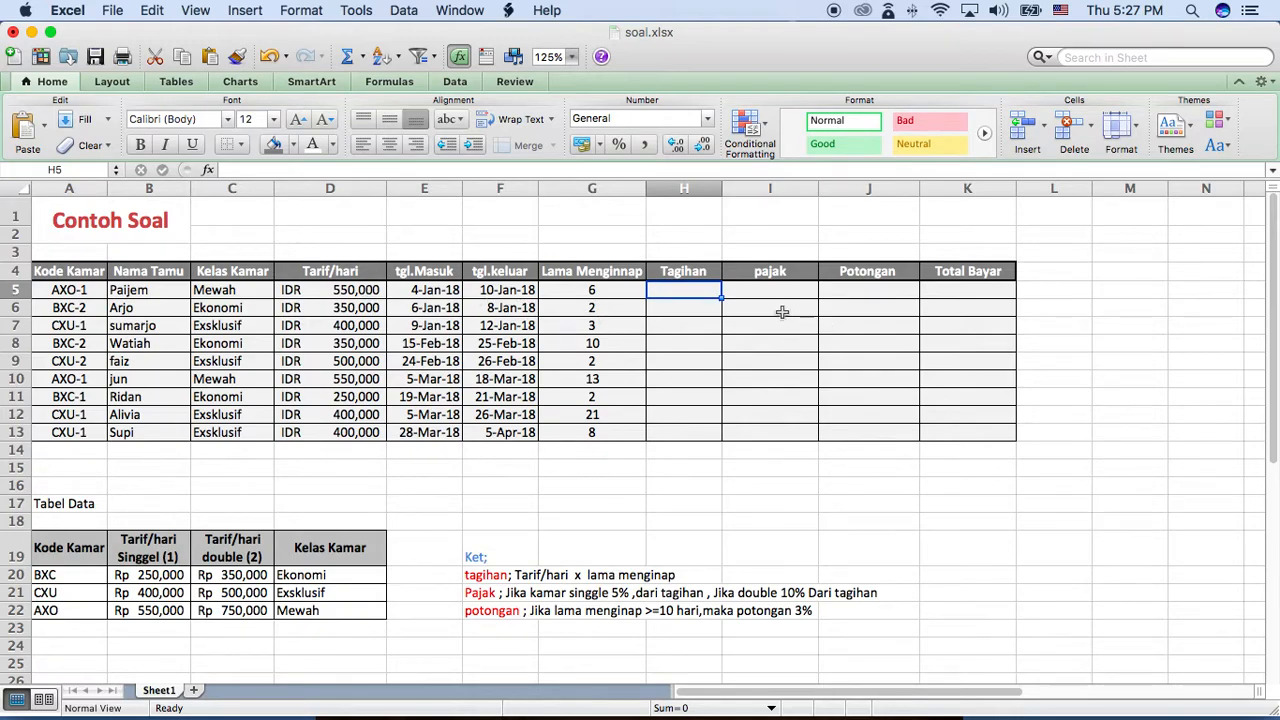
text(=)
click(345, 290)
text(8)
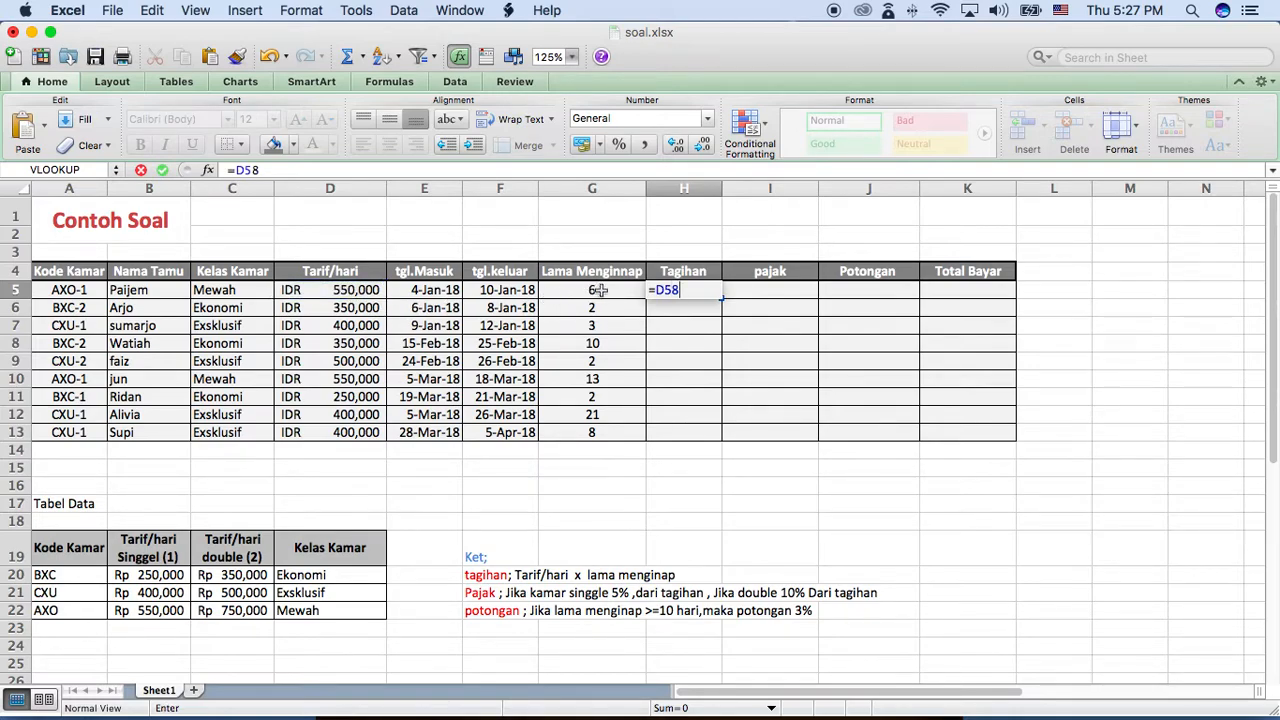
key(BackSpace)
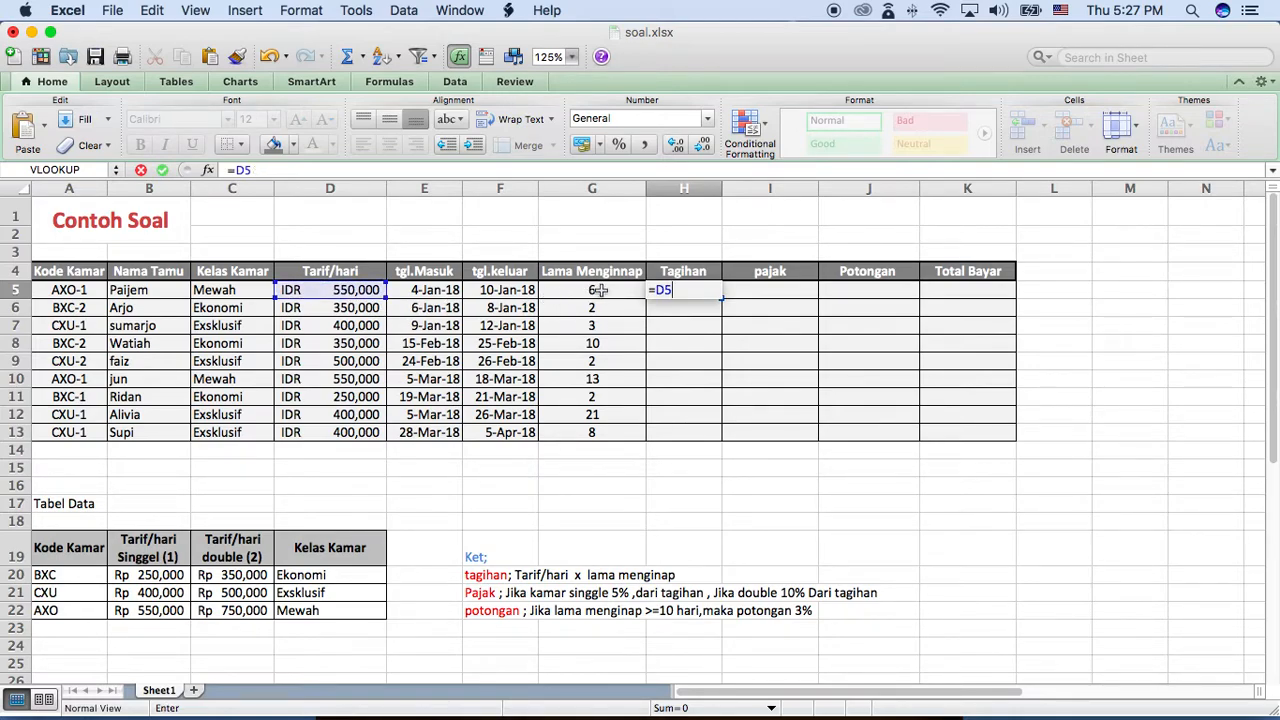
click(611, 295)
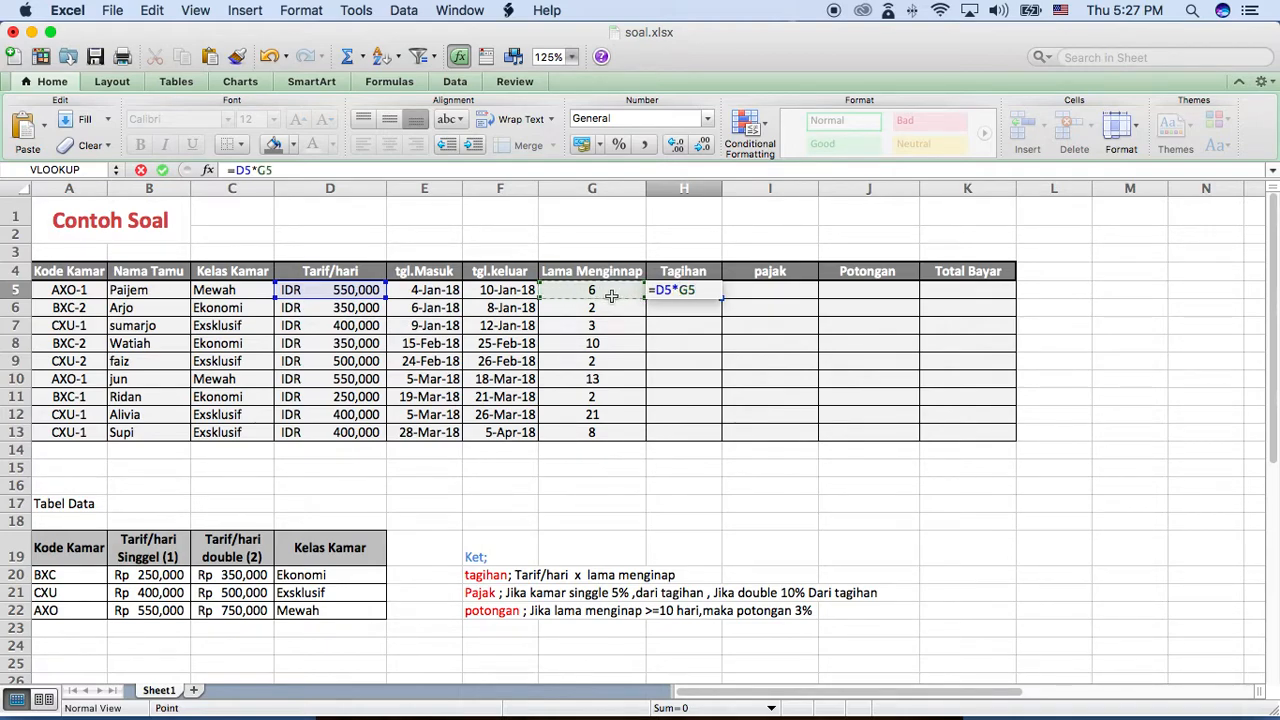
key(Return)
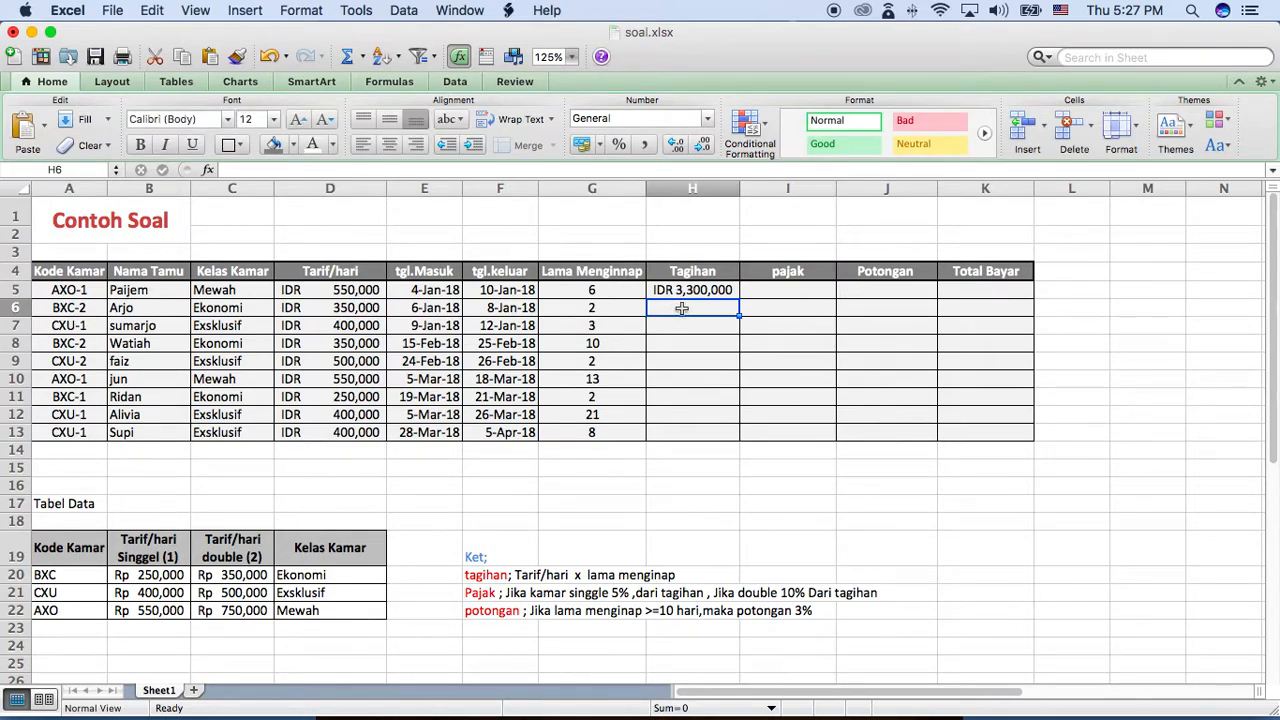
click(736, 293)
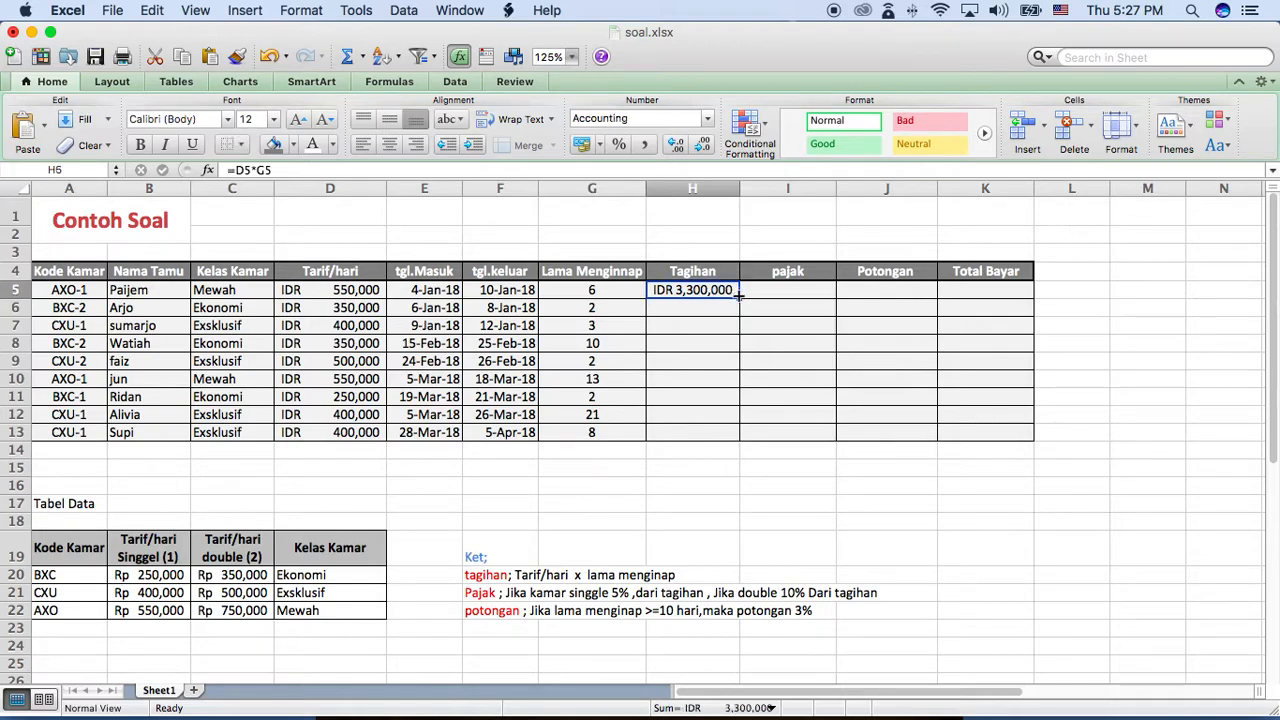
double_click(739, 295)
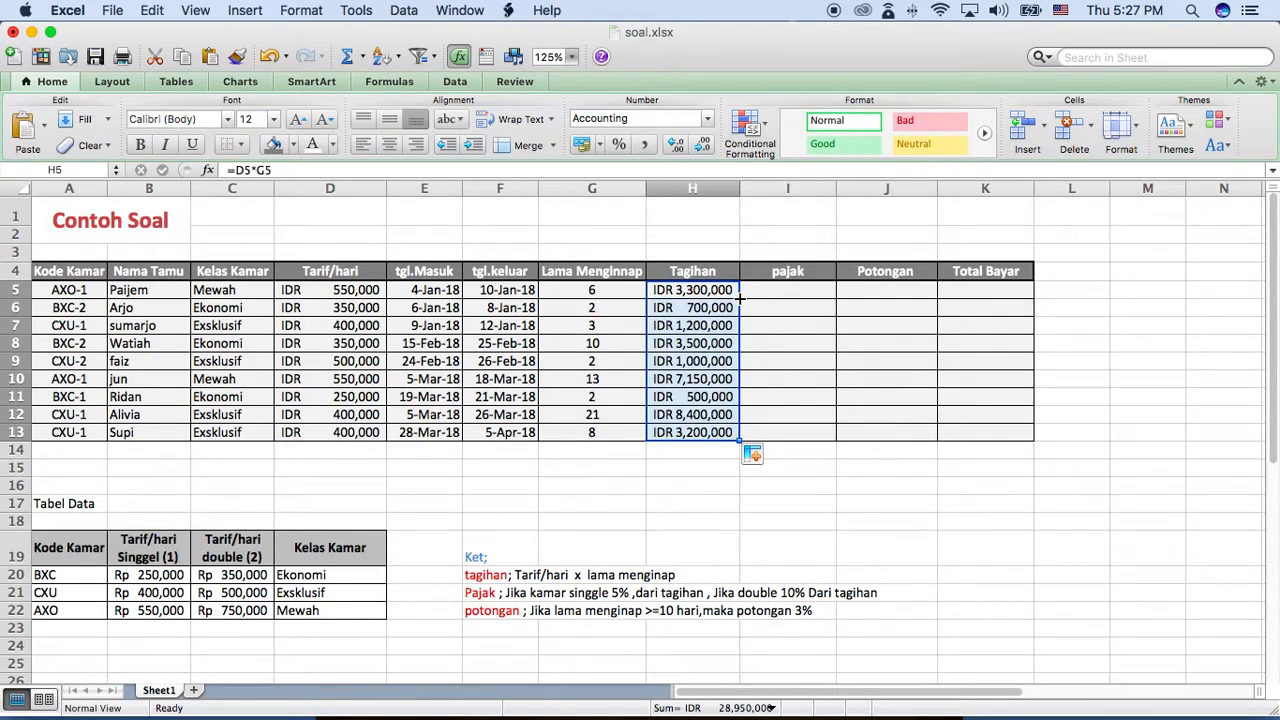
- In I5 under pajak, begin an IF formula with the condition VALUE(RIGHT(A5,1))=1 to test the room code's last digit
click(803, 289)
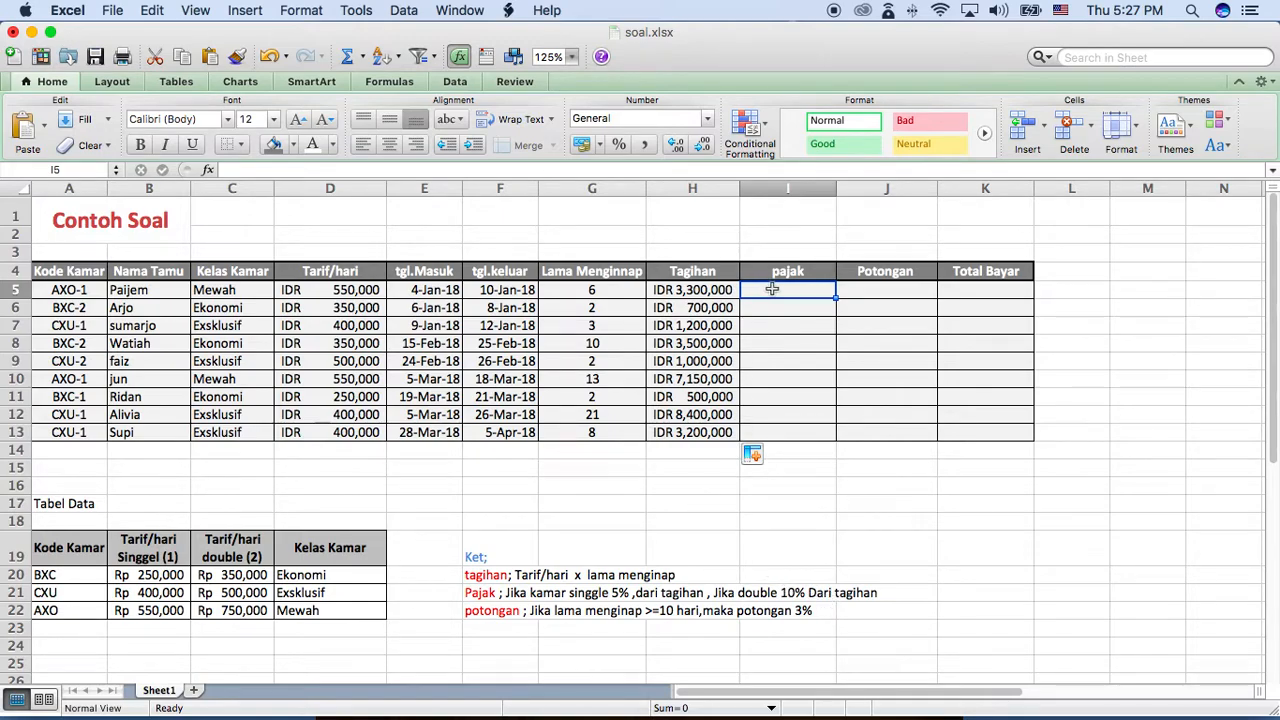
text(id)
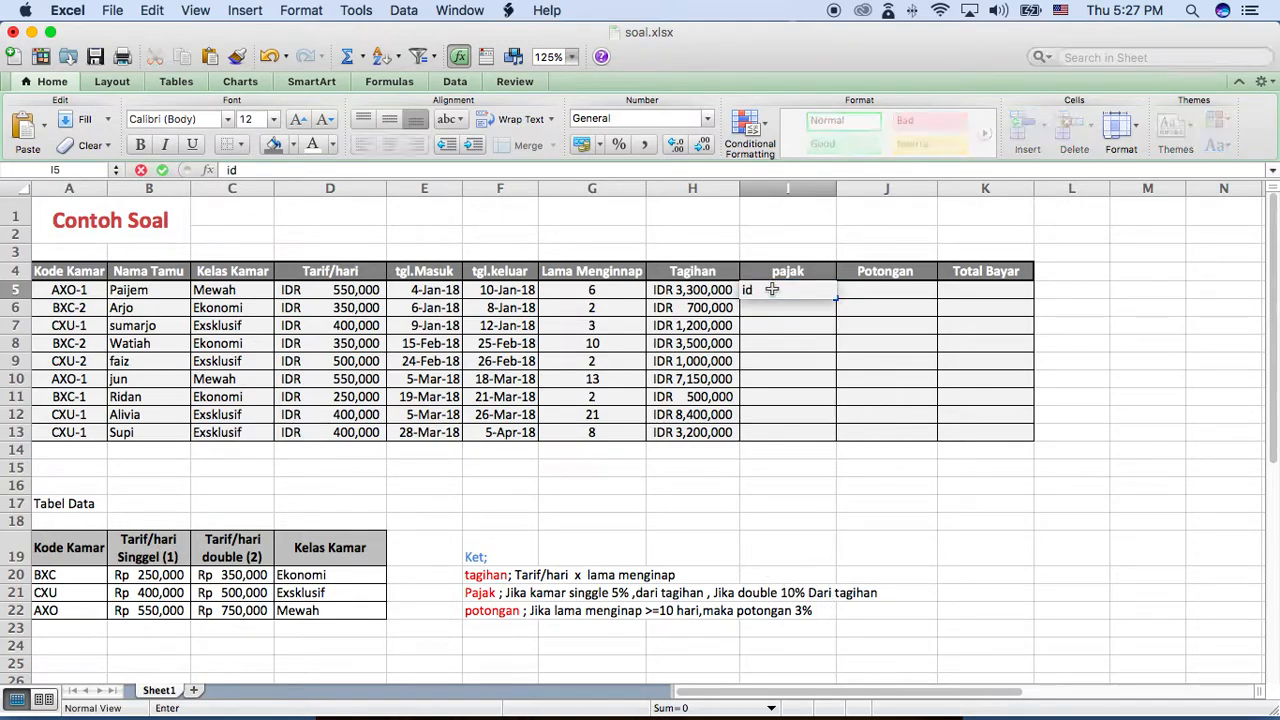
key(BackSpace)
key(BackSpace)
text(=if)
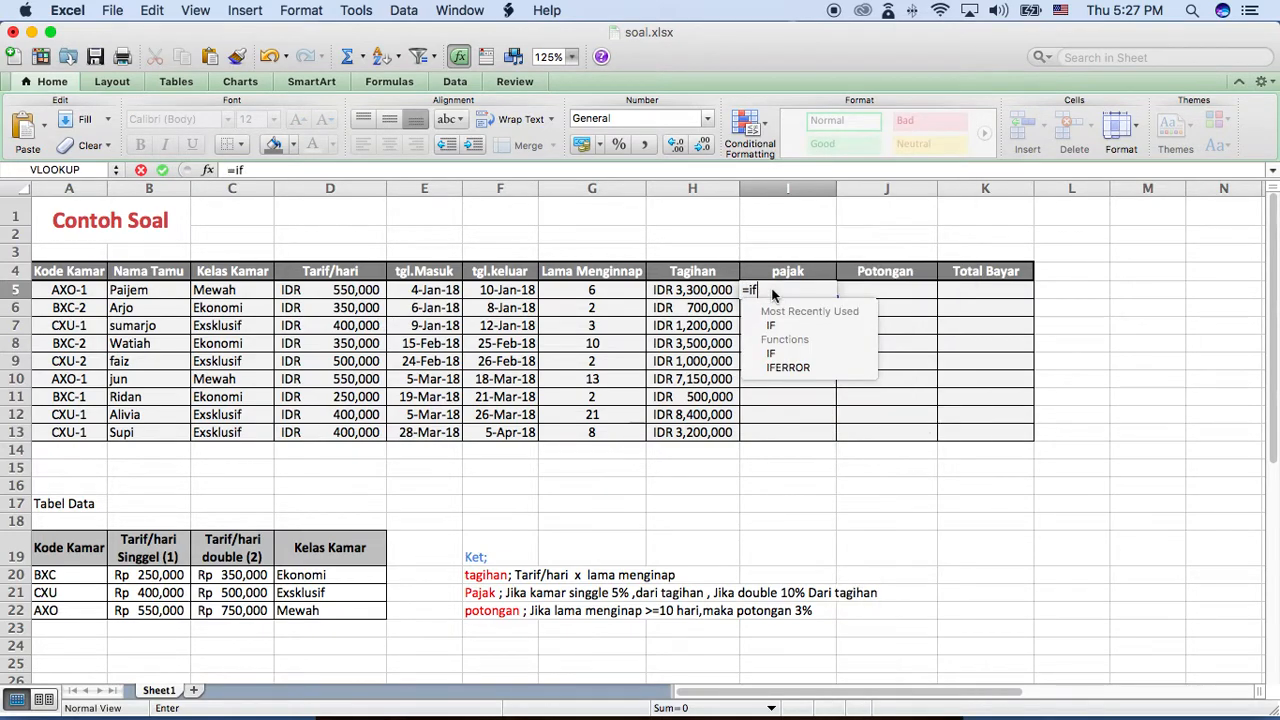
text(()
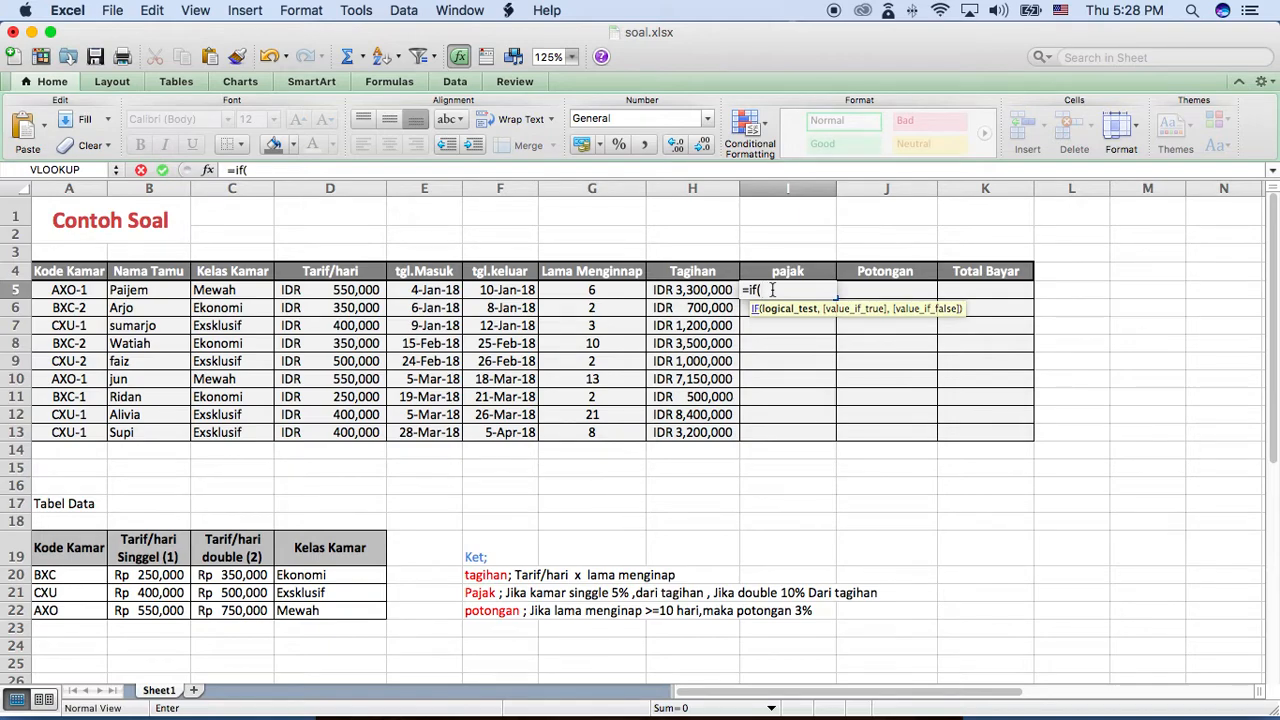
text(value()
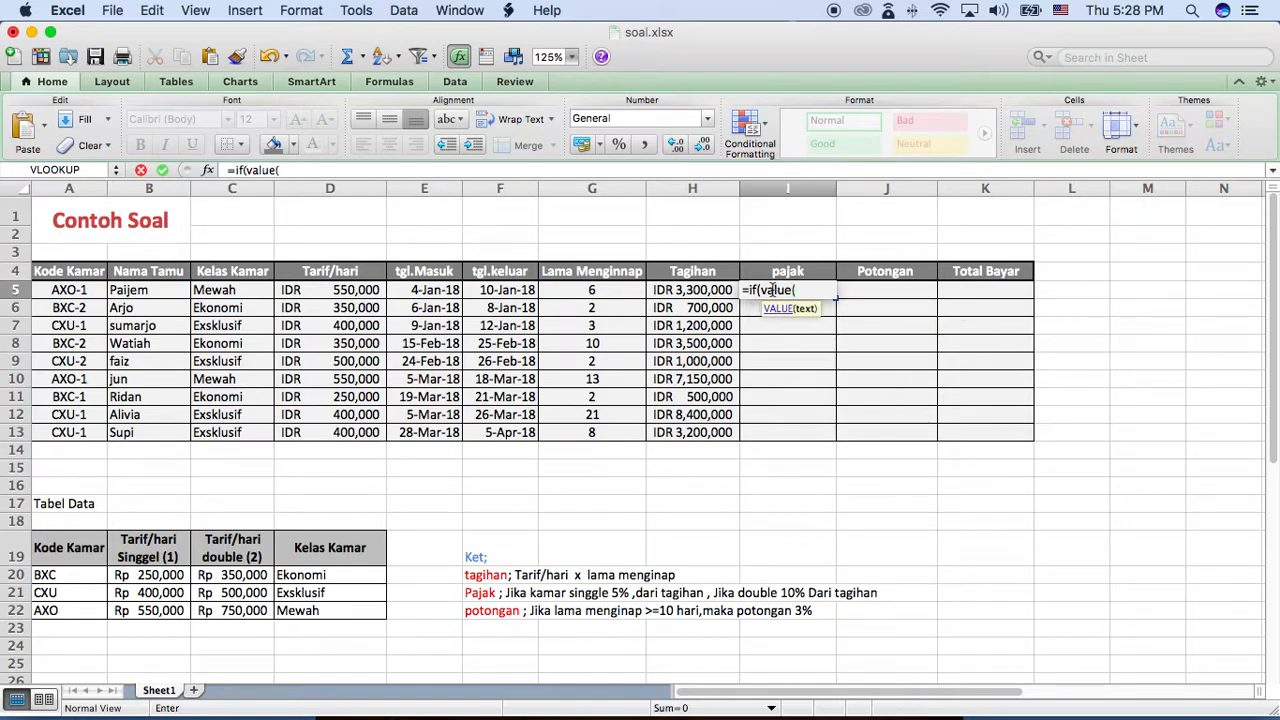
text(right)
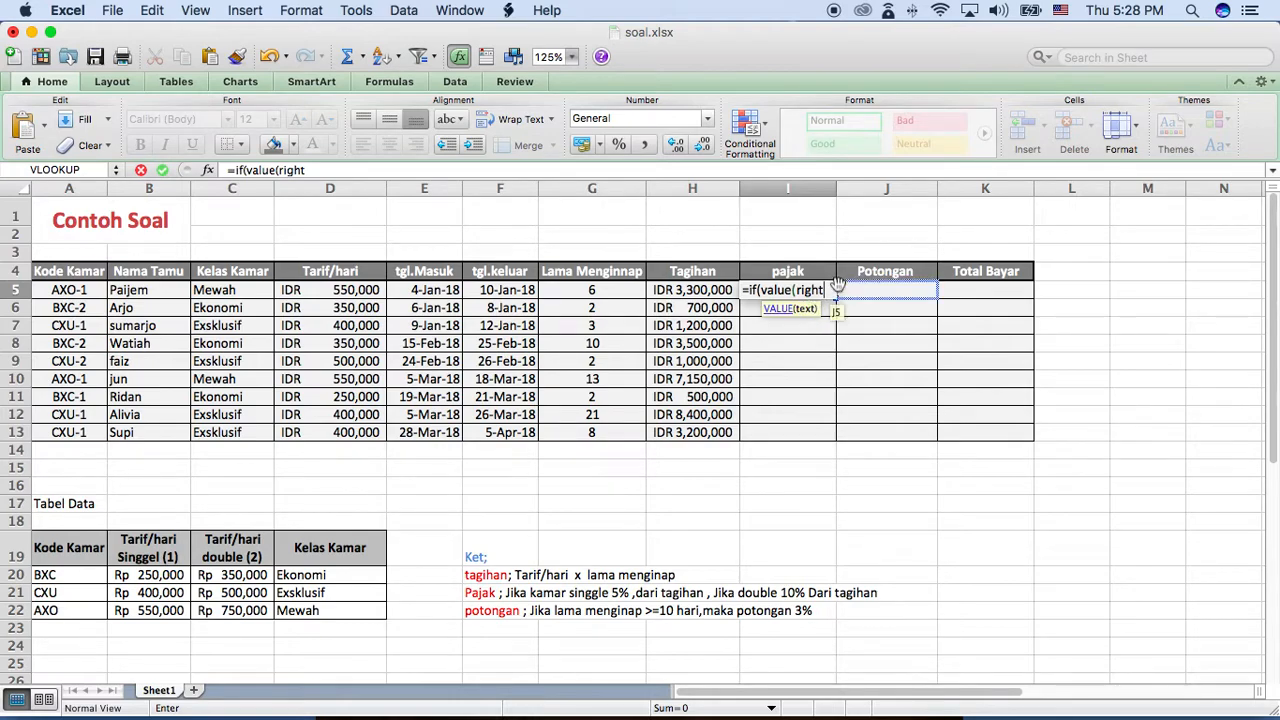
text(()
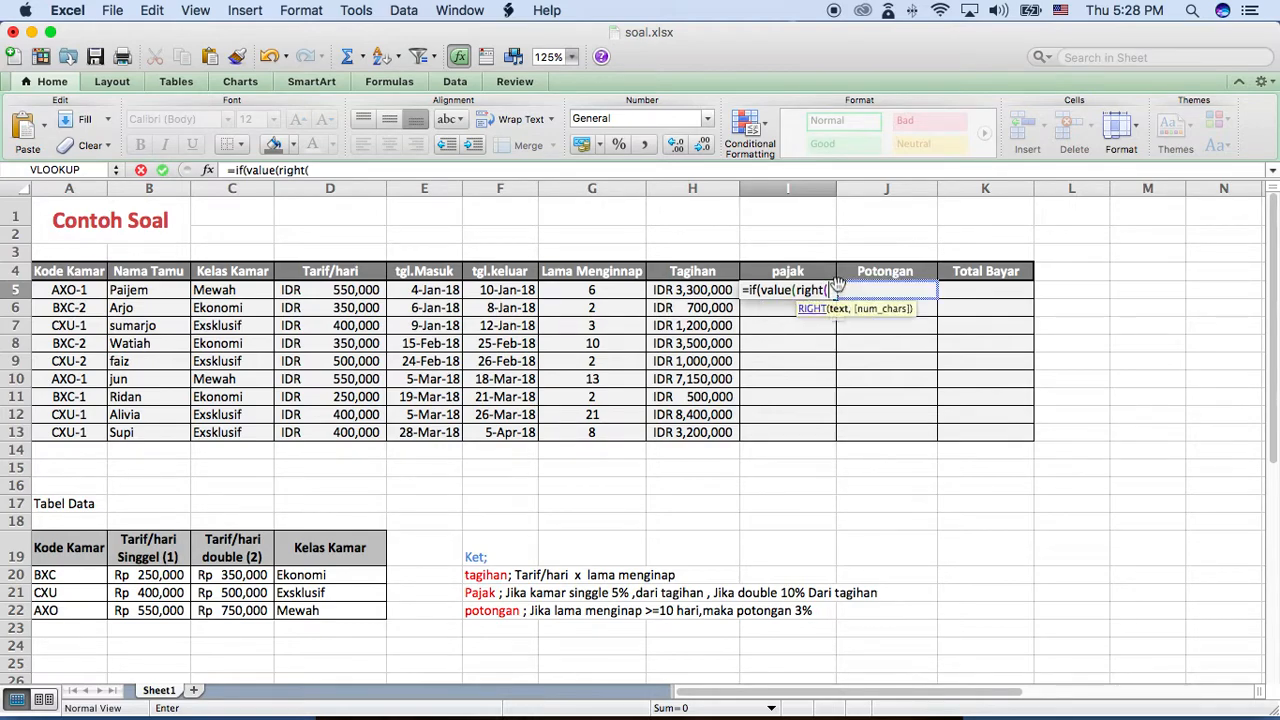
click(92, 290)
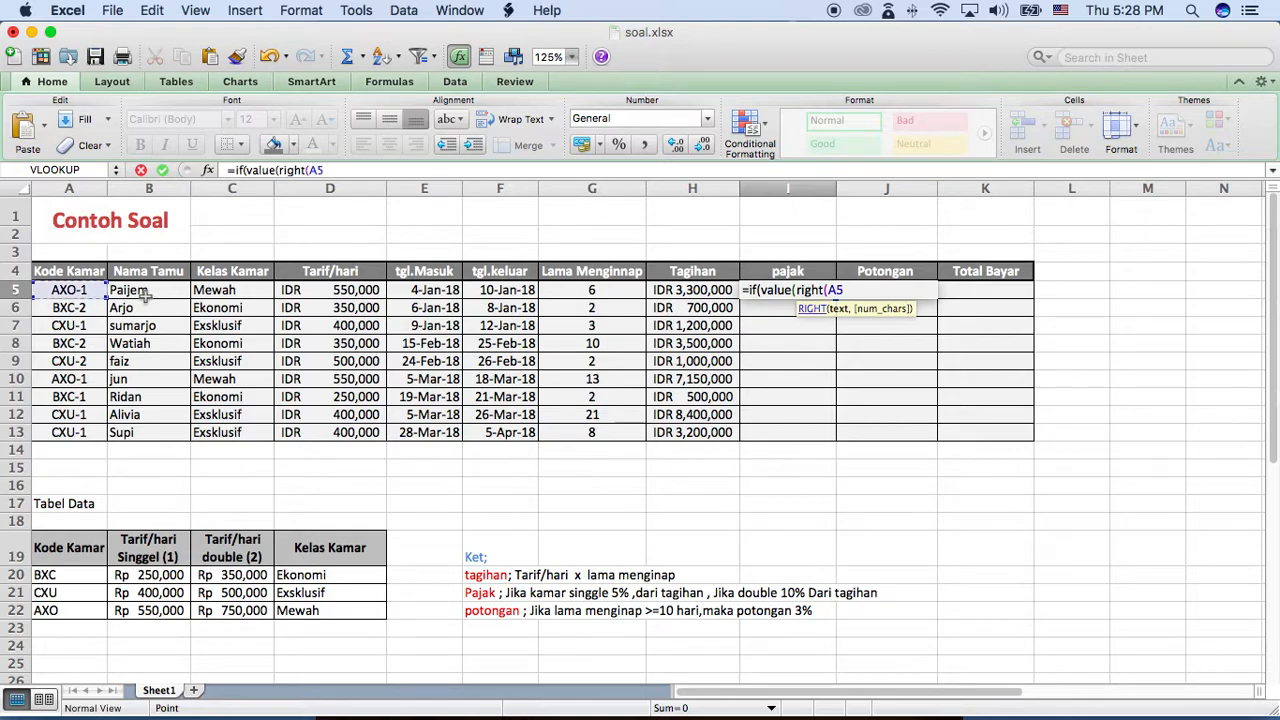
text(,1)
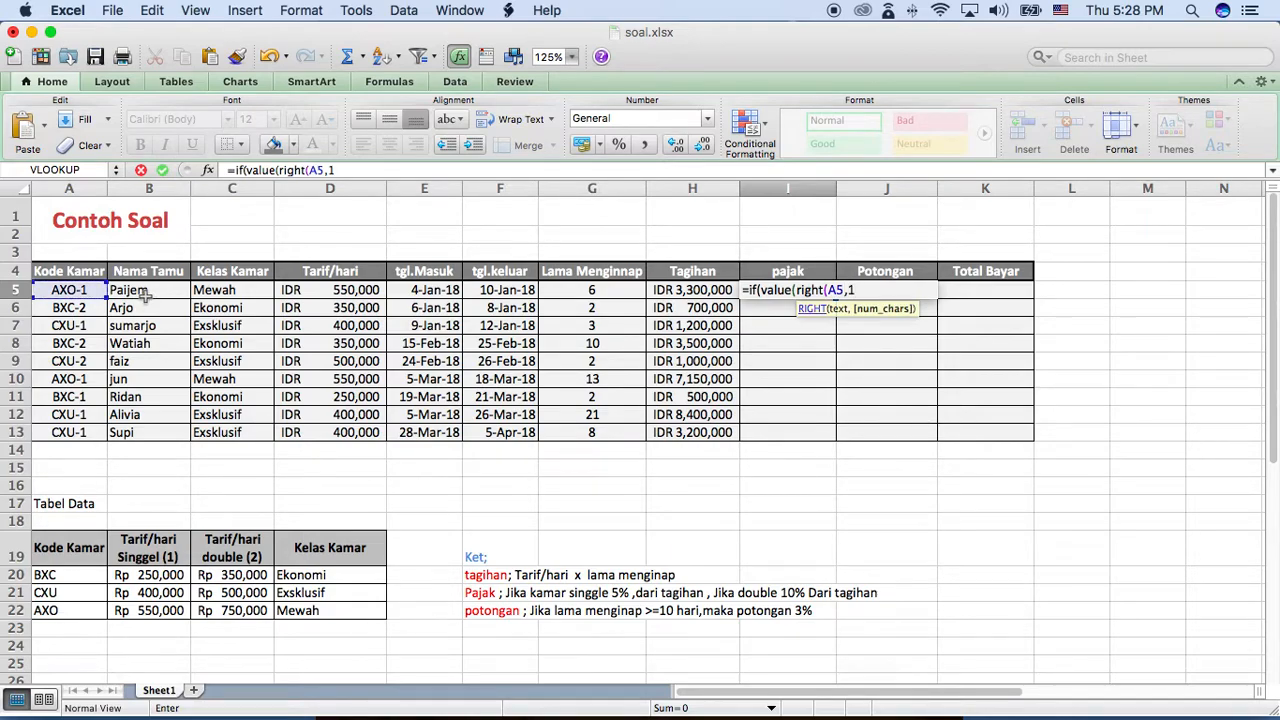
text())
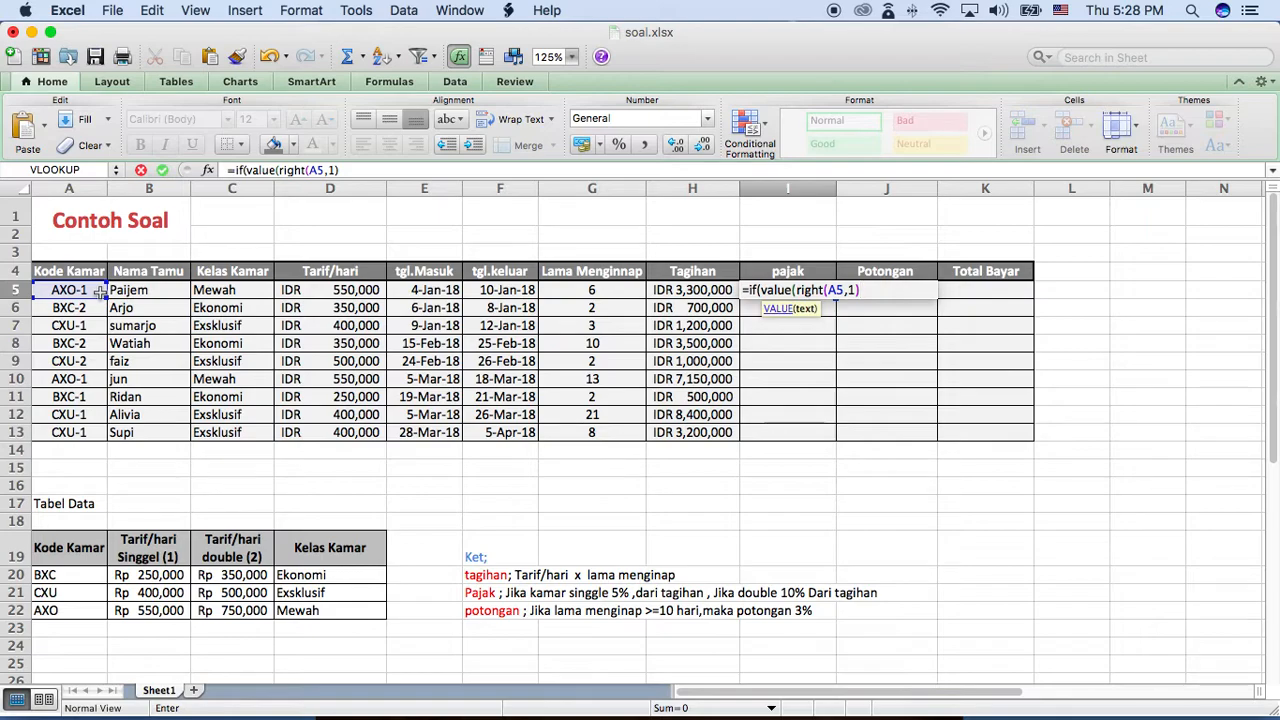
text()=)
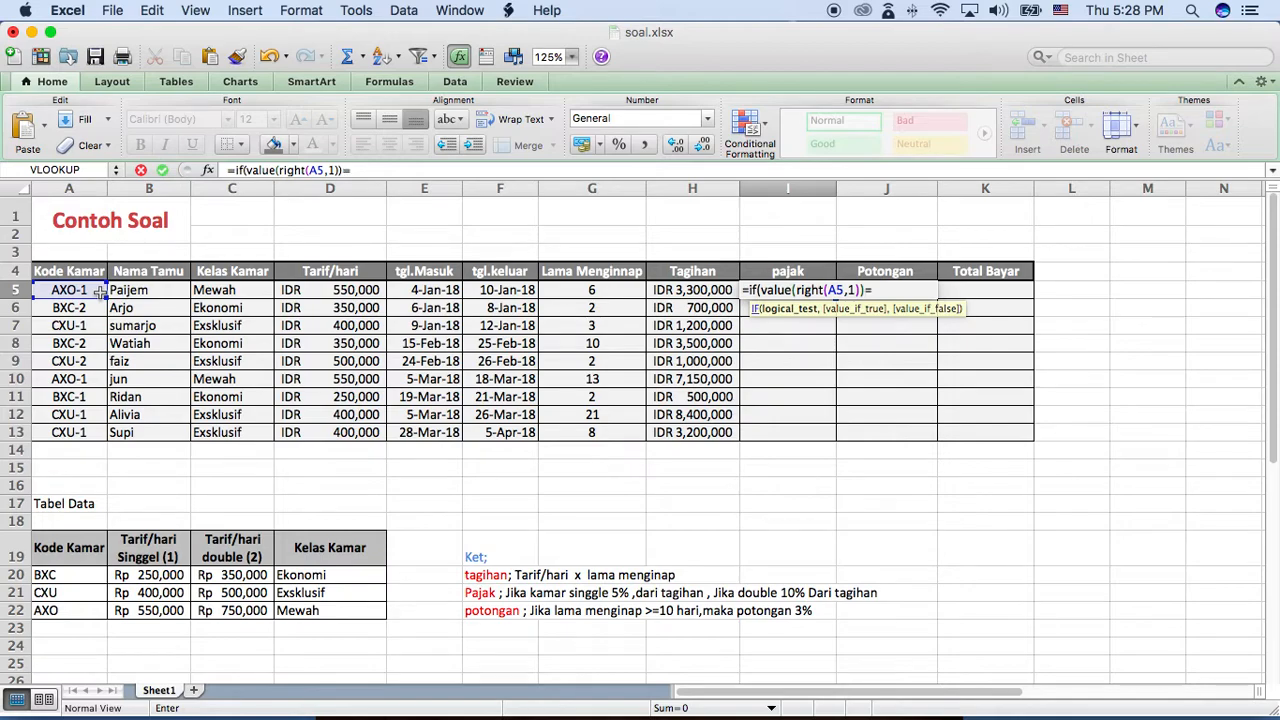
text(1,)
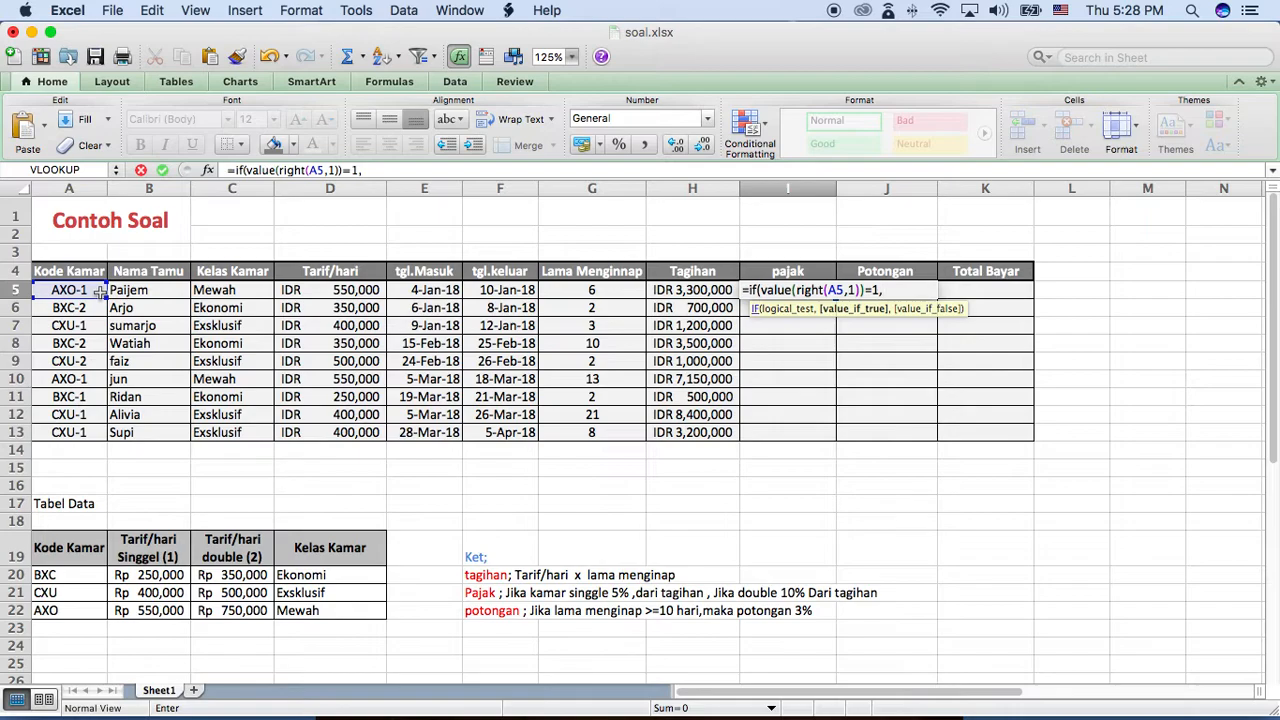
- Complete the I5 formula with "5%" as the true result and "10%" as the false result, and fill it down to I13
text("5%",)
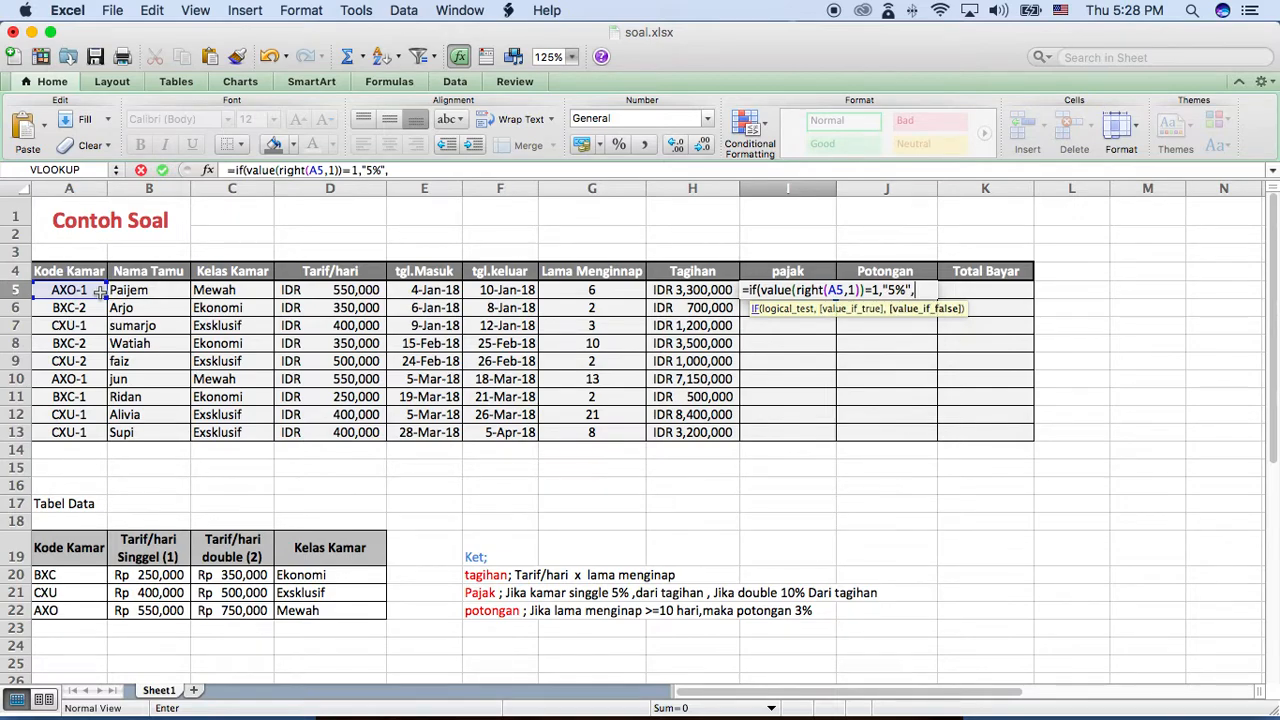
text(10%)
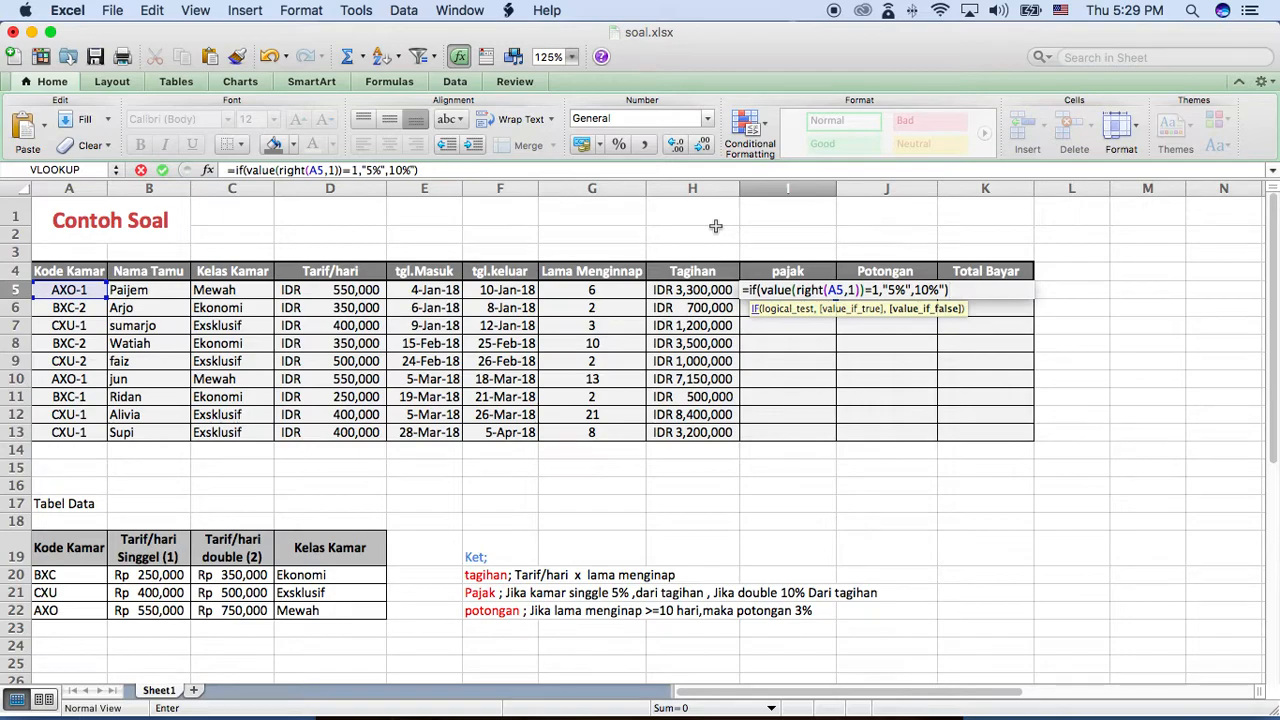
key(Return)
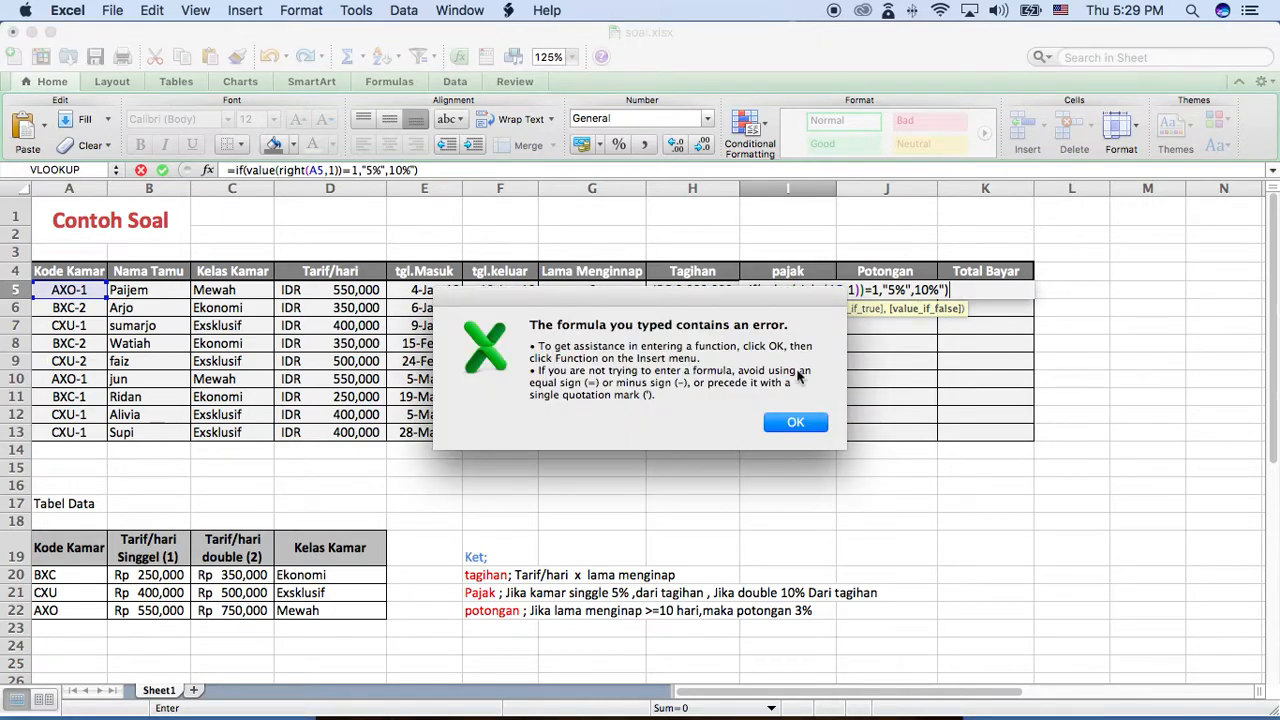
click(795, 423)
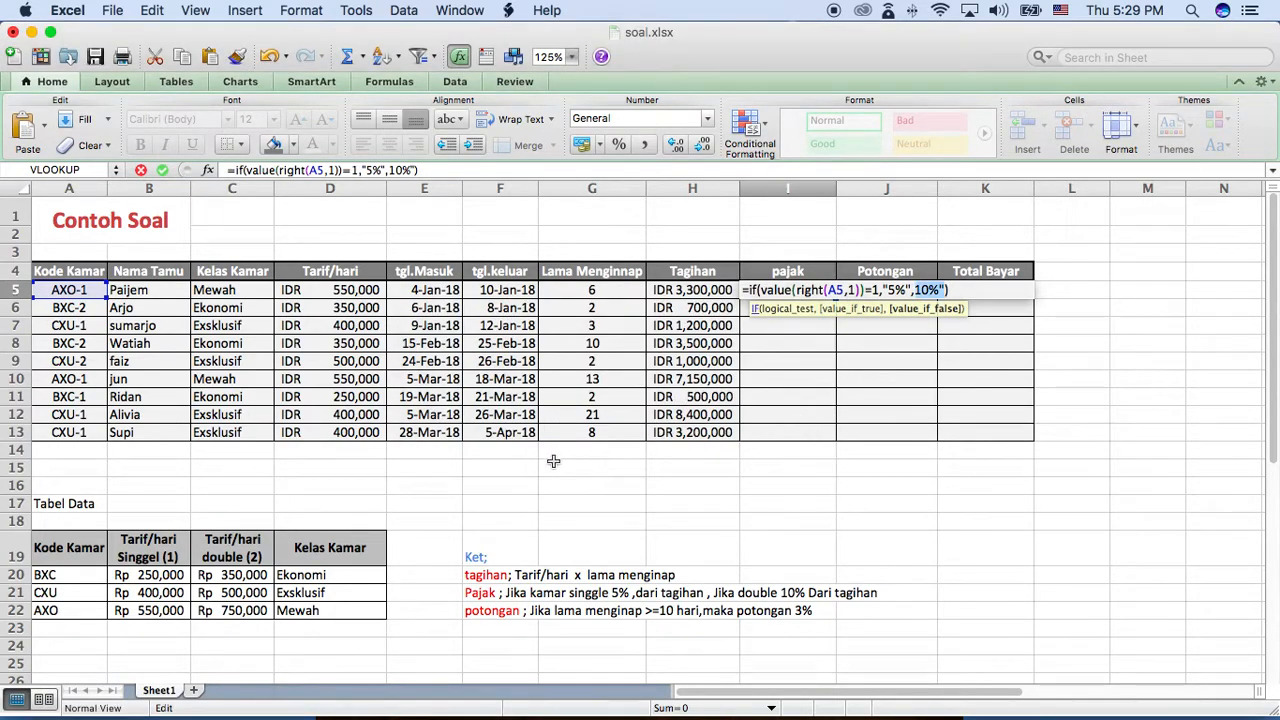
click(916, 290)
text(")
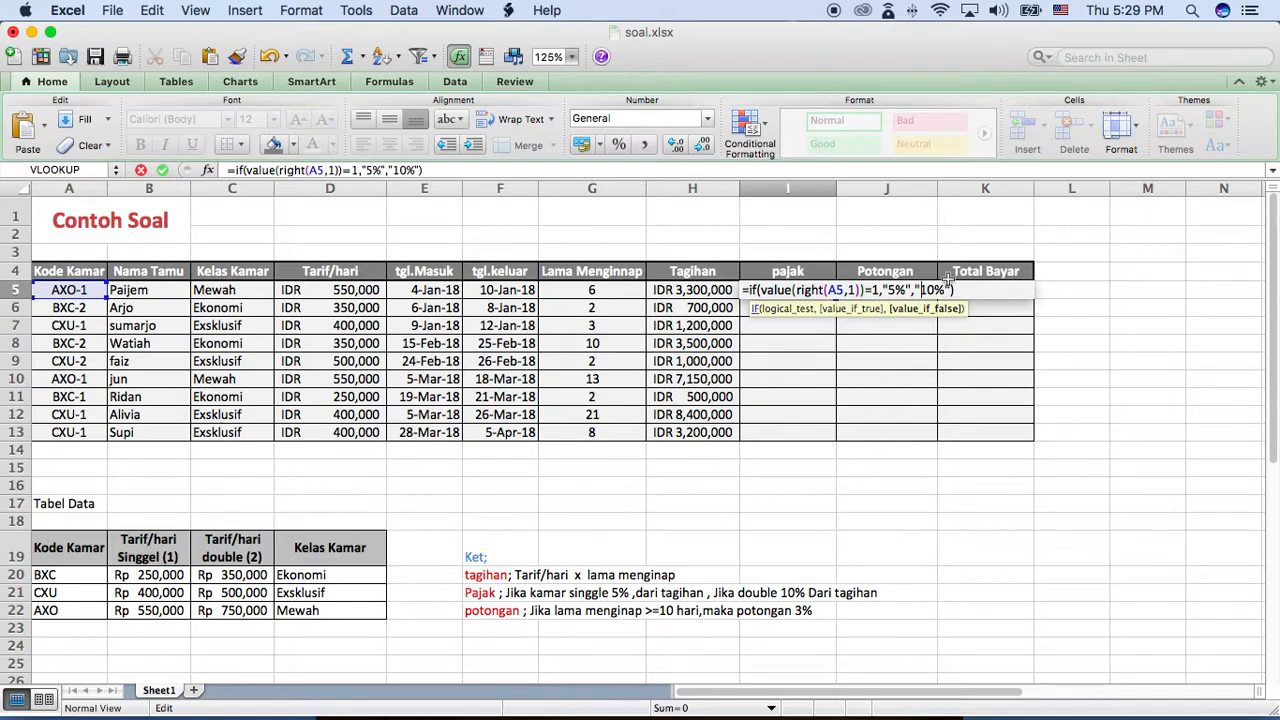
key(Return)
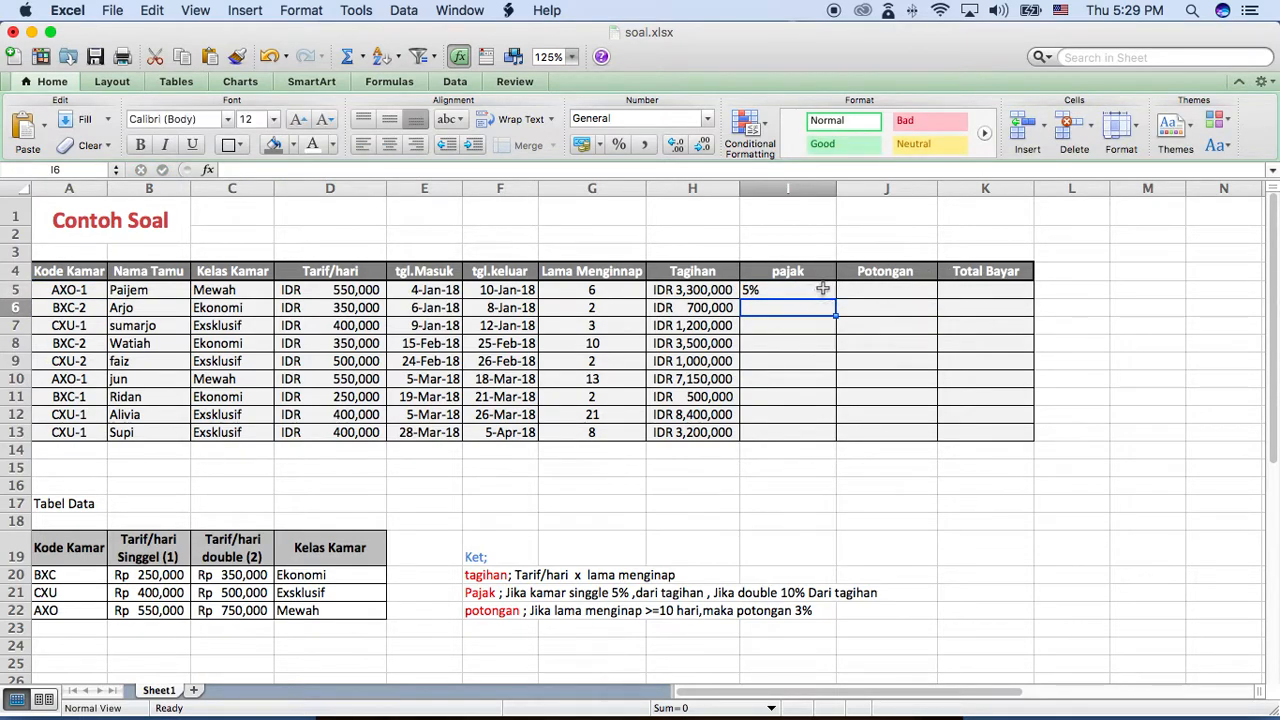
click(822, 289)
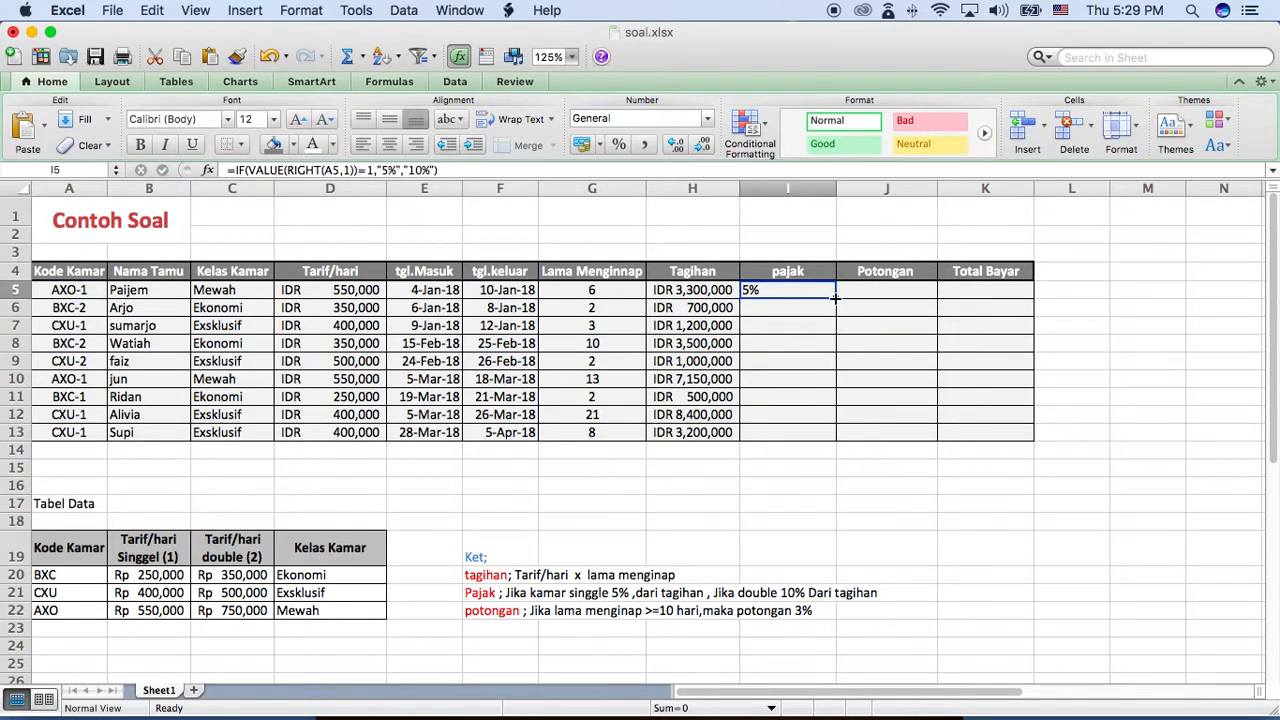
double_click(835, 297)
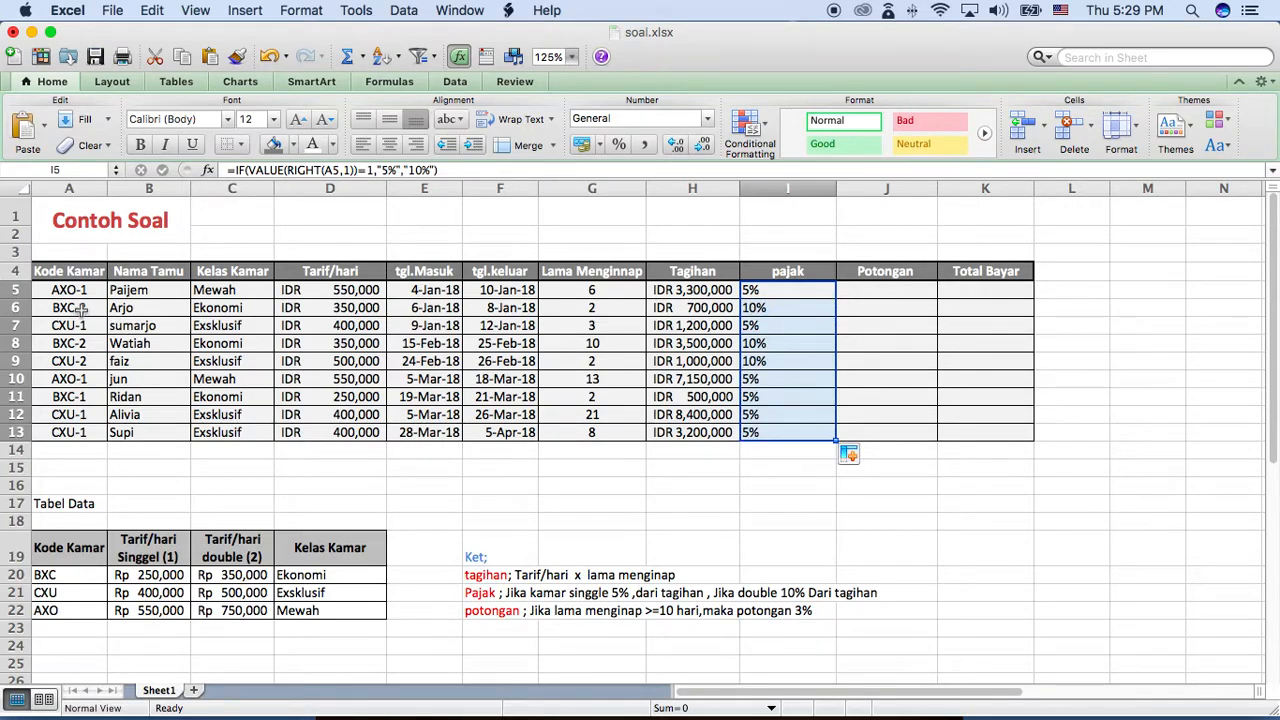
- Multiply the I5 pajak formula by the bill in H5 and fill the revised formula down to I13
click(782, 290)
double_click(782, 290)
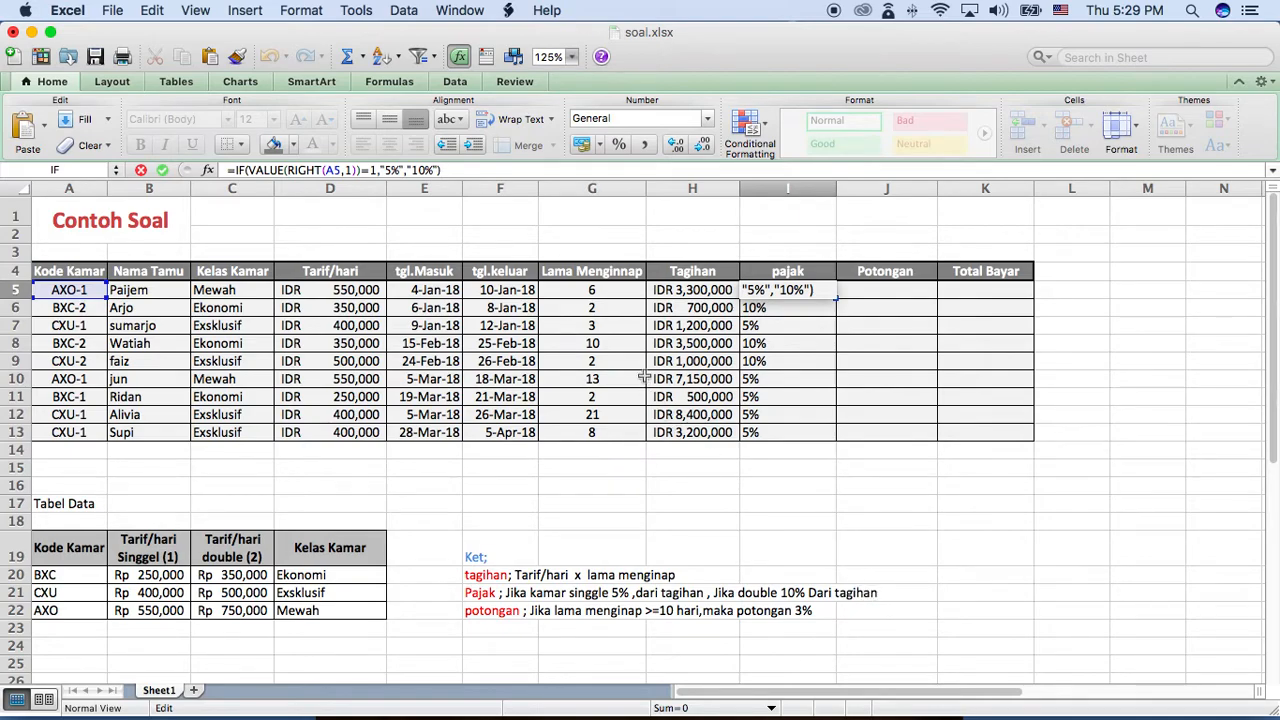
text(*)
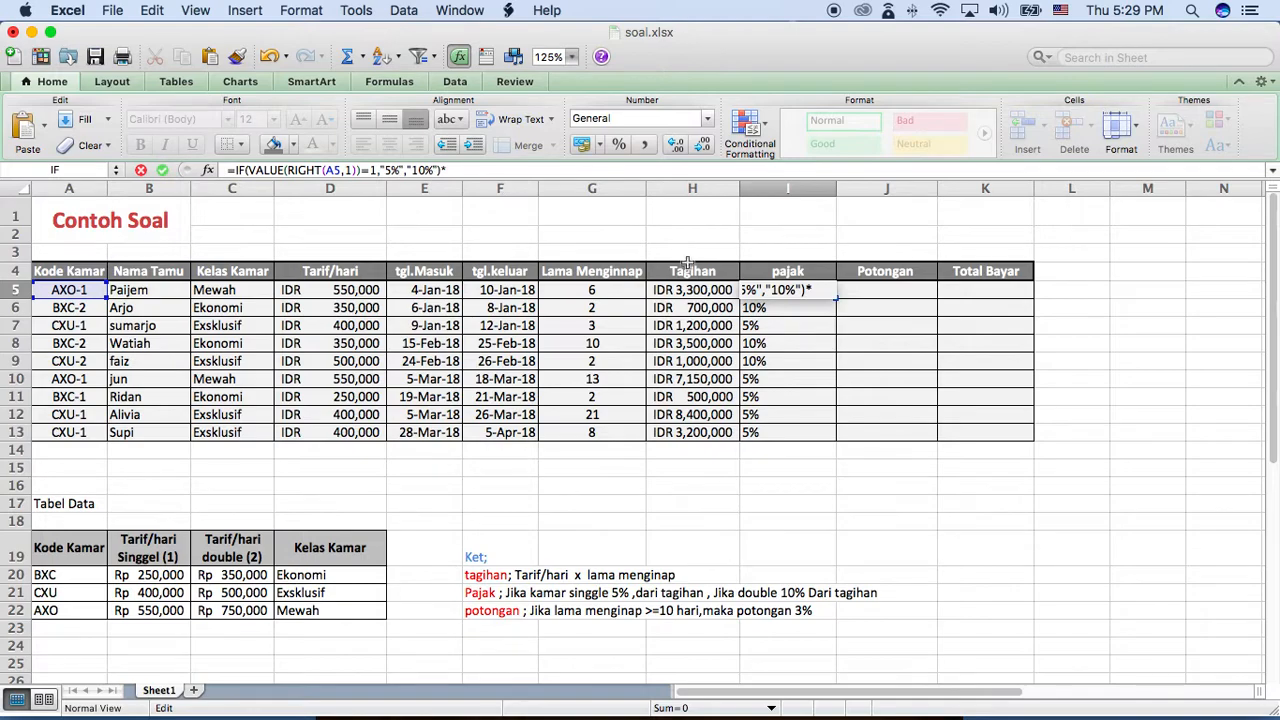
click(690, 293)
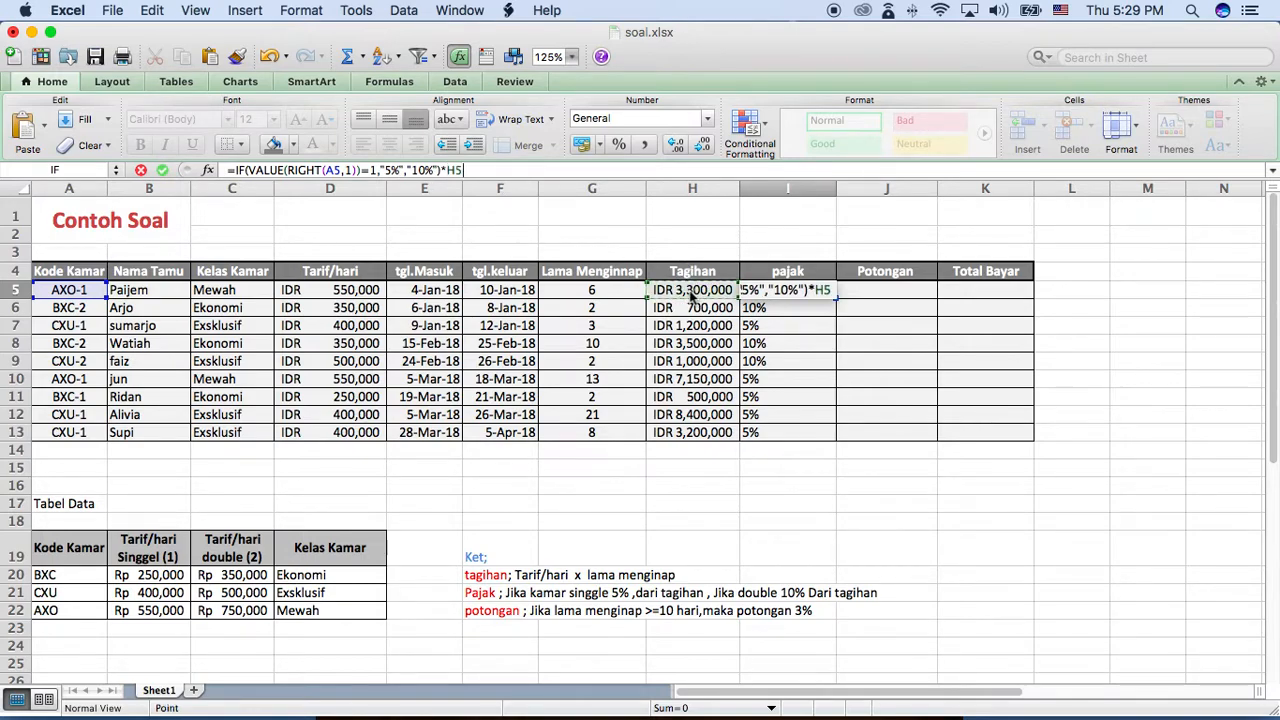
key(Return)
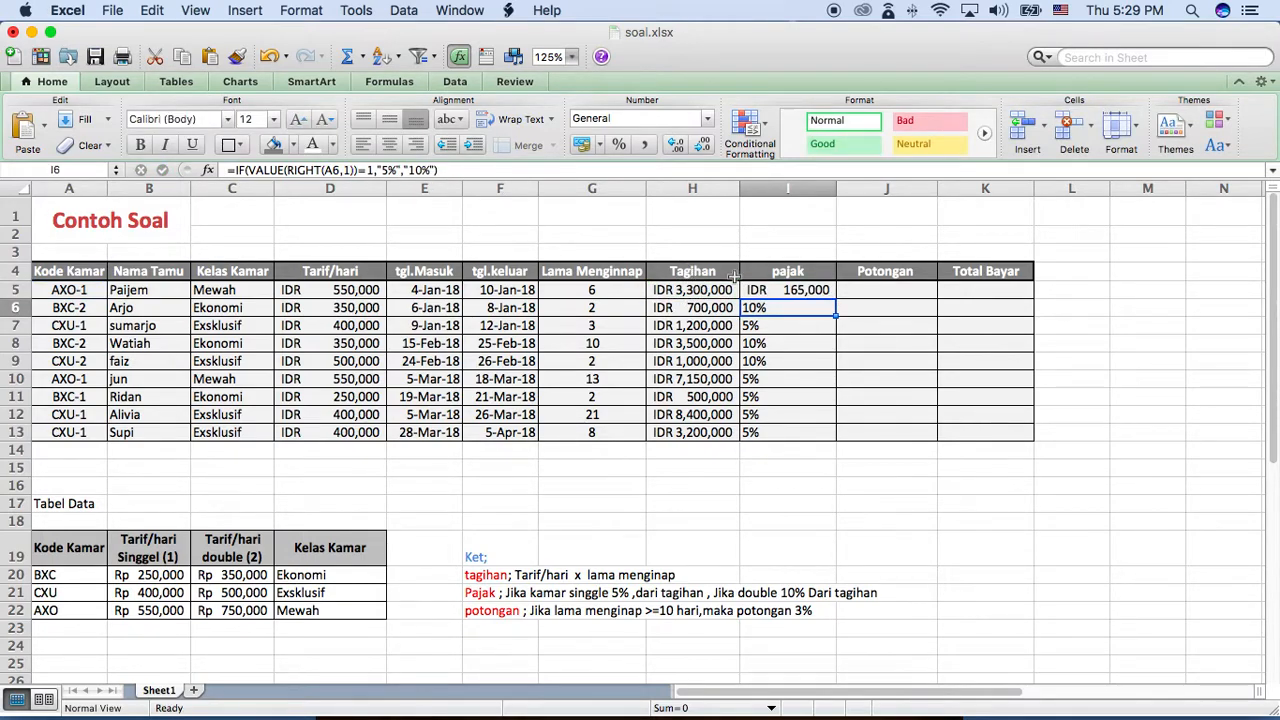
click(820, 290)
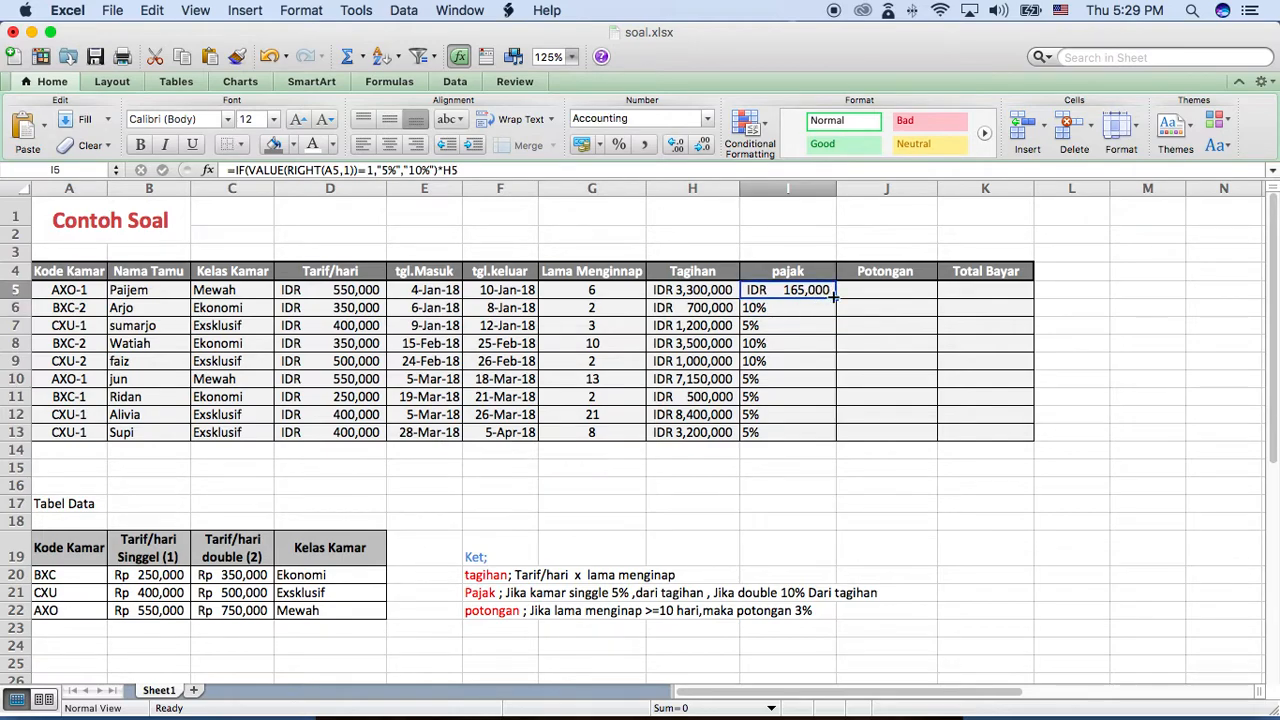
double_click(833, 295)
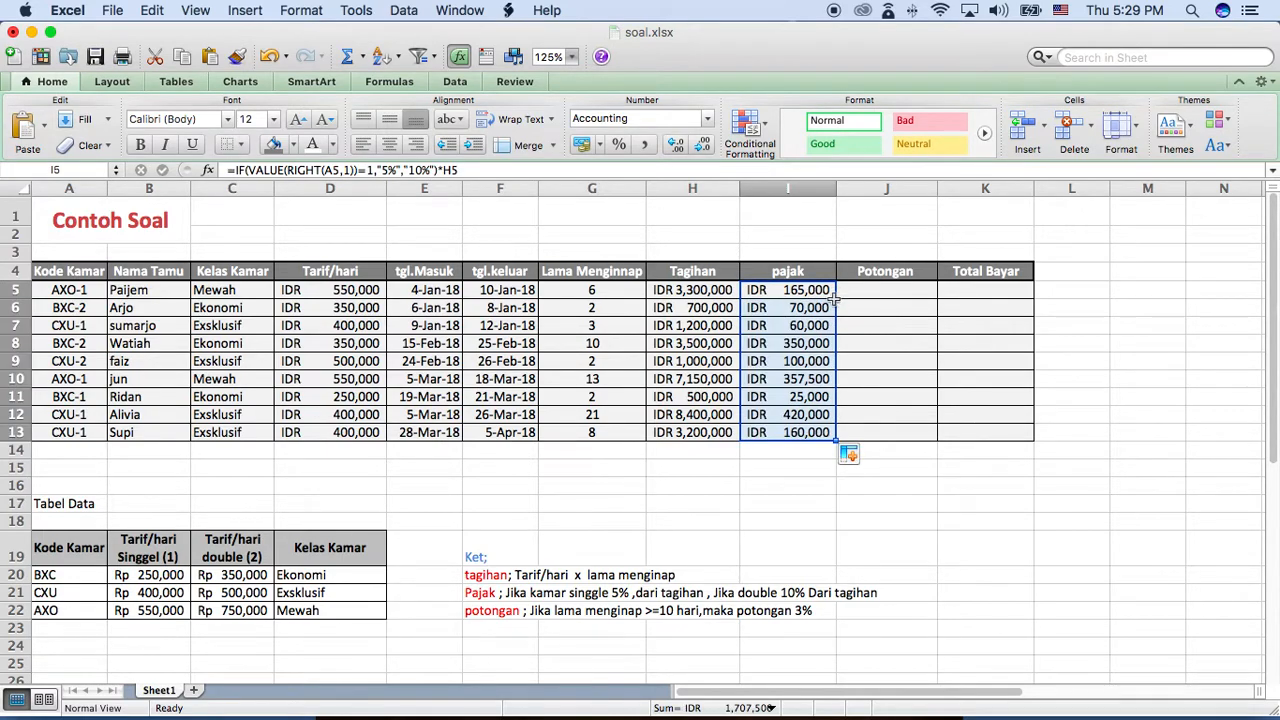
- In J5 under Potongan, begin an IF formula with the condition G5>=10 and "3%" as the true result
click(883, 292)
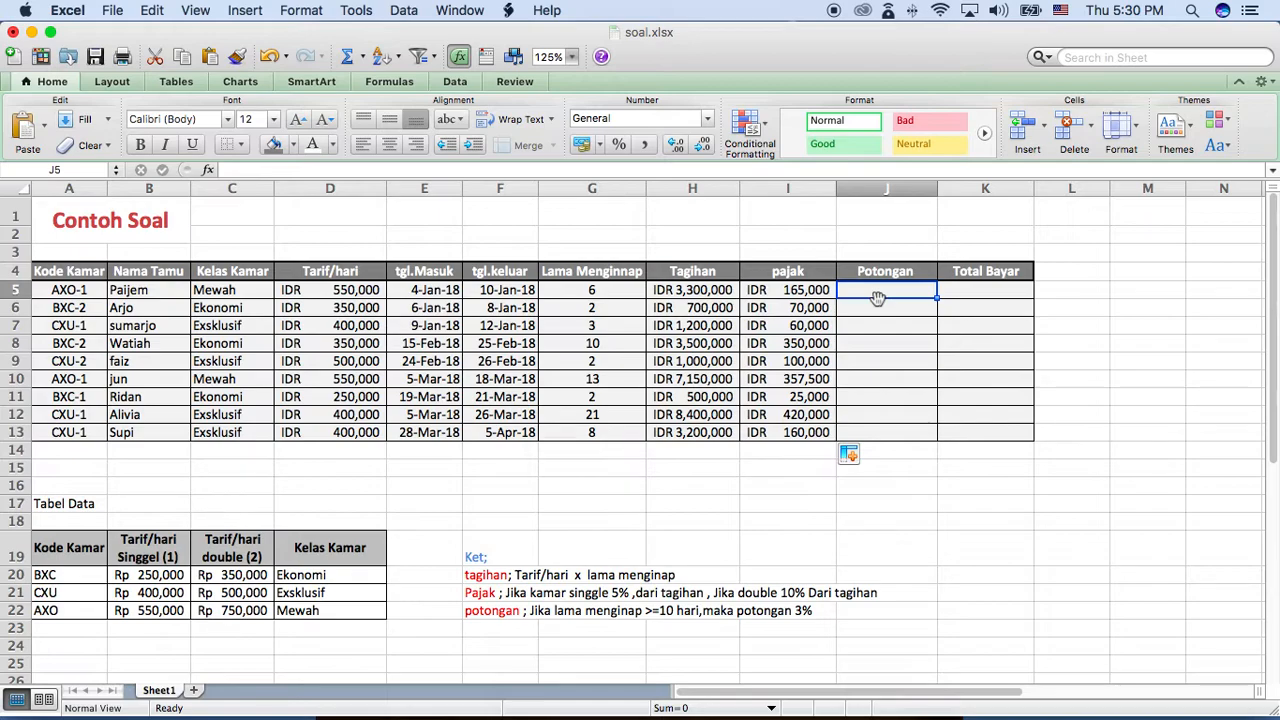
text(=if)
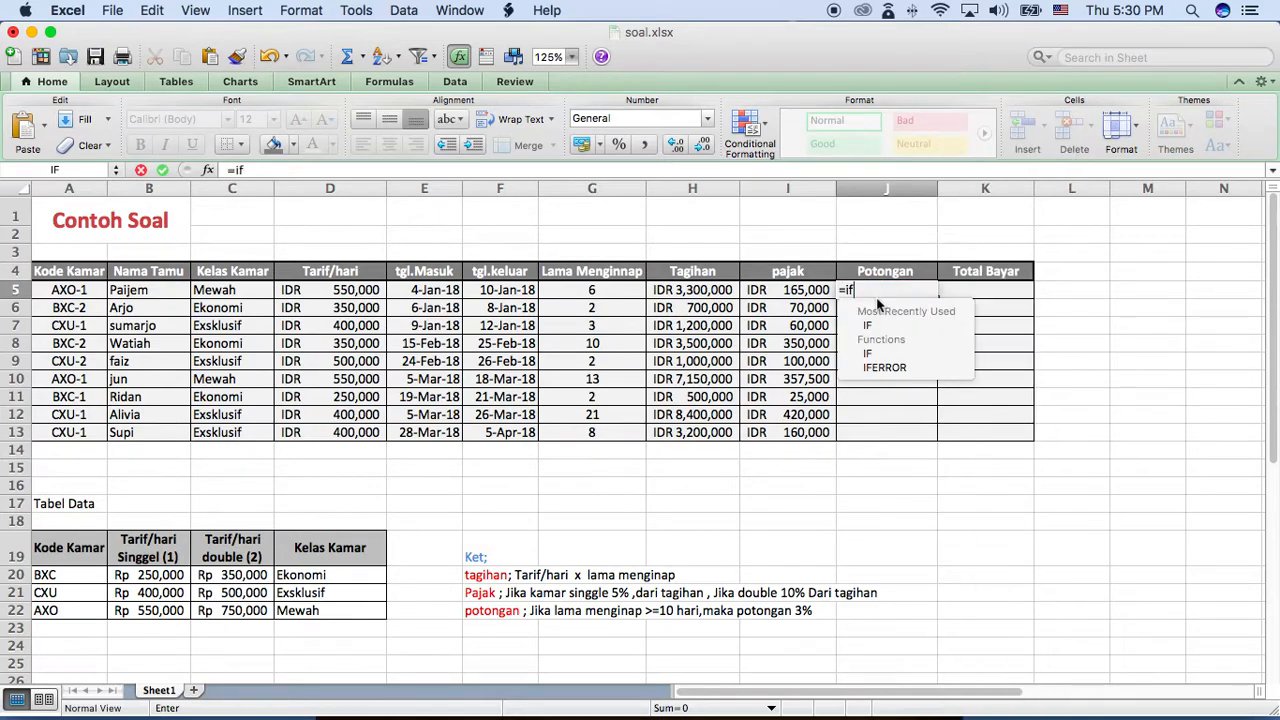
text(()
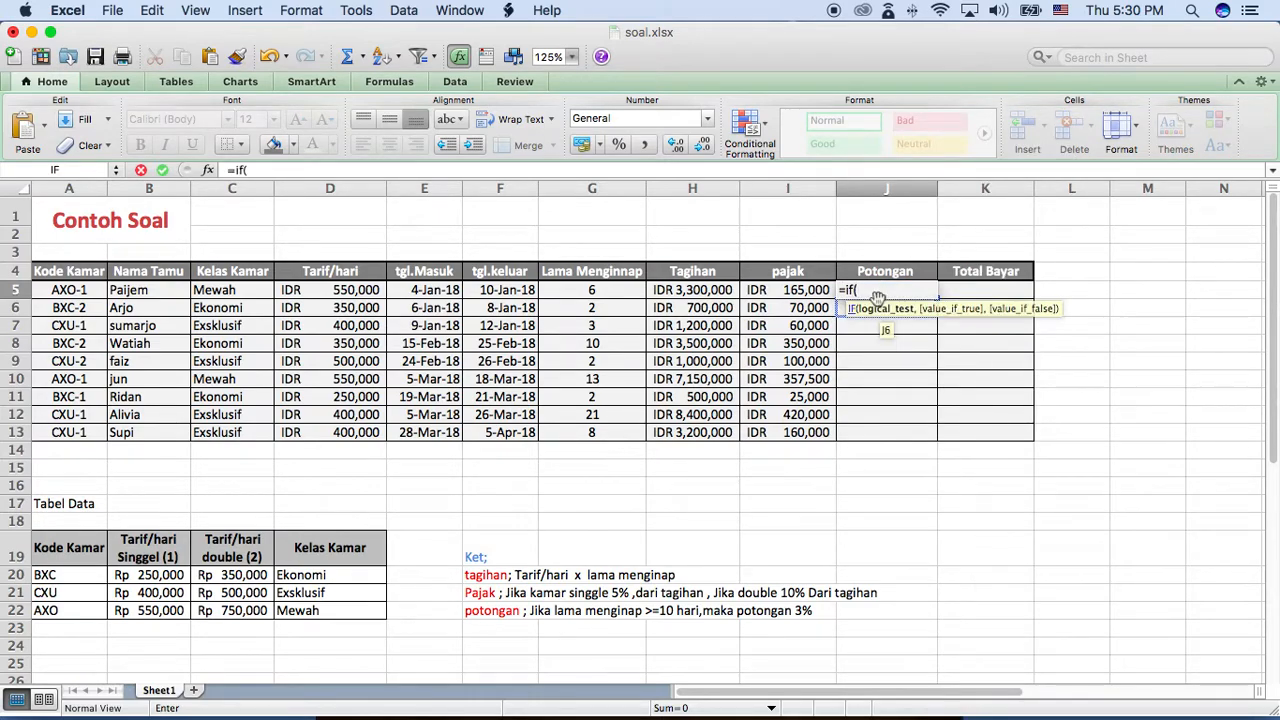
click(608, 291)
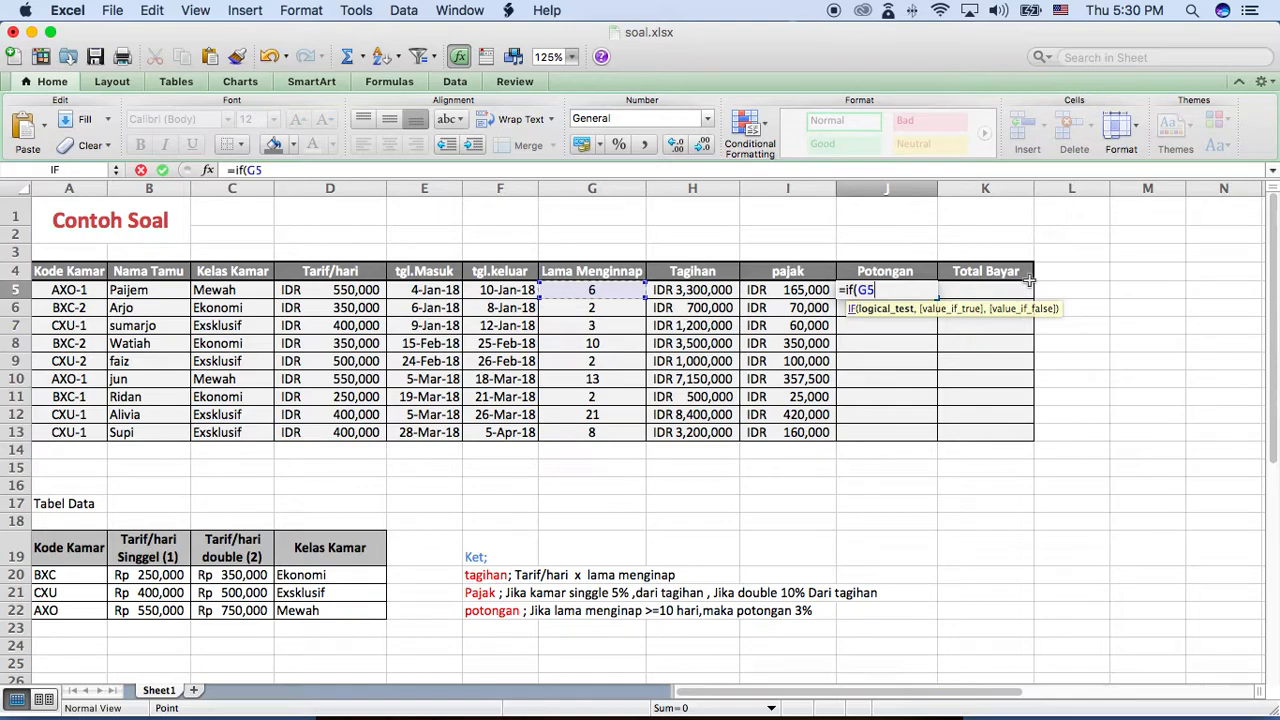
text(>)
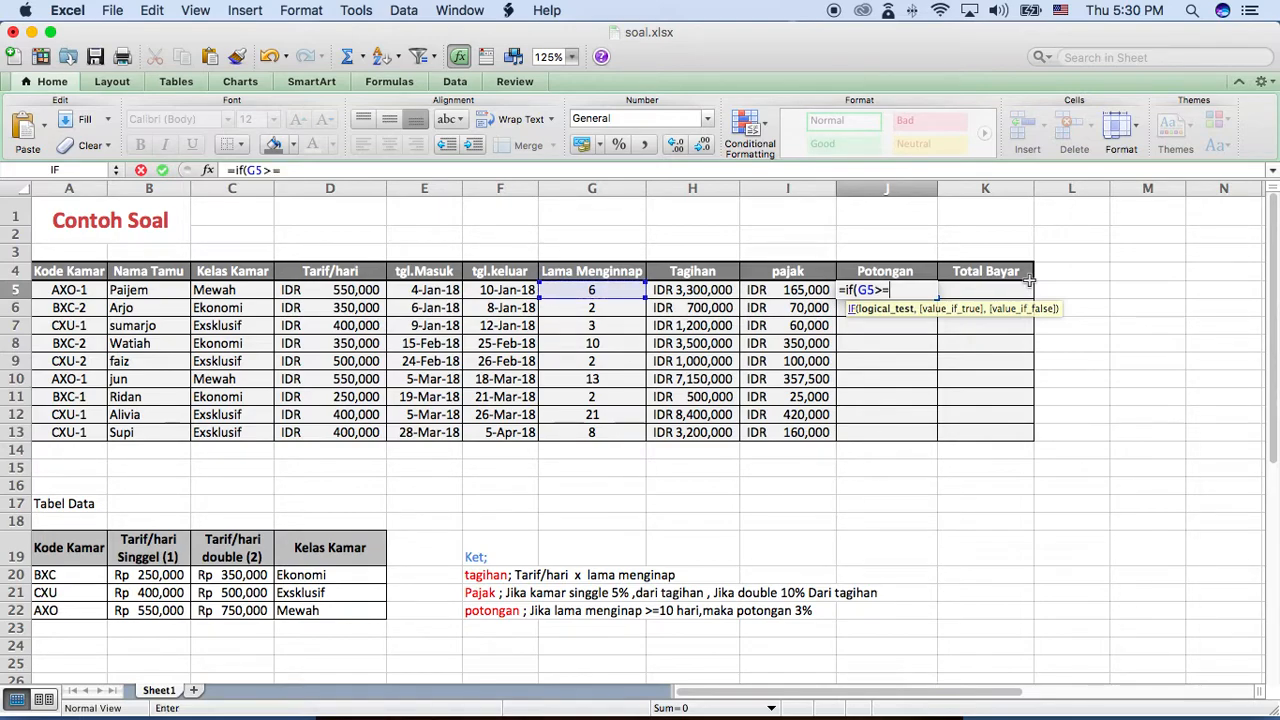
text(=10)
text(,)
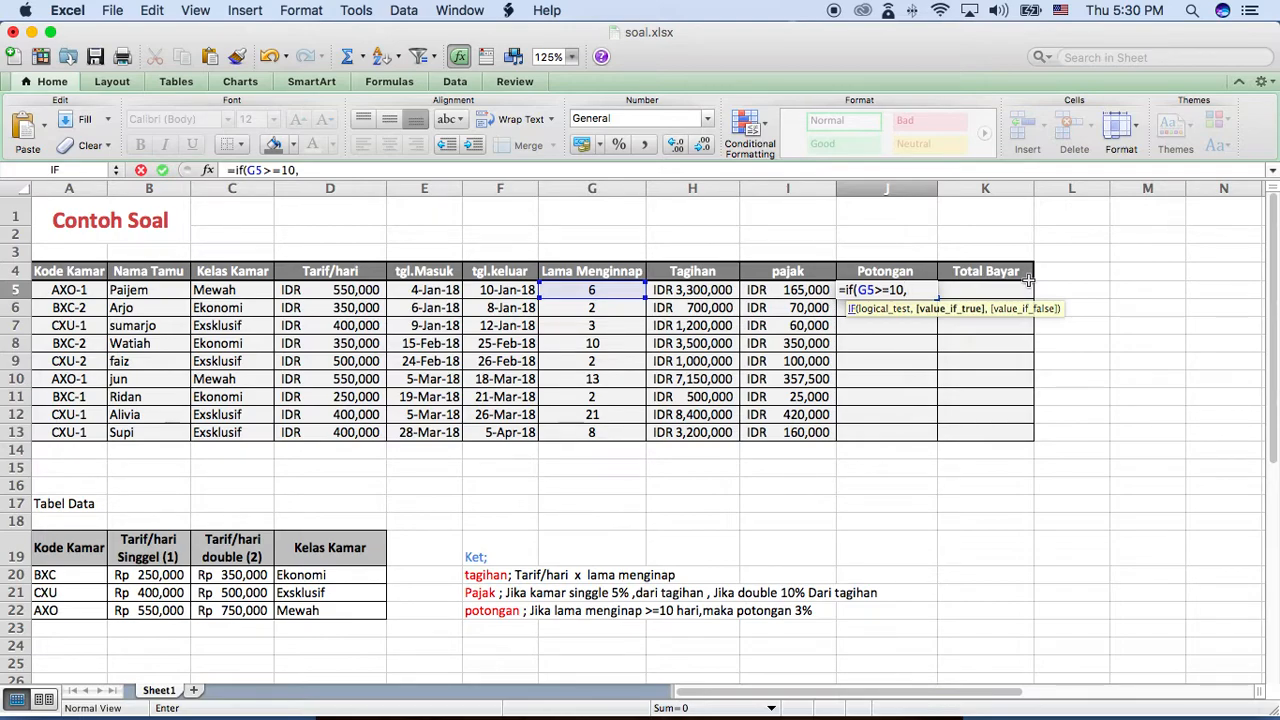
text("3%)
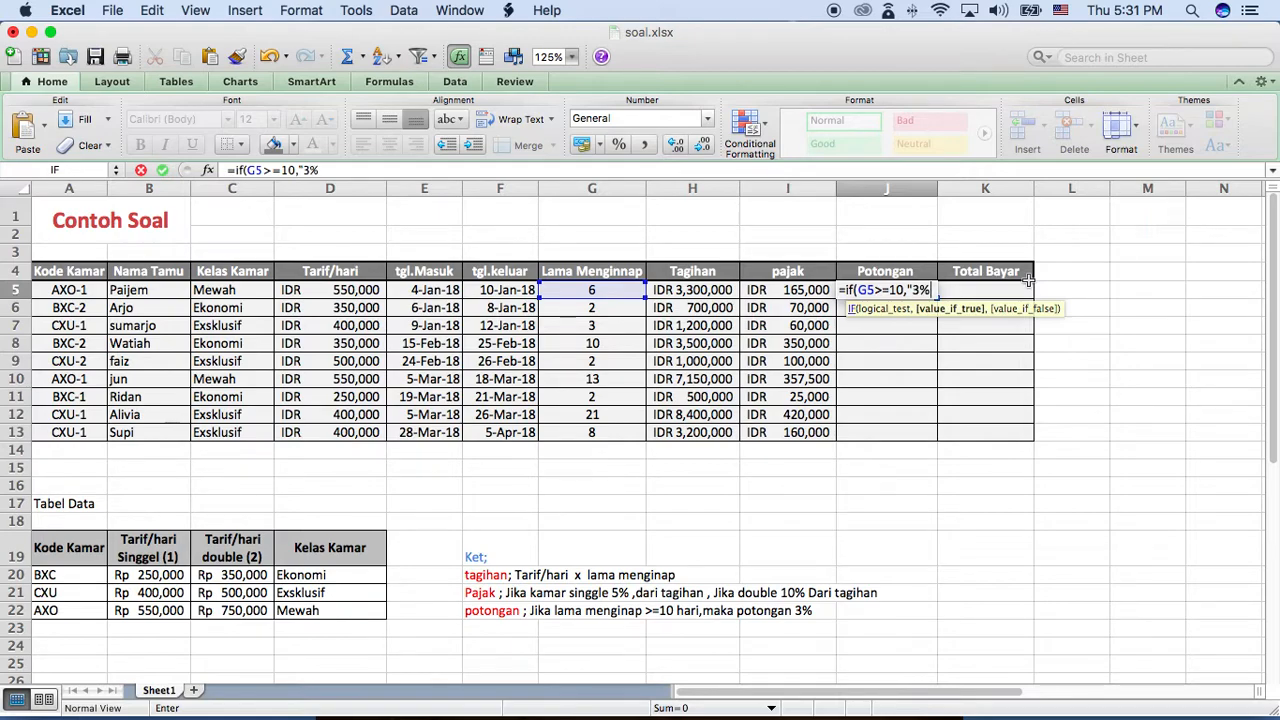
text("))
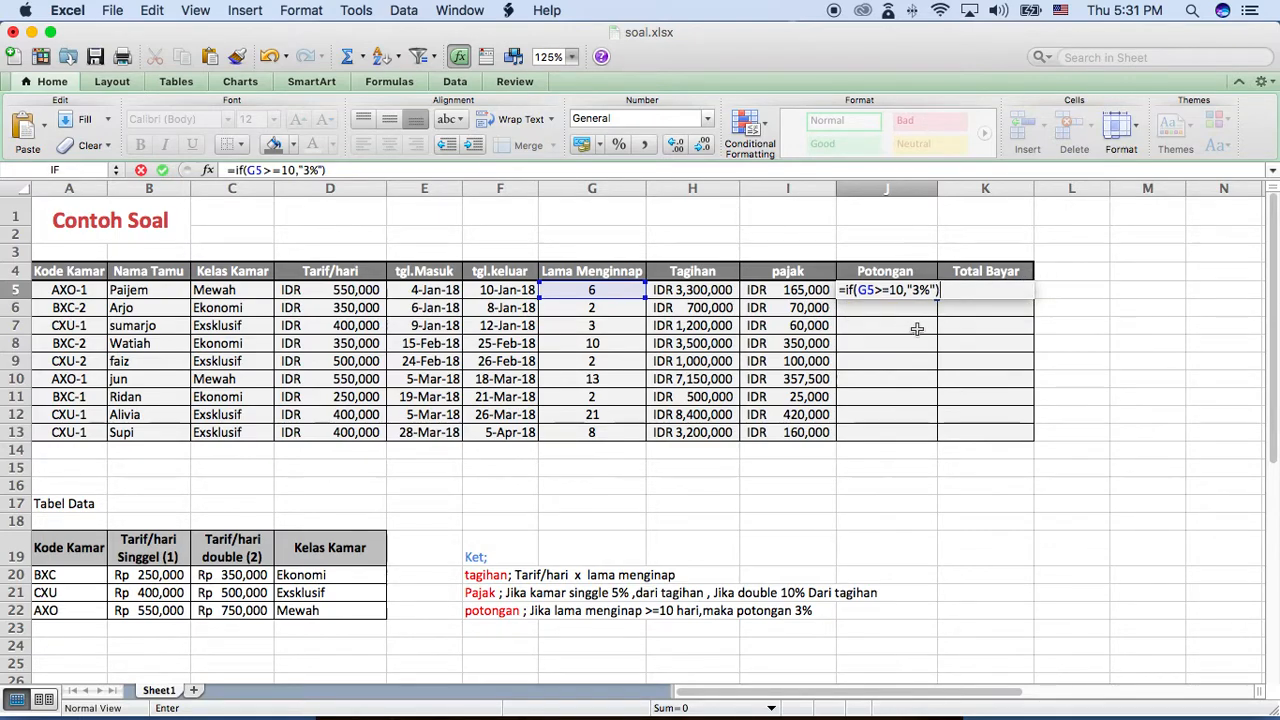
- Add 0 as the false result of the IF formula in J5
click(933, 291)
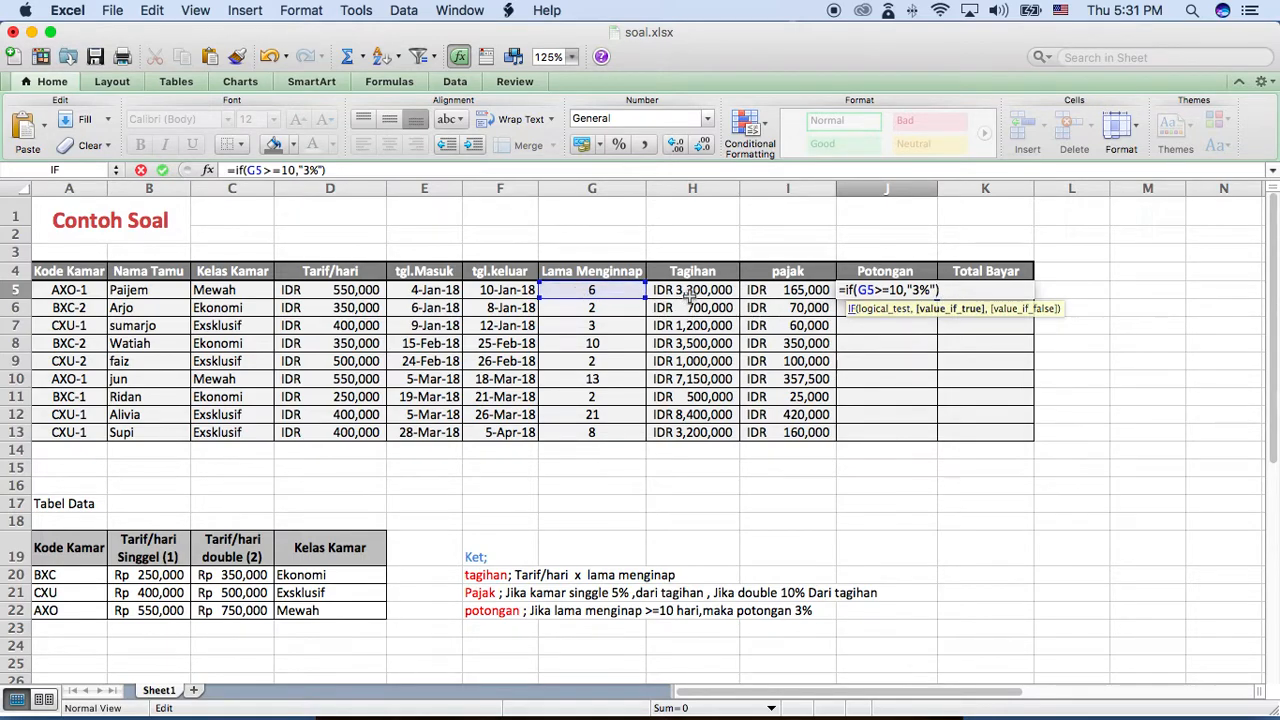
text(,)
text("o)
key(BackSpace)
key(BackSpace)
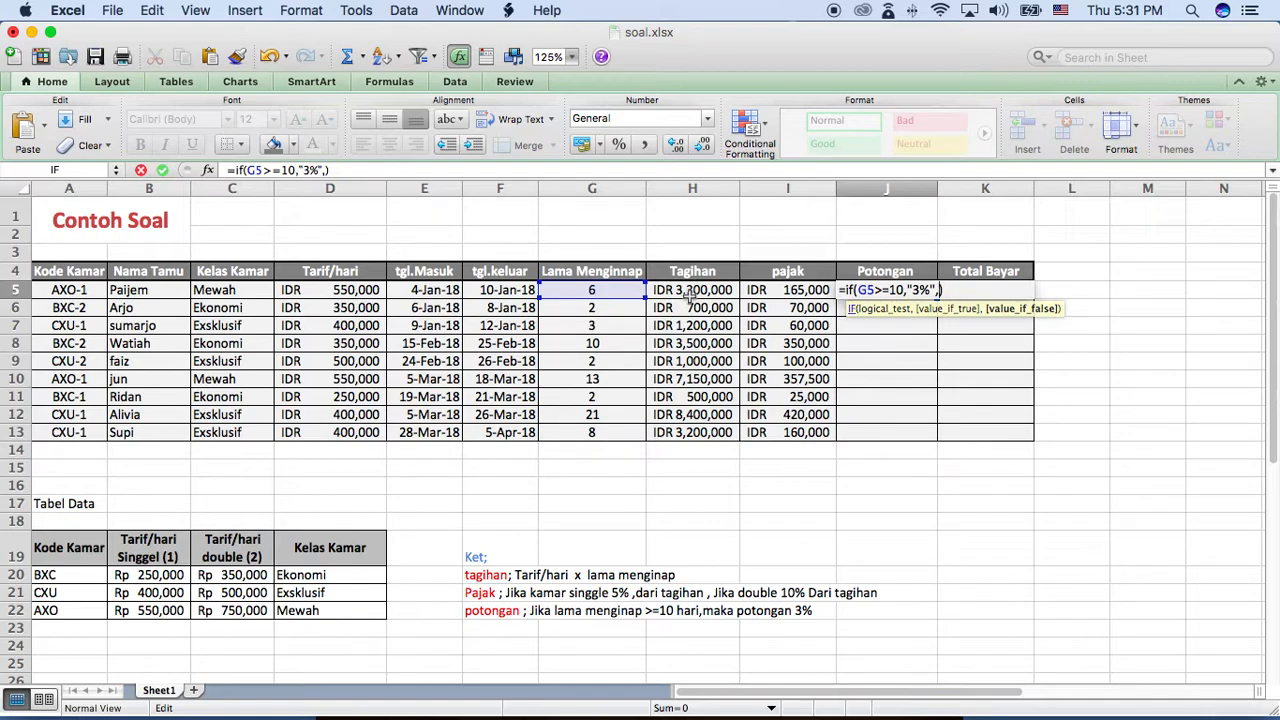
text(0)
- Multiply the J5 IF formula by the bill in H5 and fill it down to J13
click(960, 290)
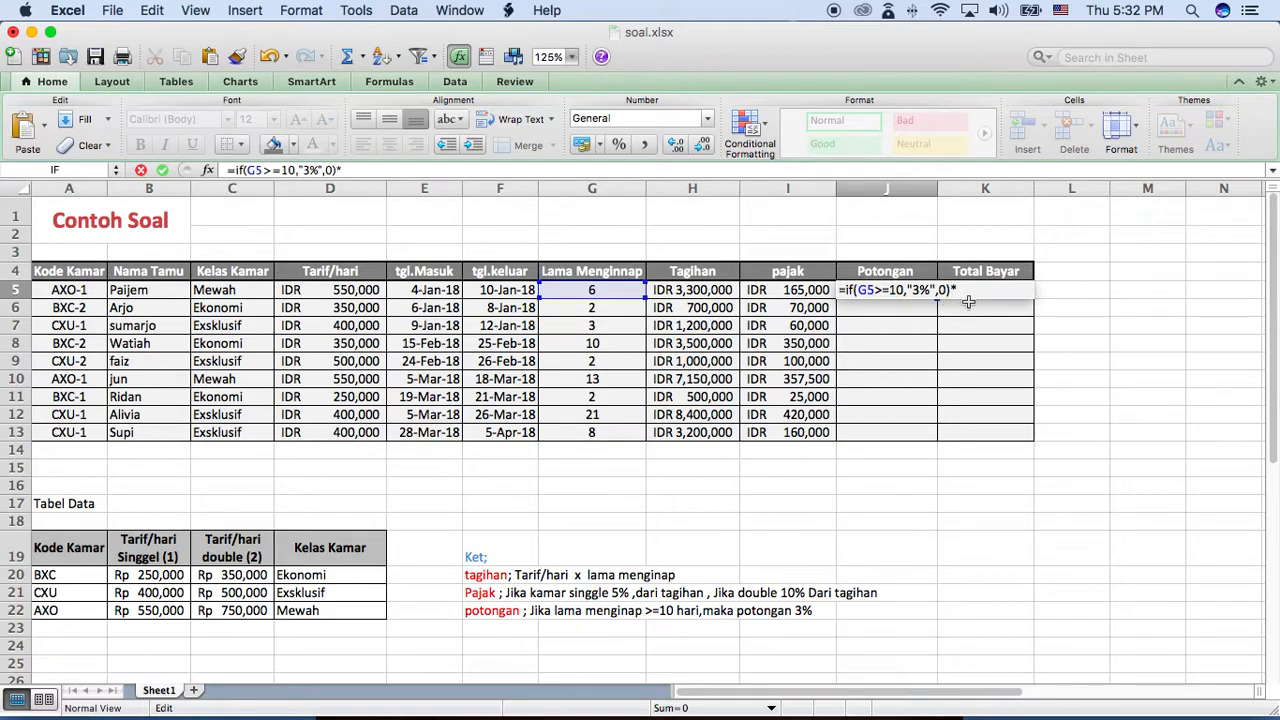
click(725, 289)
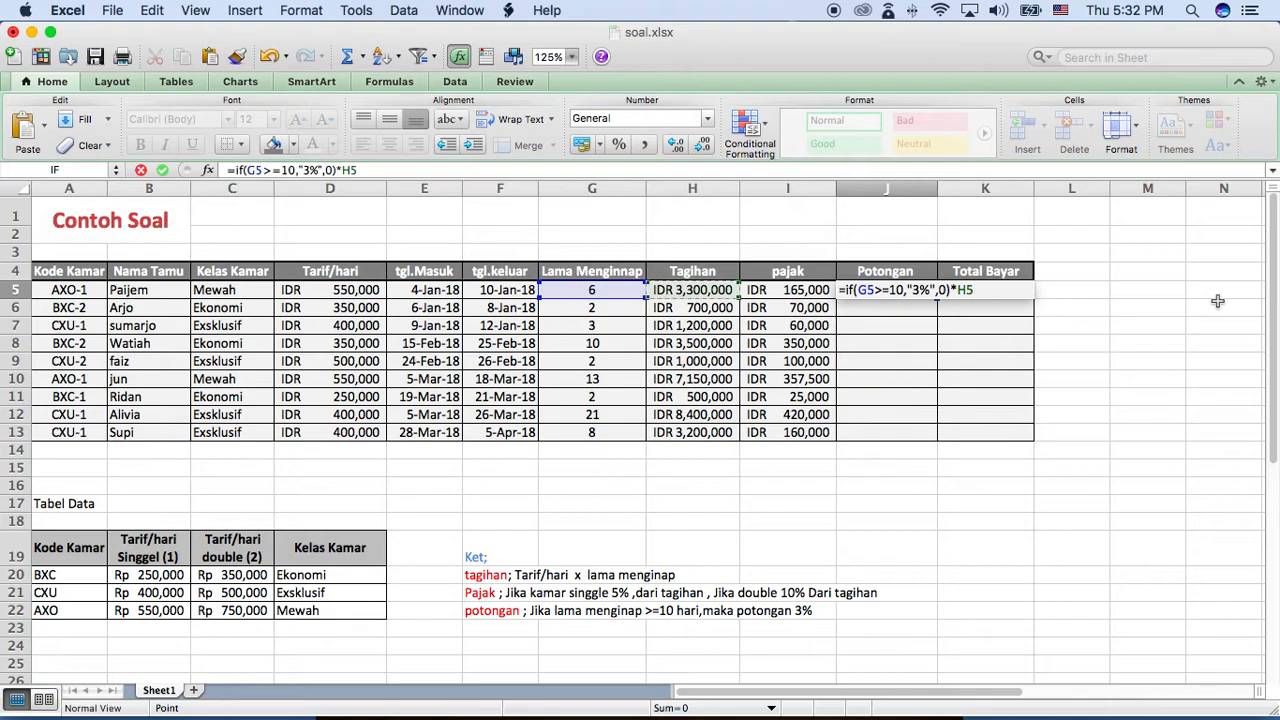
key(Return)
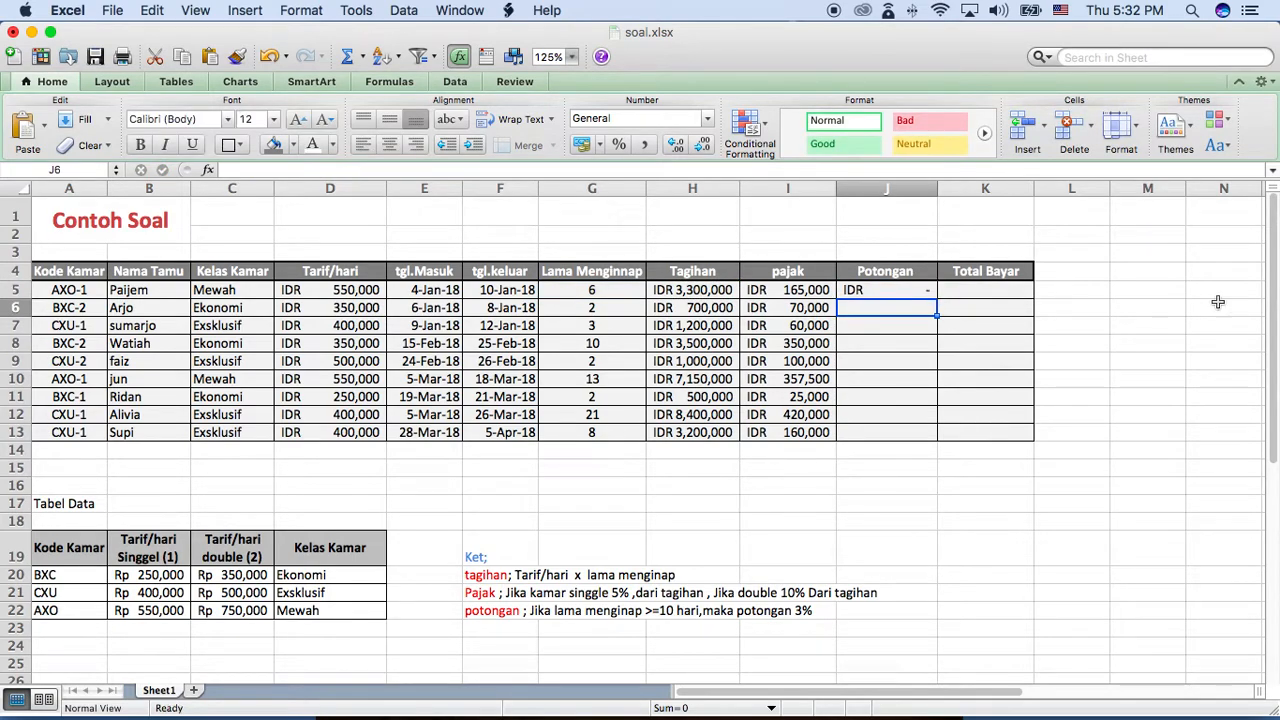
click(918, 289)
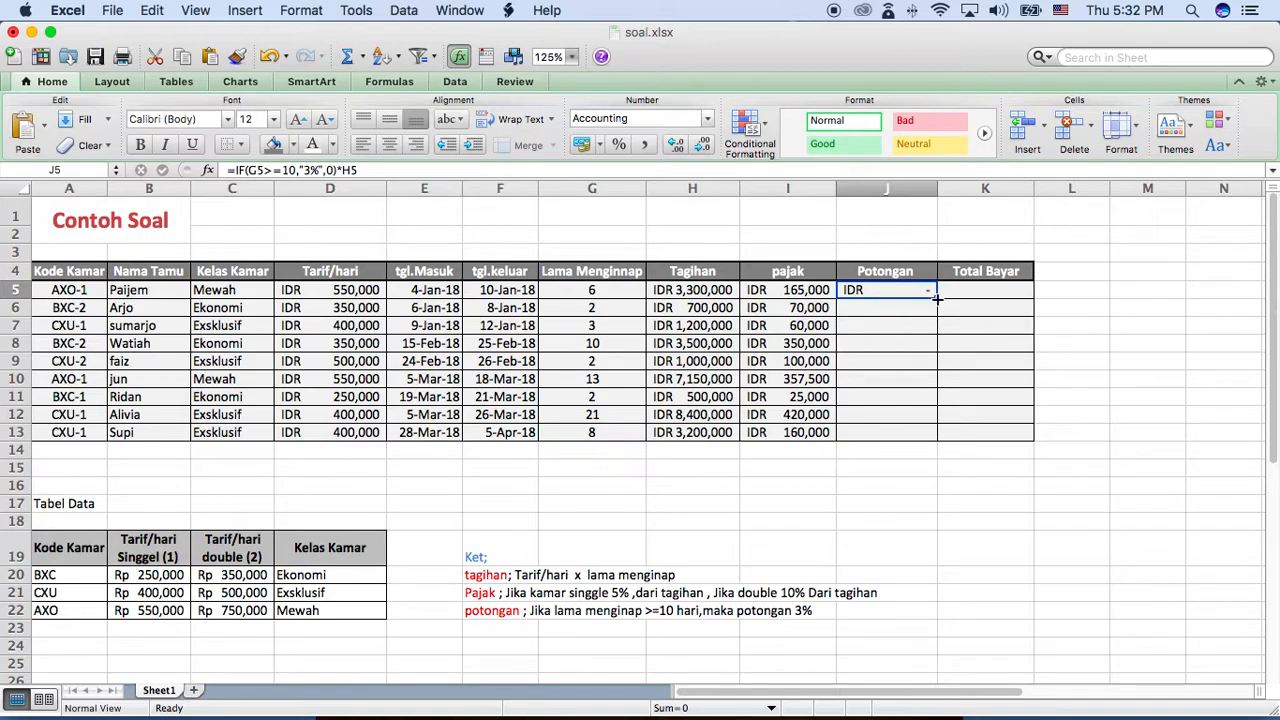
double_click(937, 298)
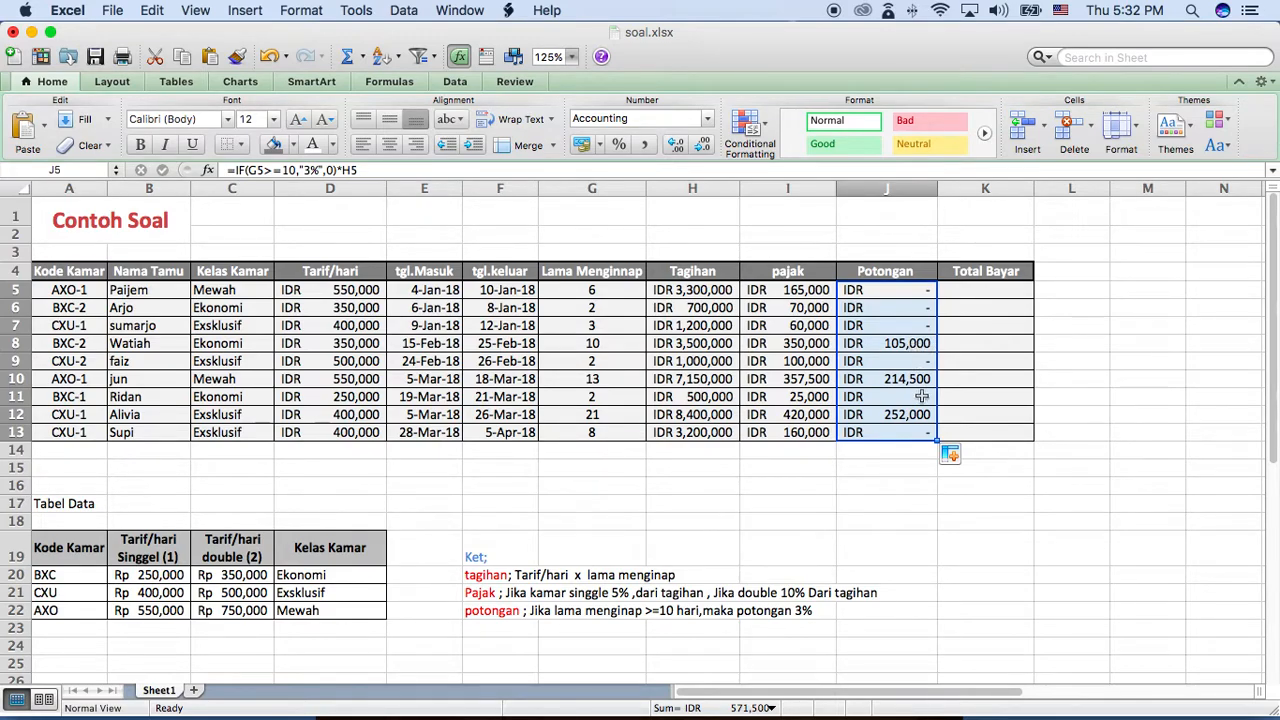
- In K5 under Total Bayar, enter the formula =H5+I5-J5 to add the tax to the bill and subtract the discount
click(986, 293)
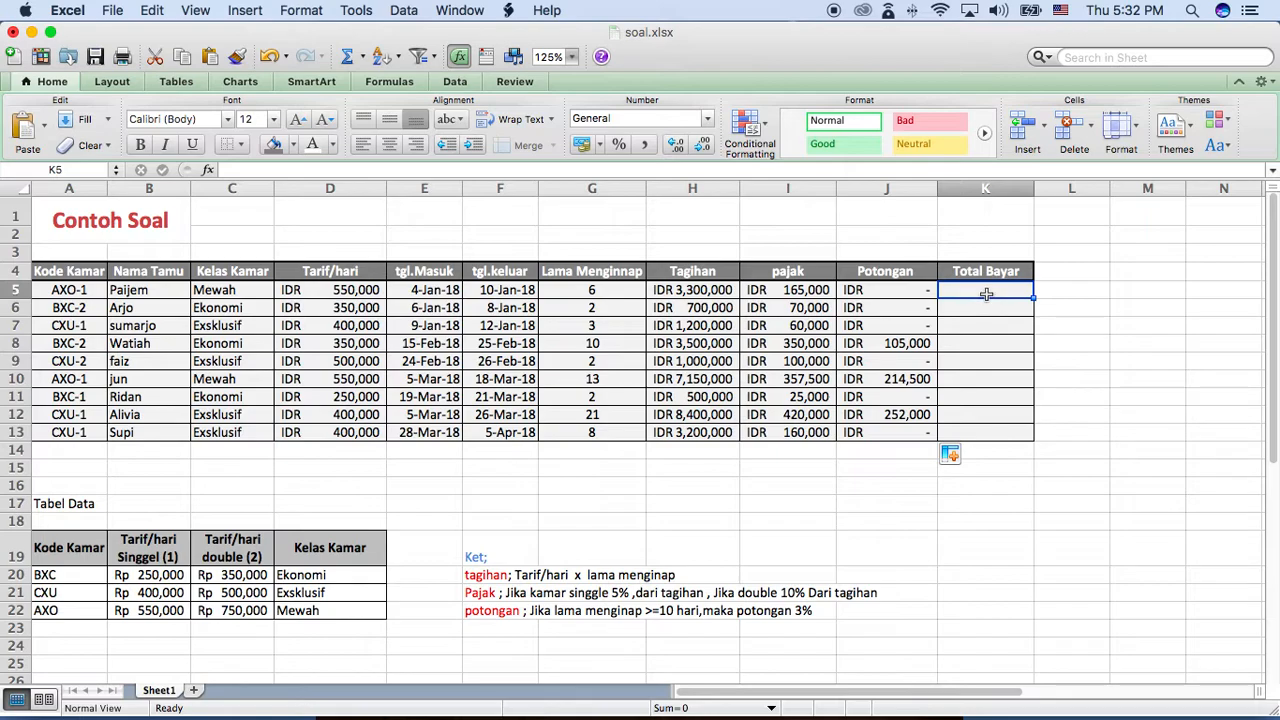
text(=)
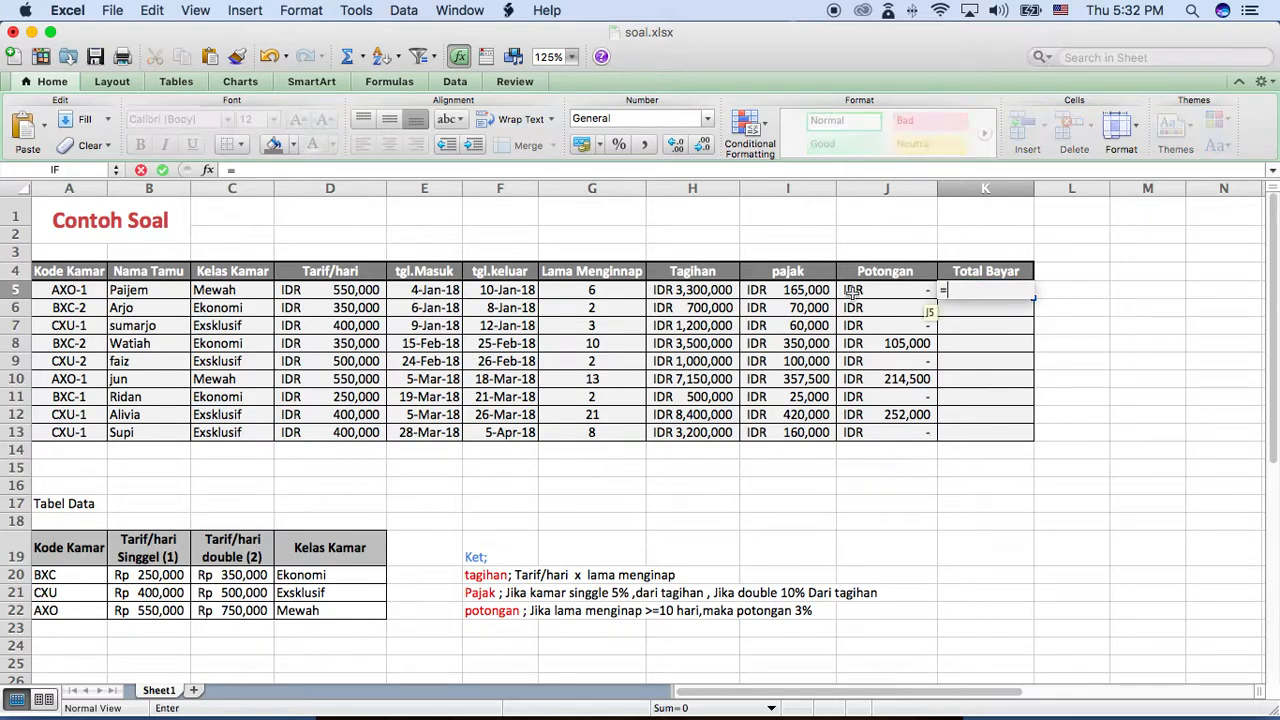
click(697, 292)
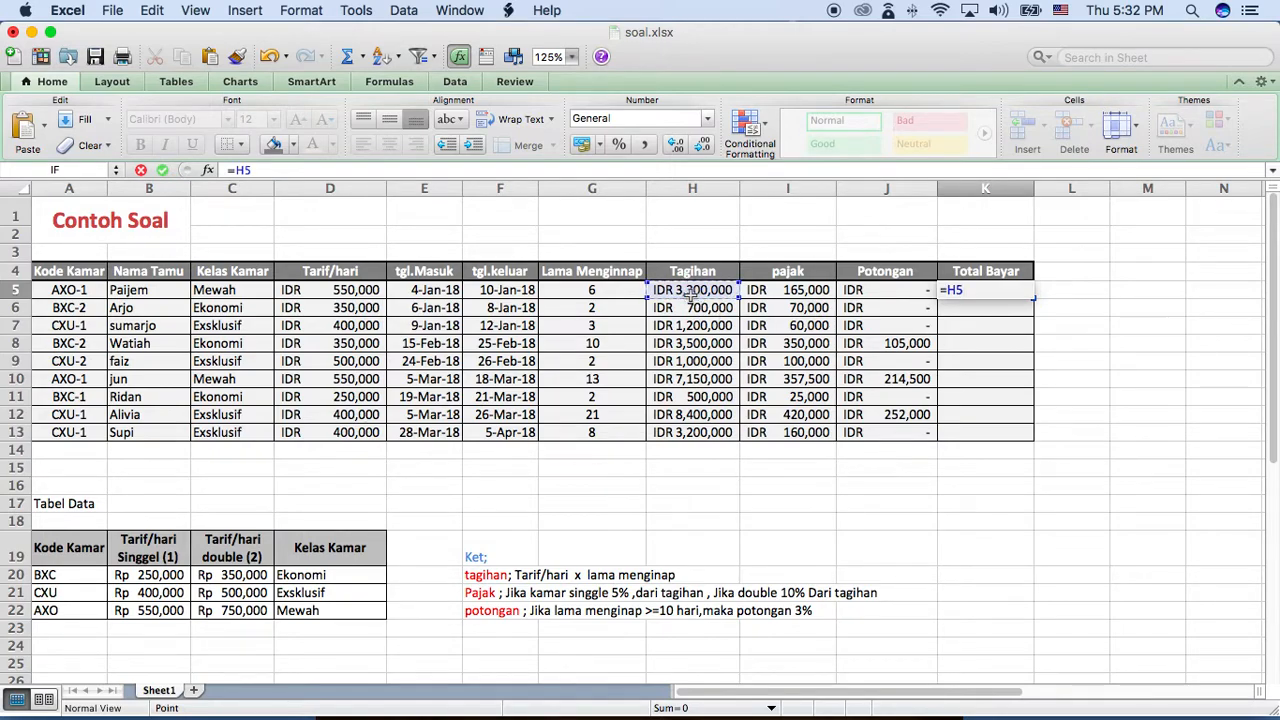
text(=+)
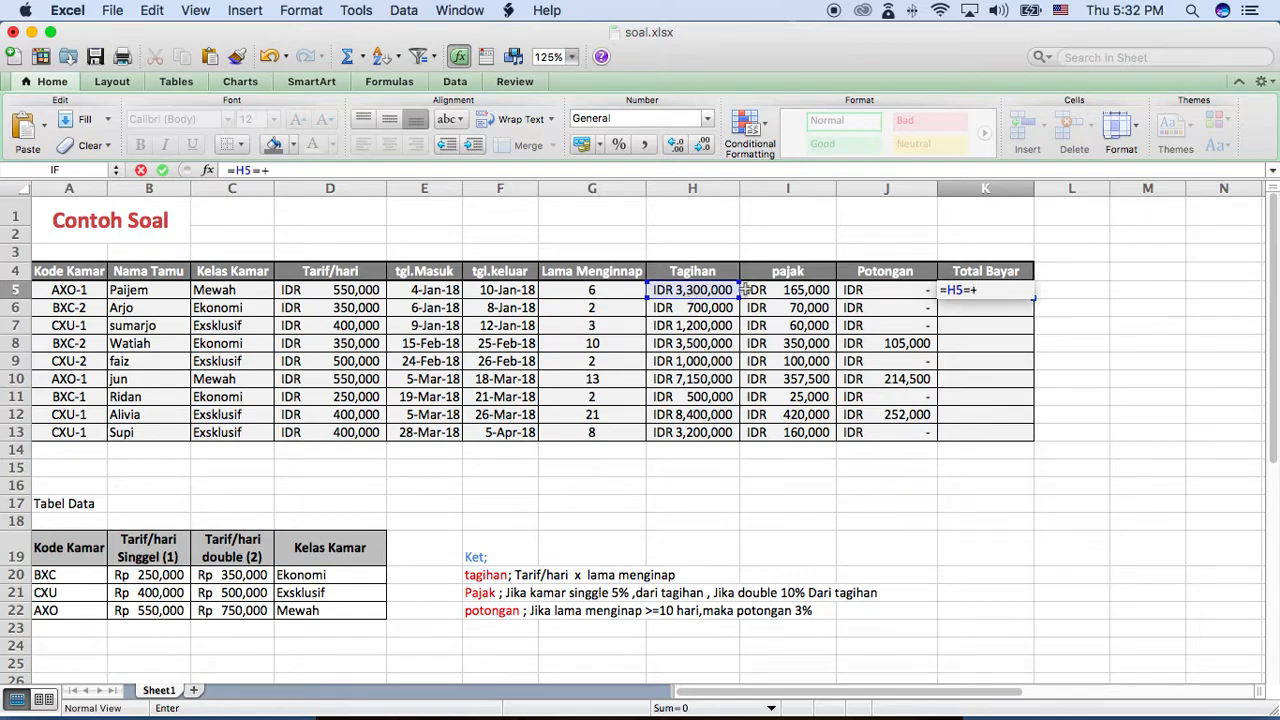
key(BackSpace)
key(BackSpace)
text(+)
click(788, 290)
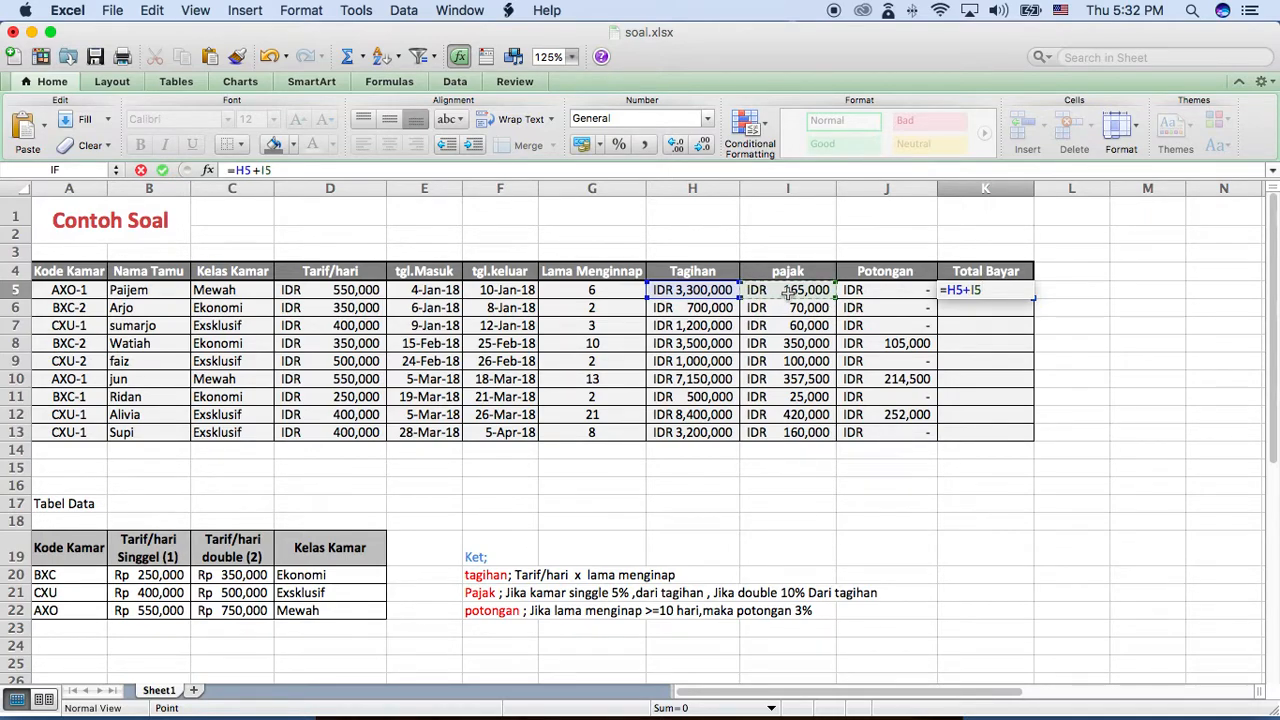
text(-)
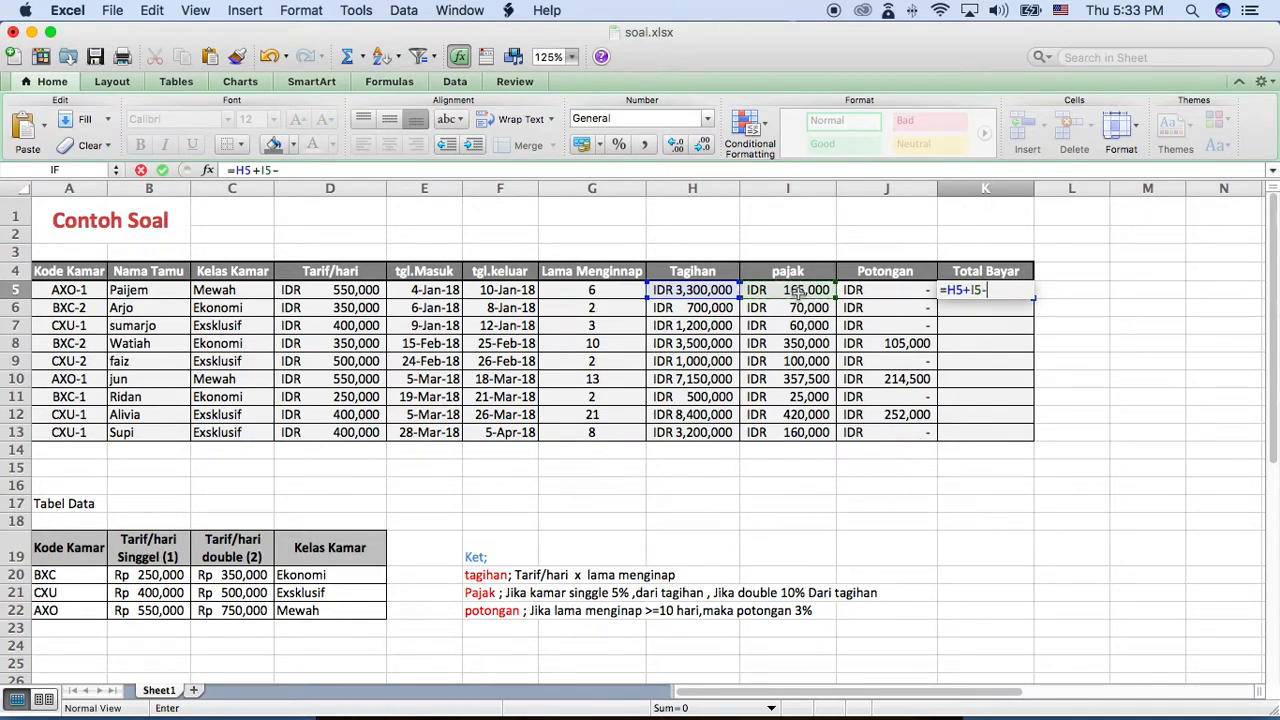
click(900, 293)
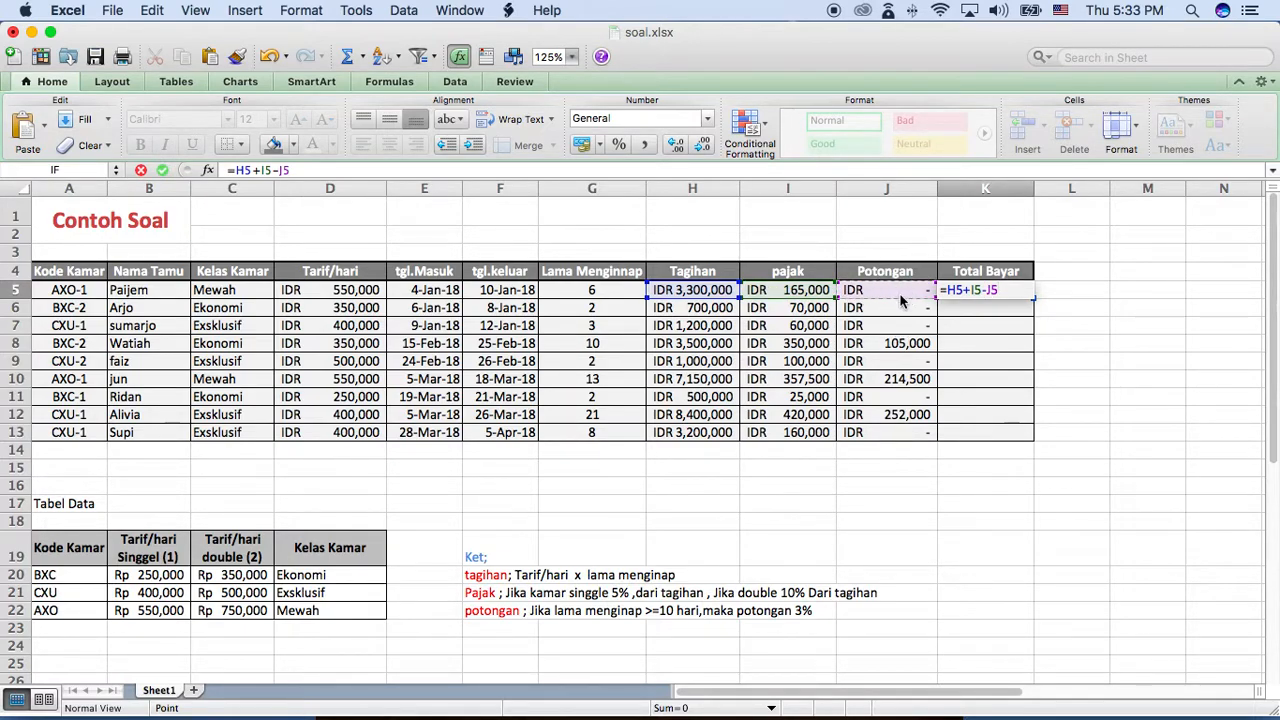
key(Return)
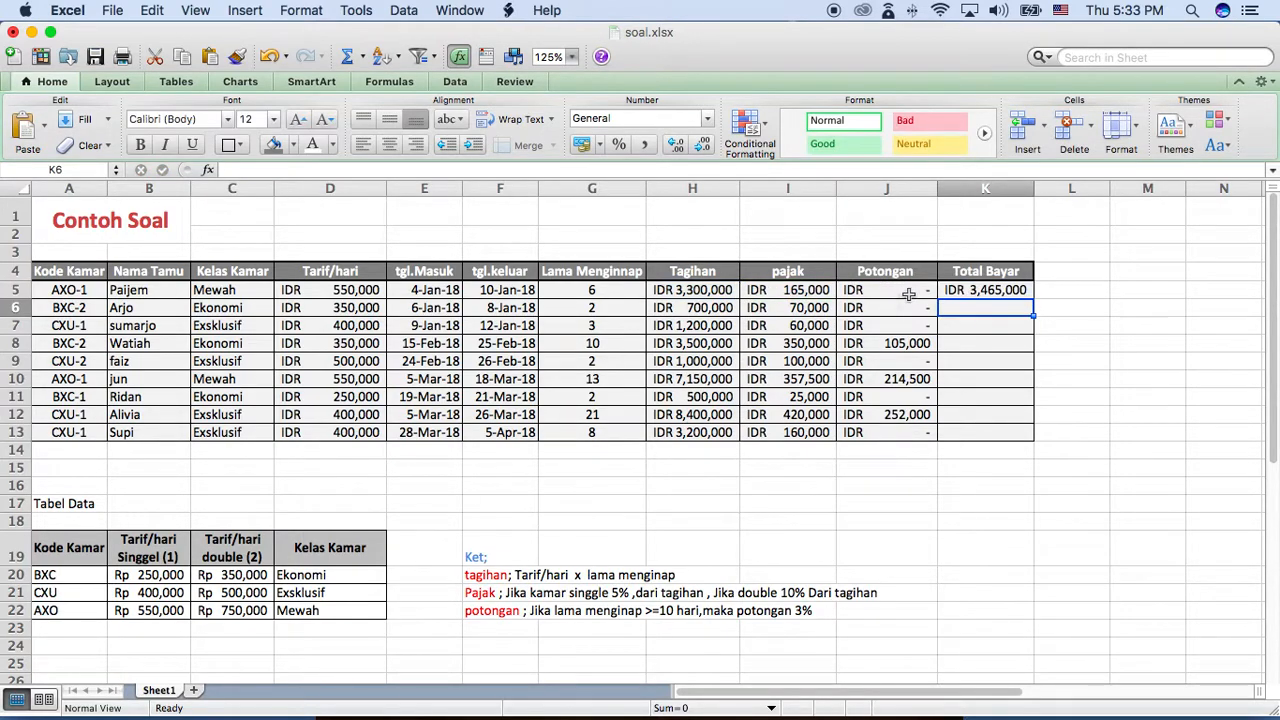
- Fill the Total Bayar formula from K5 down to K13
click(1022, 291)
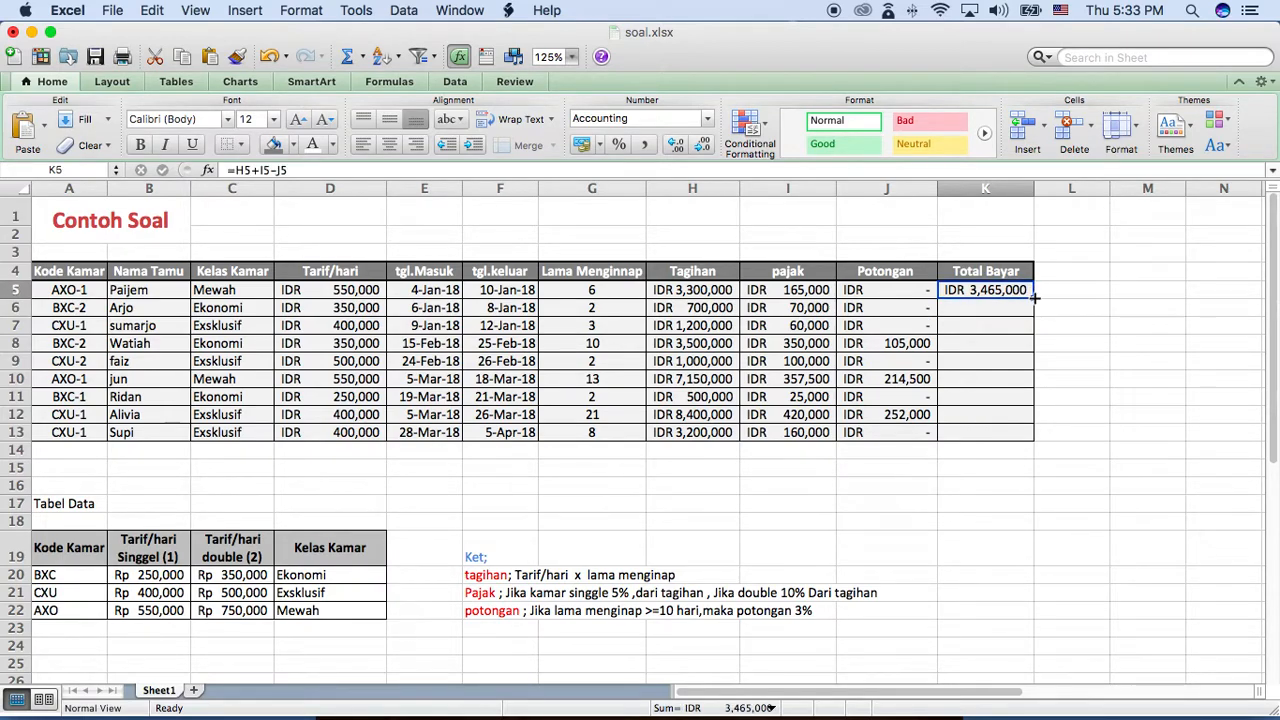
double_click(1035, 297)
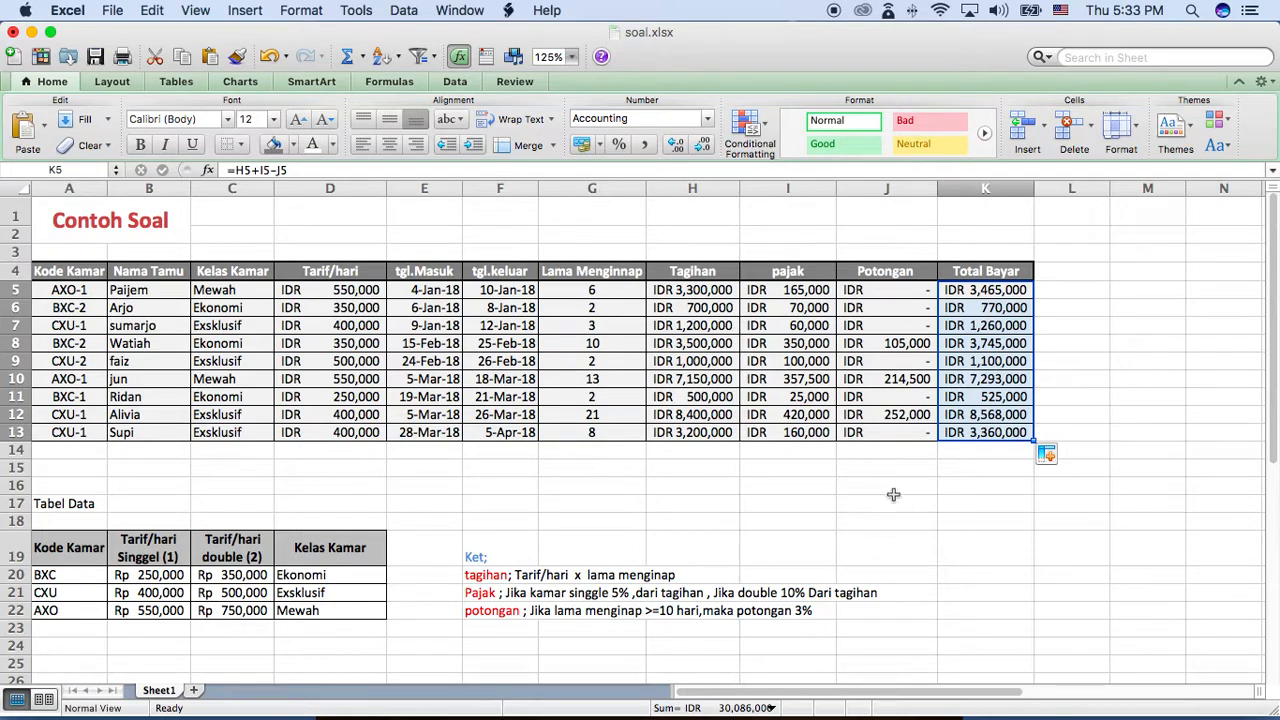
click(895, 500)
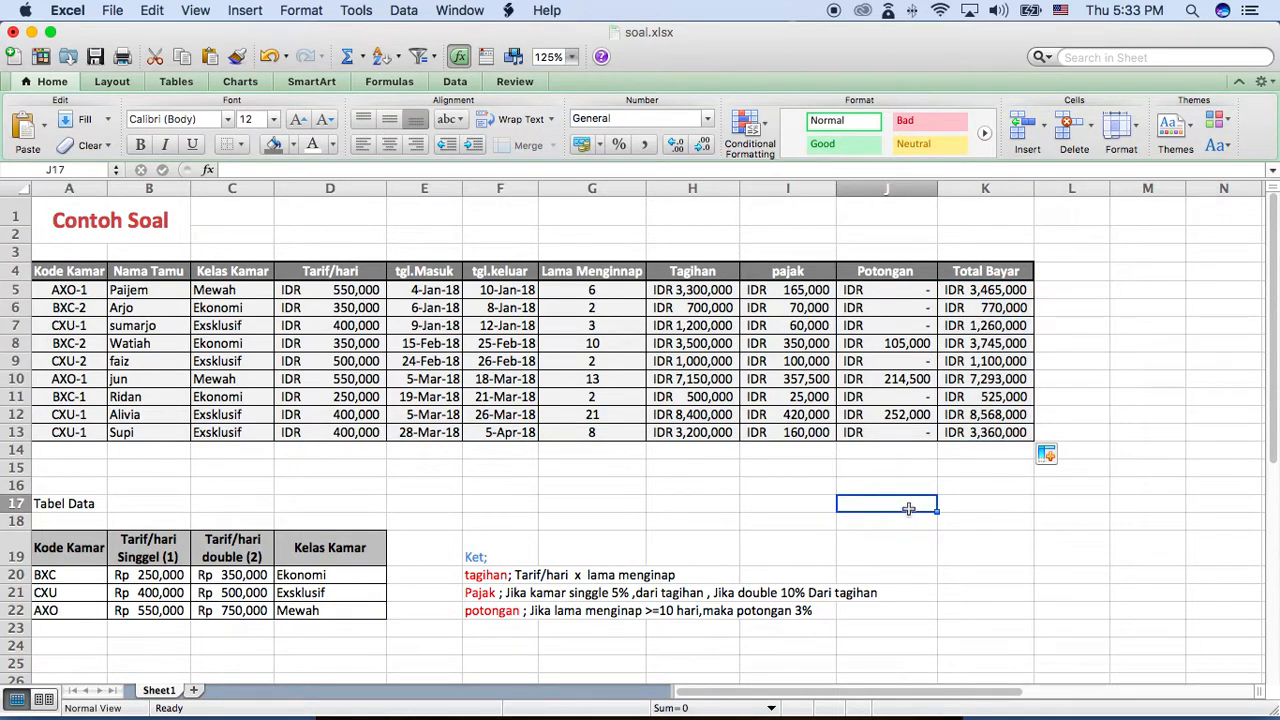